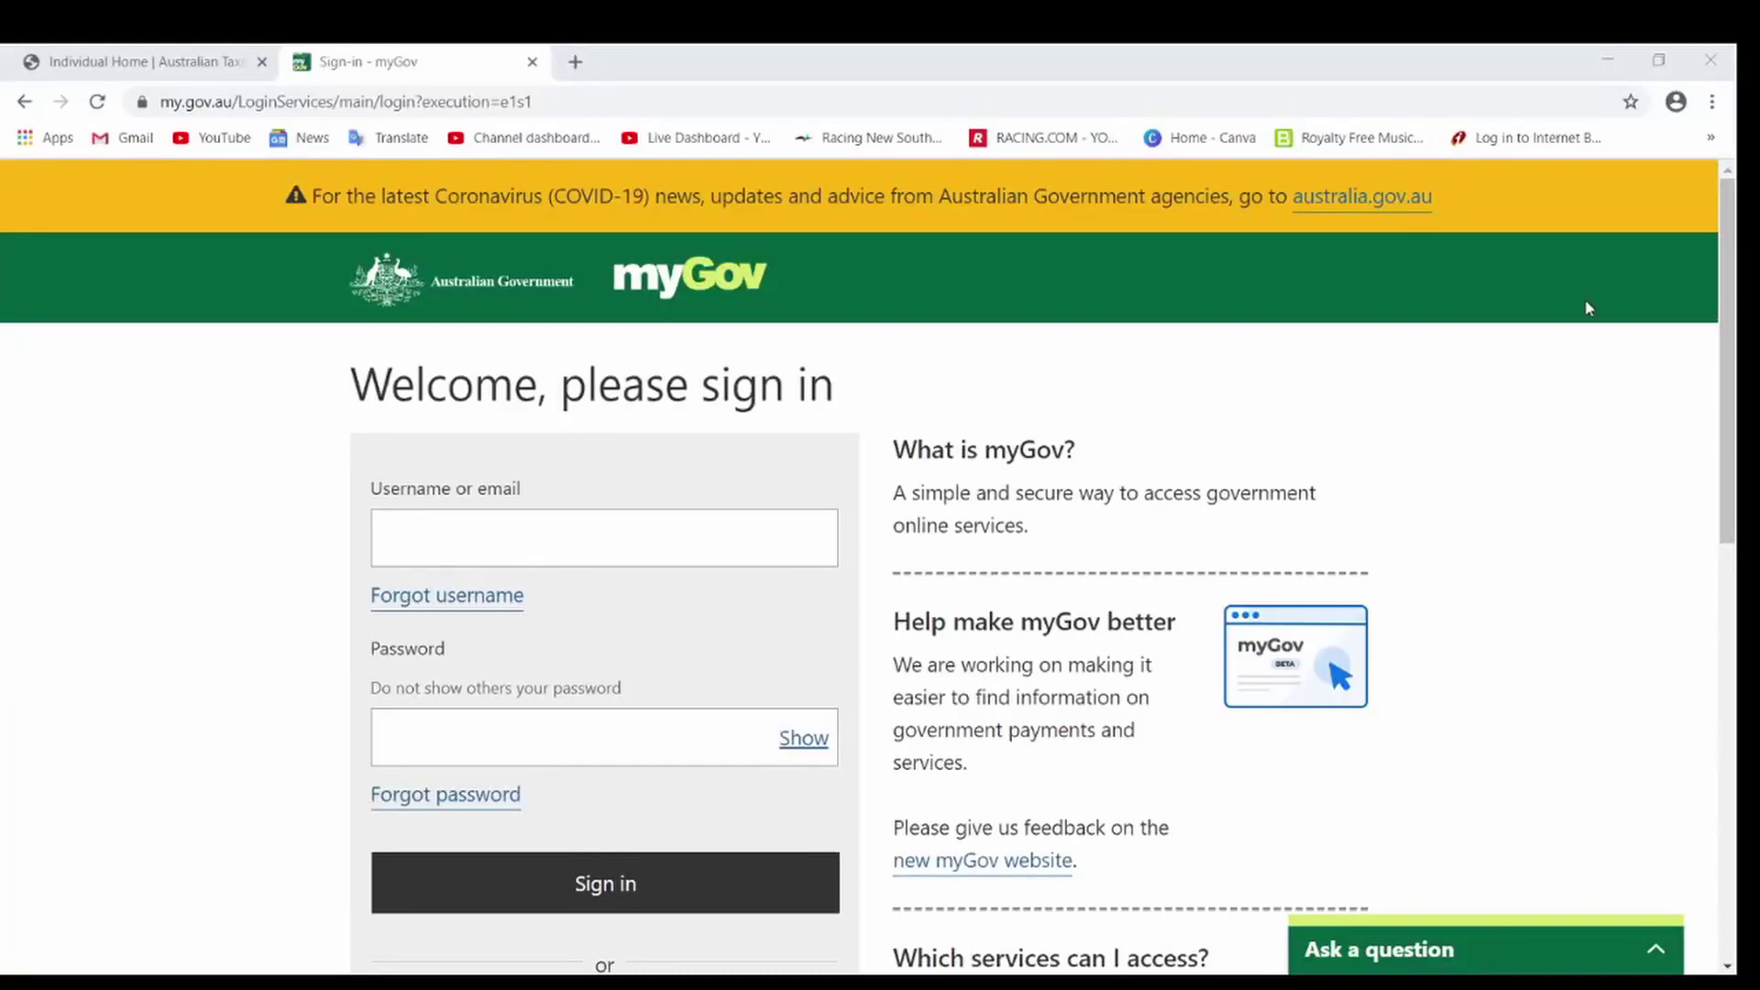
Step: Sign in to myGov and open the linked ATO Online Services home page
left_click(1630, 62)
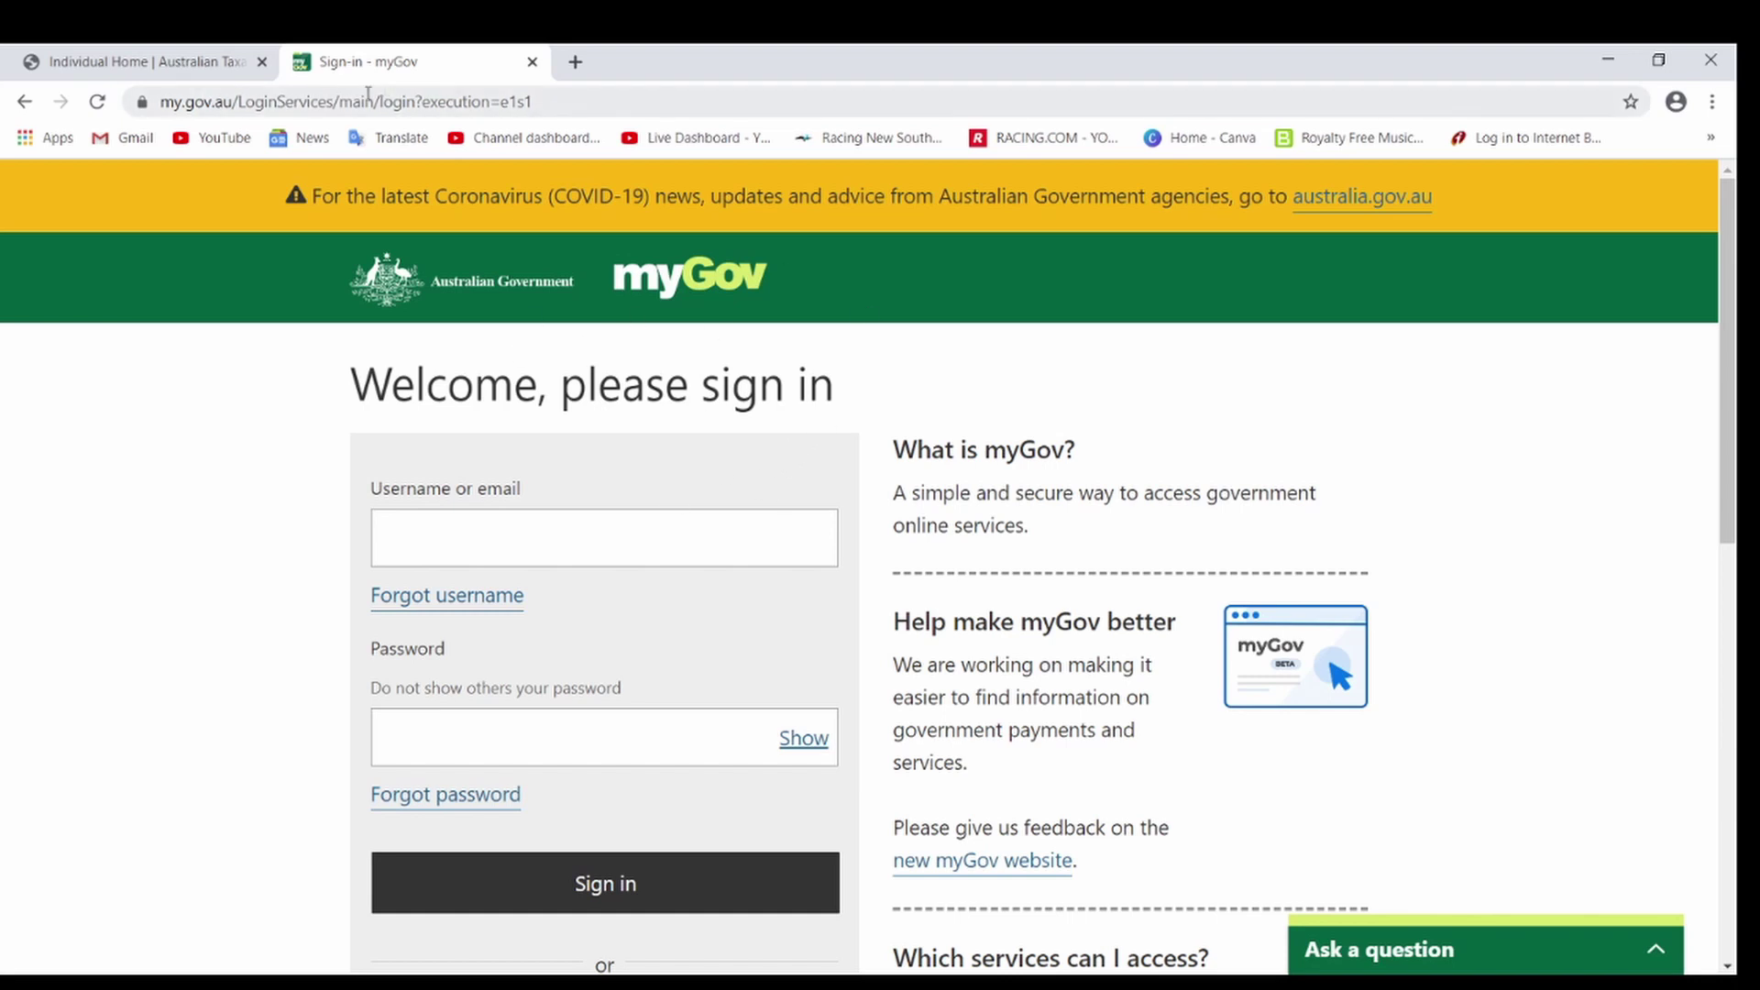
left_click(369, 100)
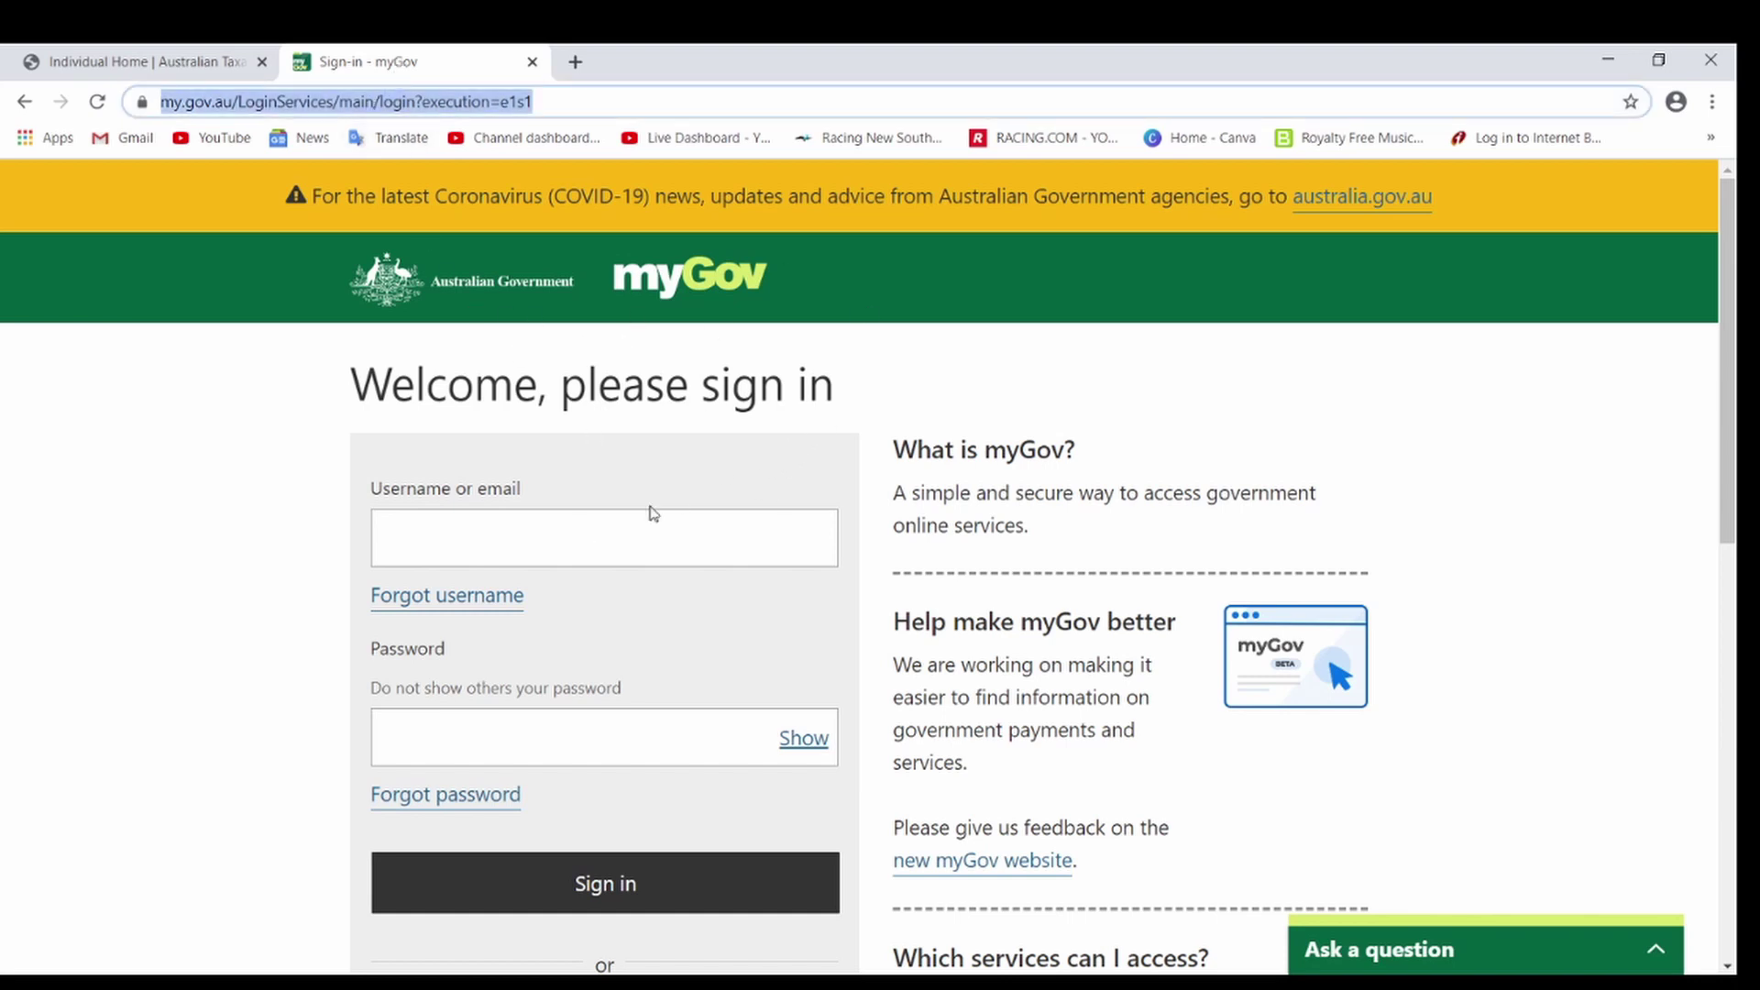
left_click(655, 553)
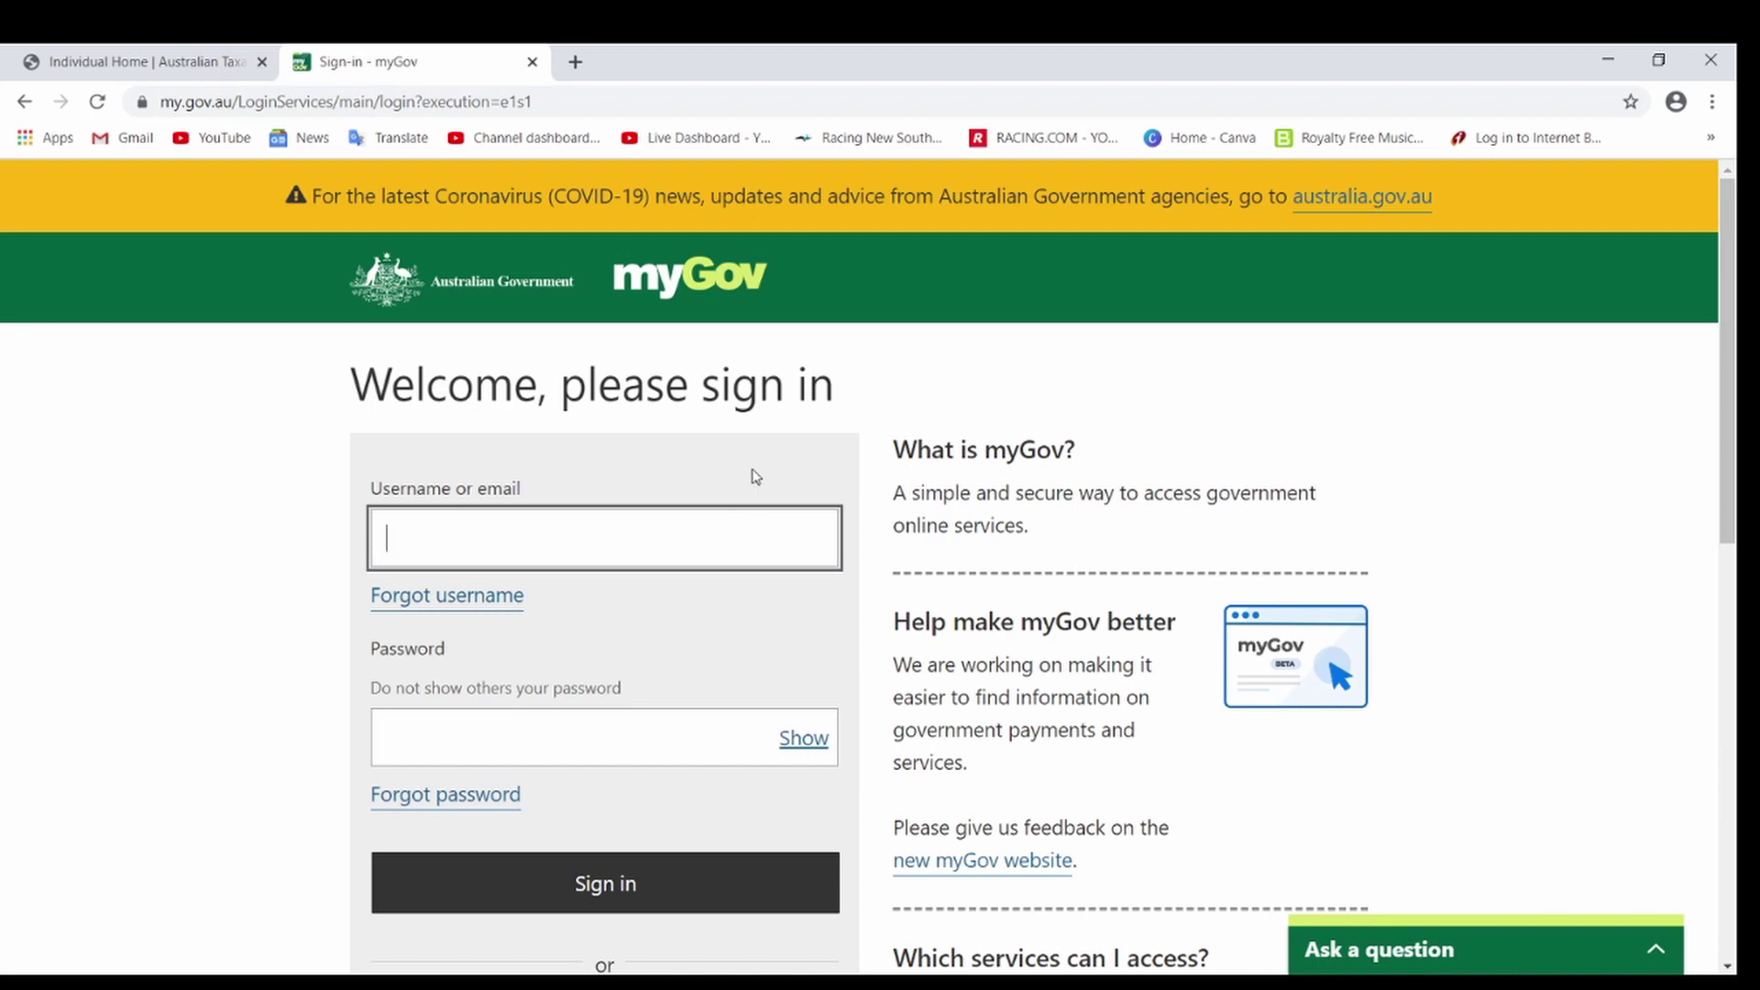
left_click(751, 474)
scroll(751, 474, "down", 4)
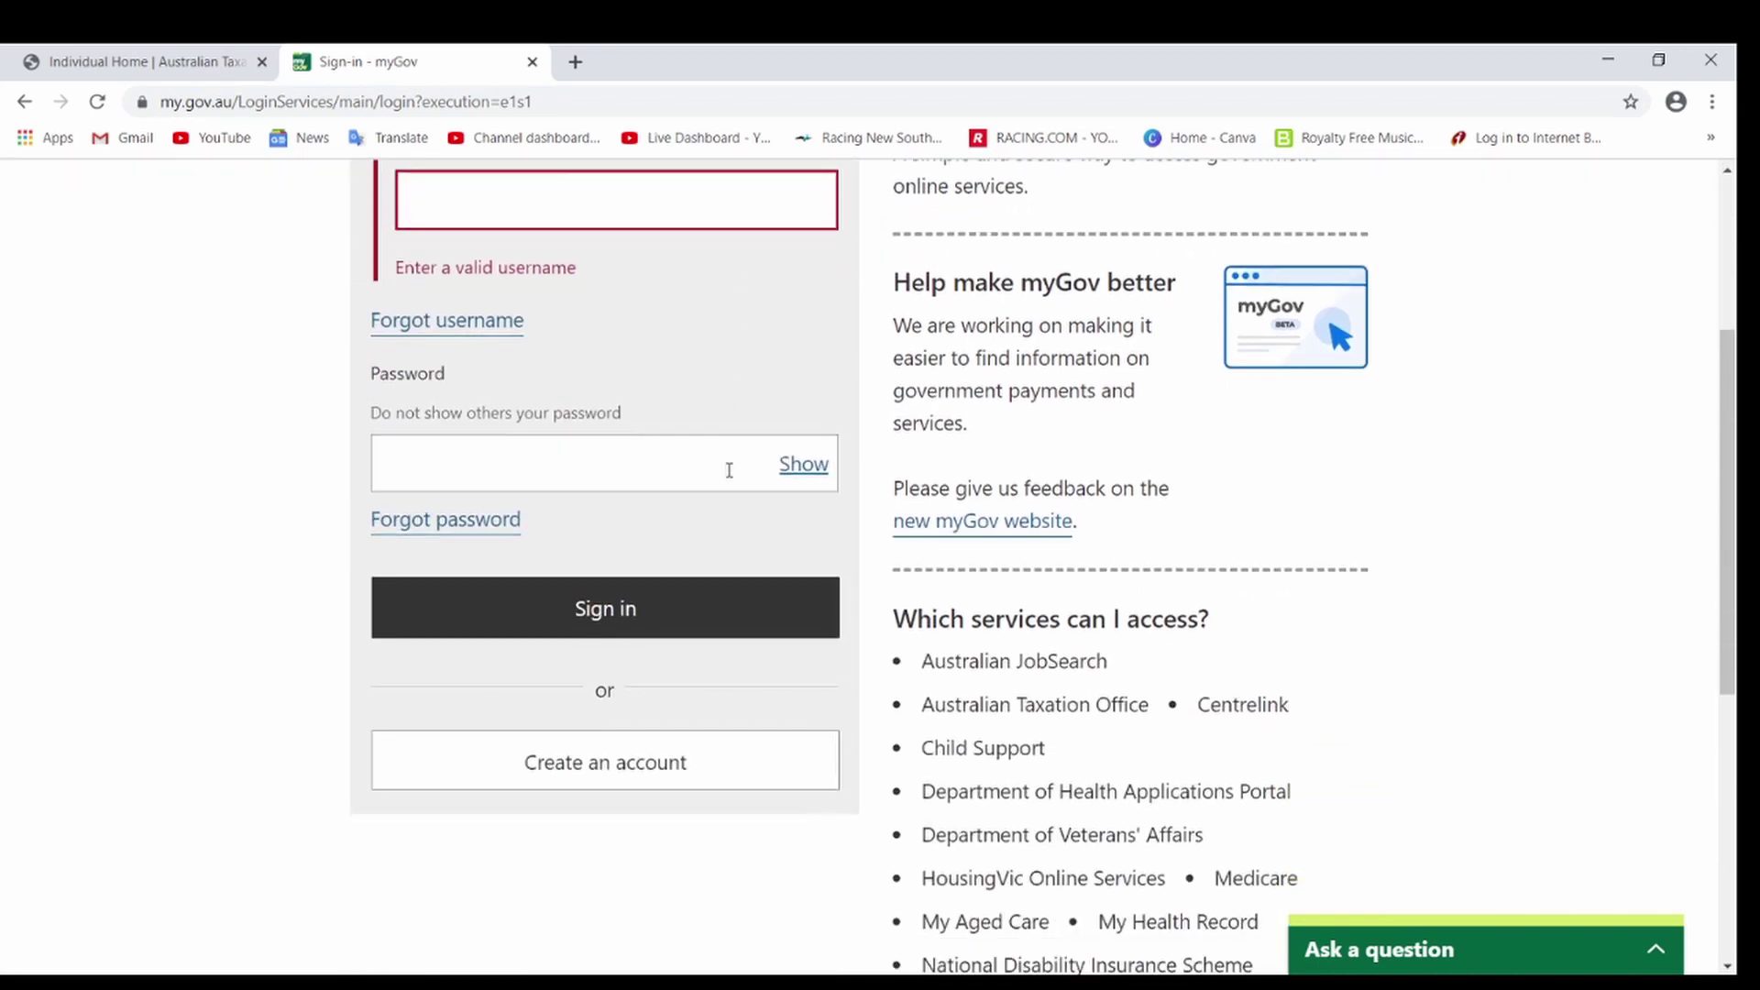
scroll(706, 697, "up", 3)
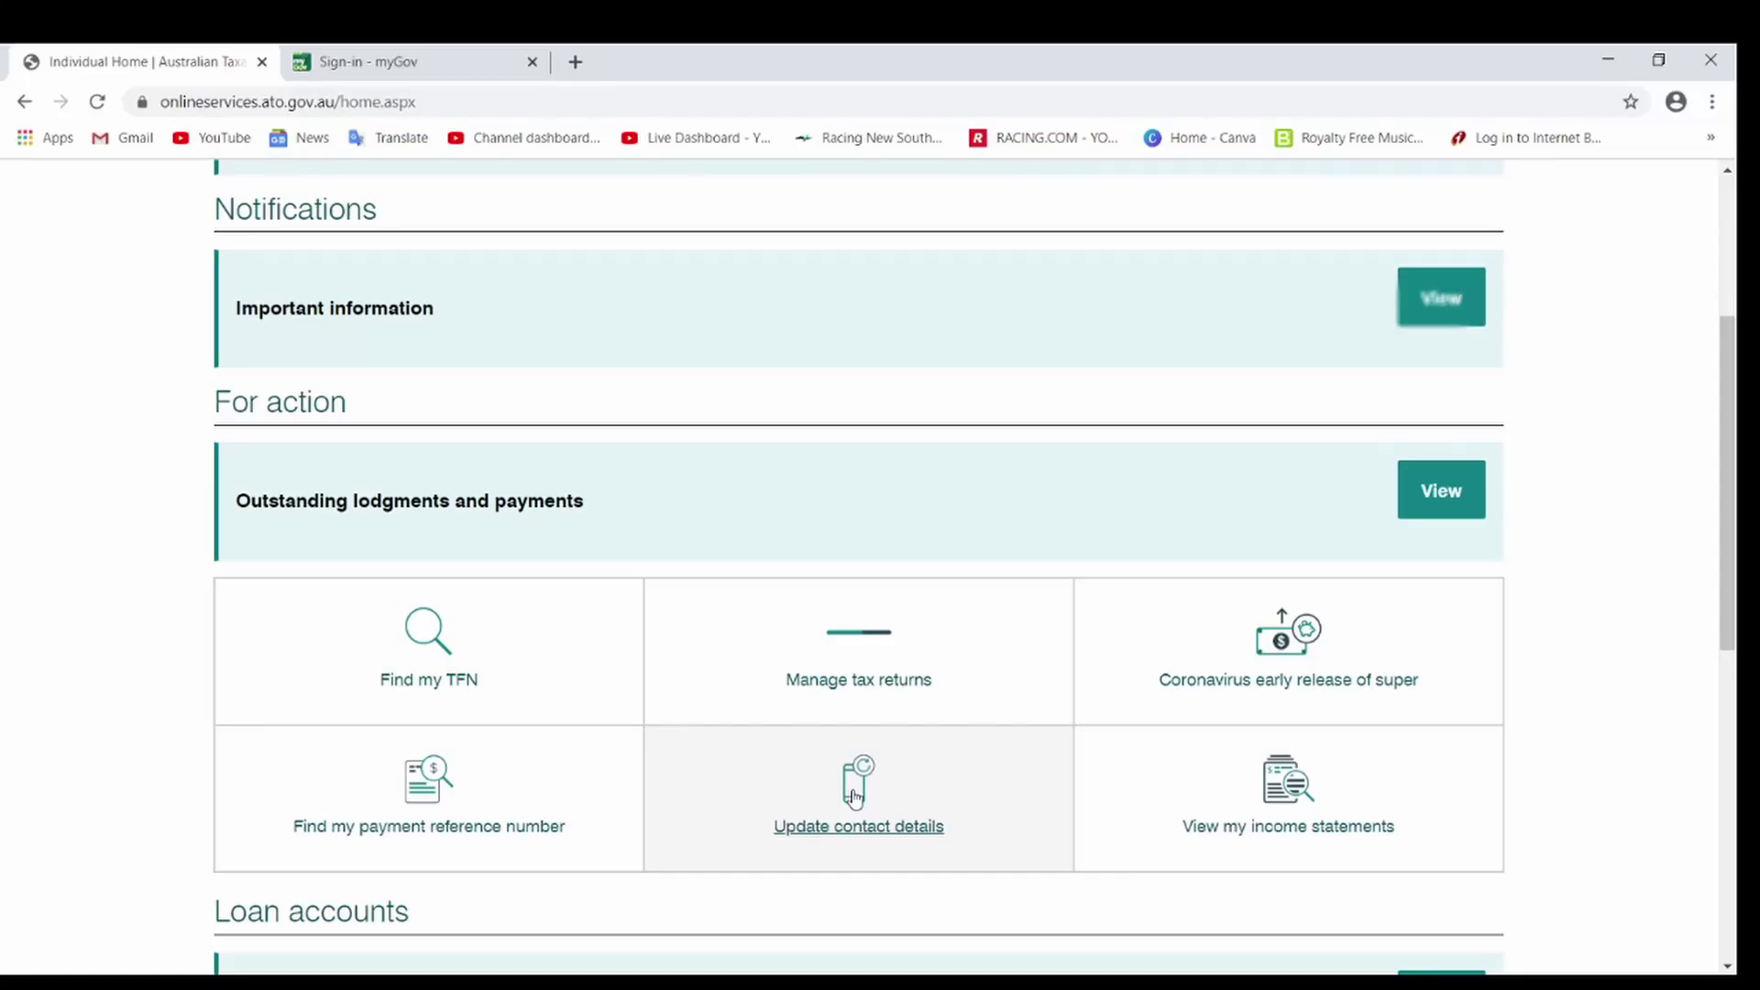
scroll(930, 660, "up", 4)
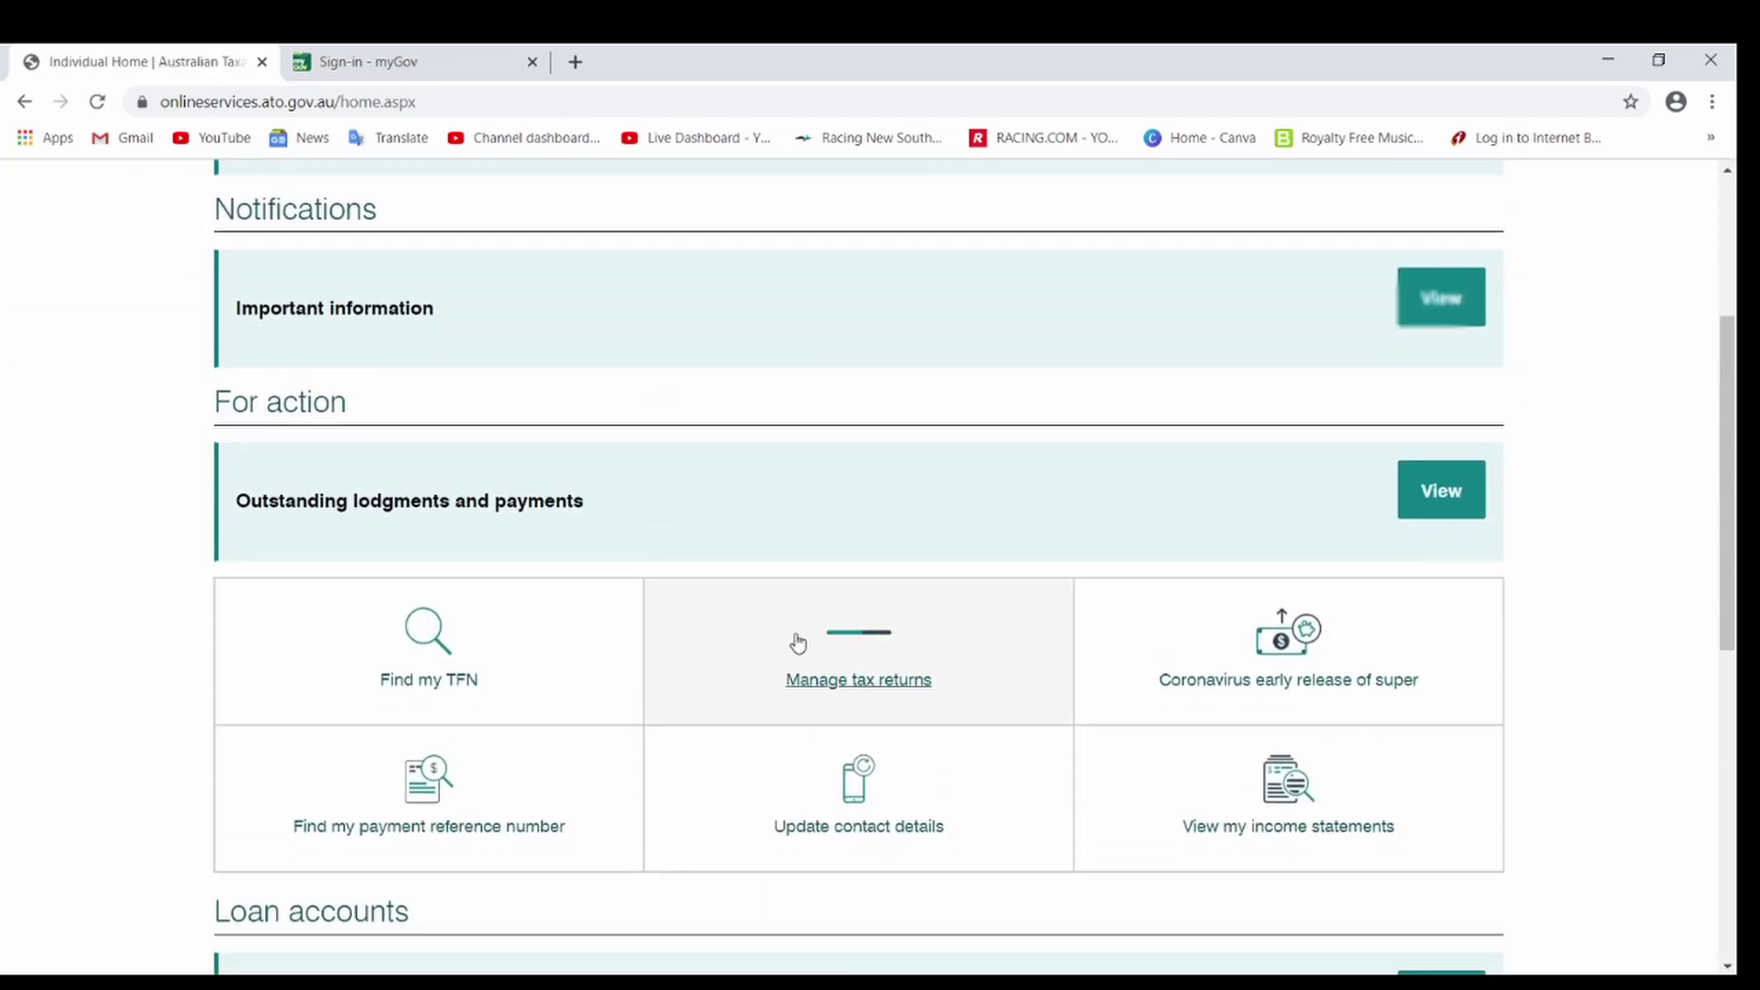
Step: From Manage tax returns, start the 2019-20 Individual return listed under Not lodged
left_click(905, 660)
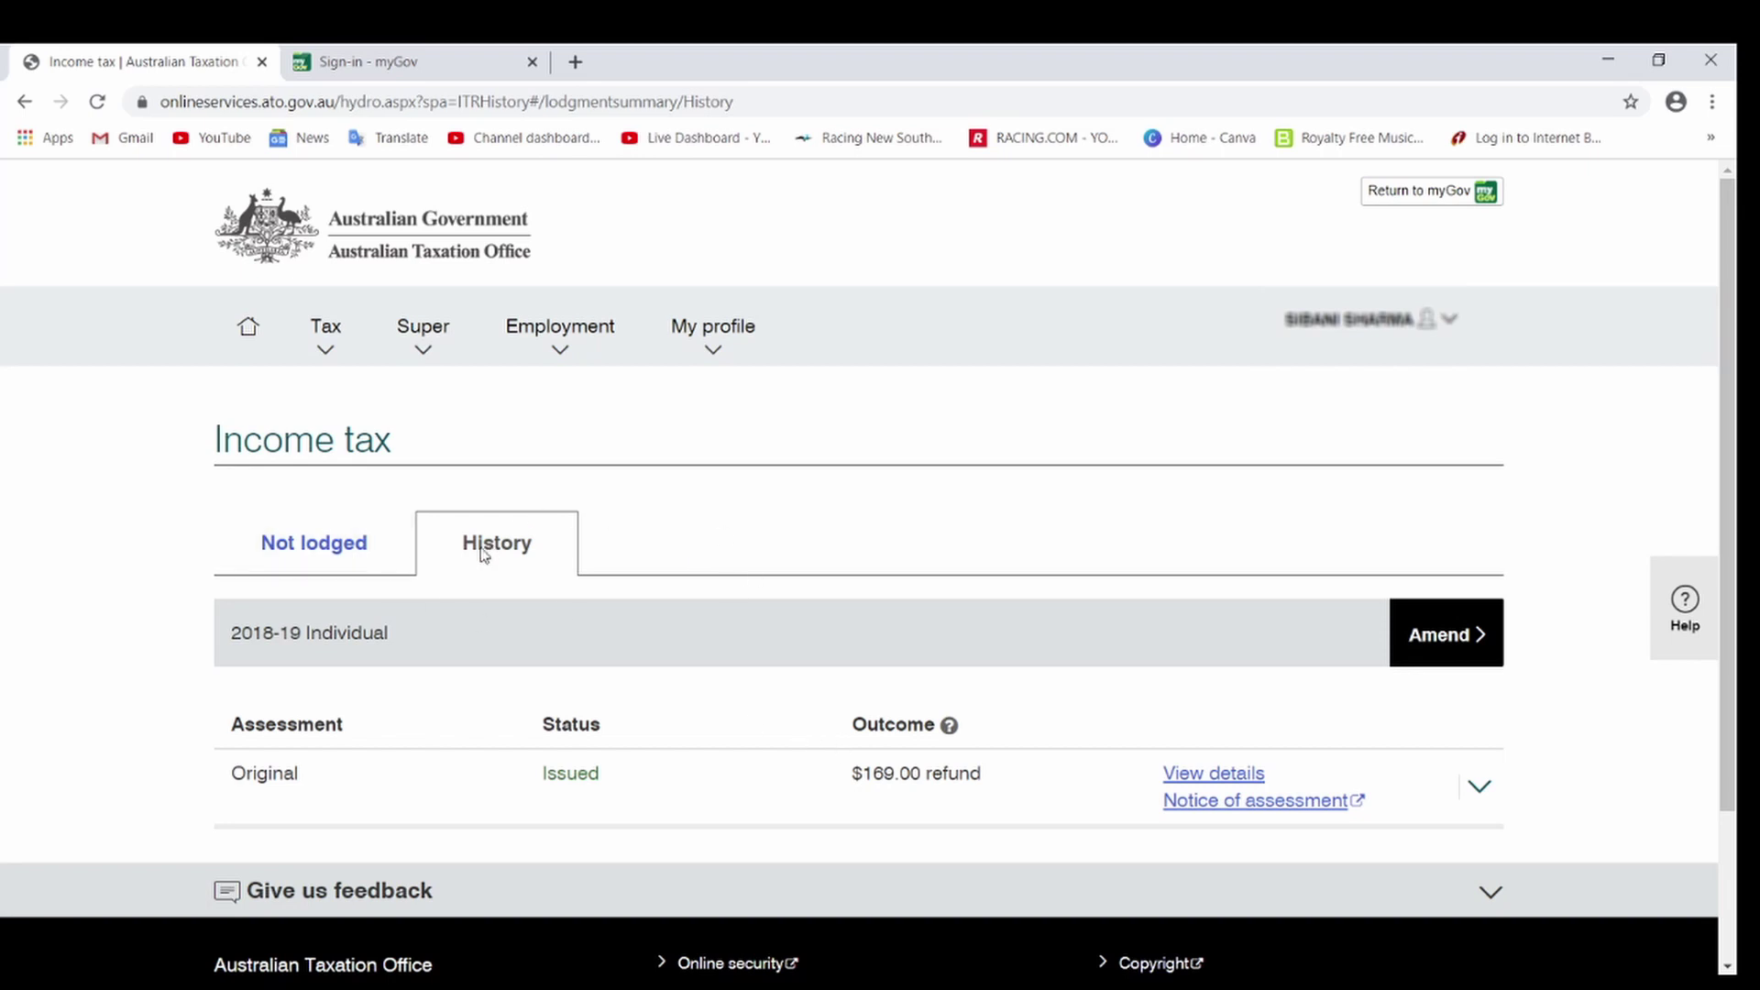
left_click(321, 539)
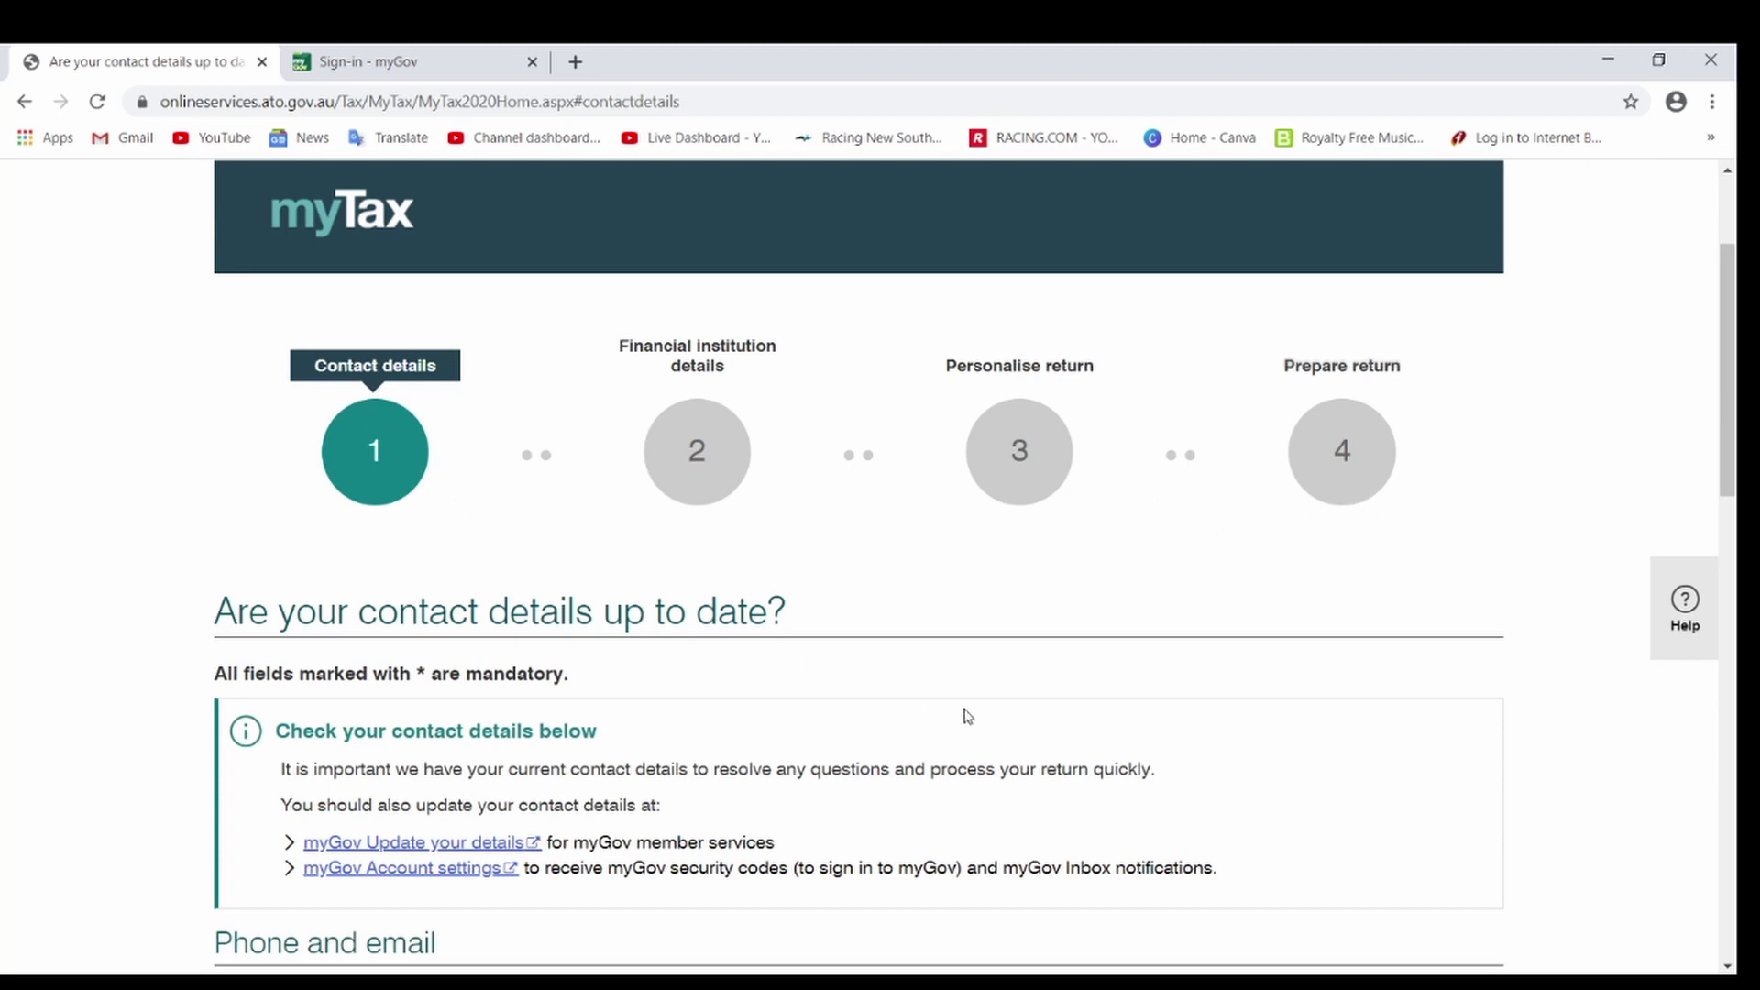
Step: Review the contact details and confirm them as up to date
scroll(967, 715, "down", 15)
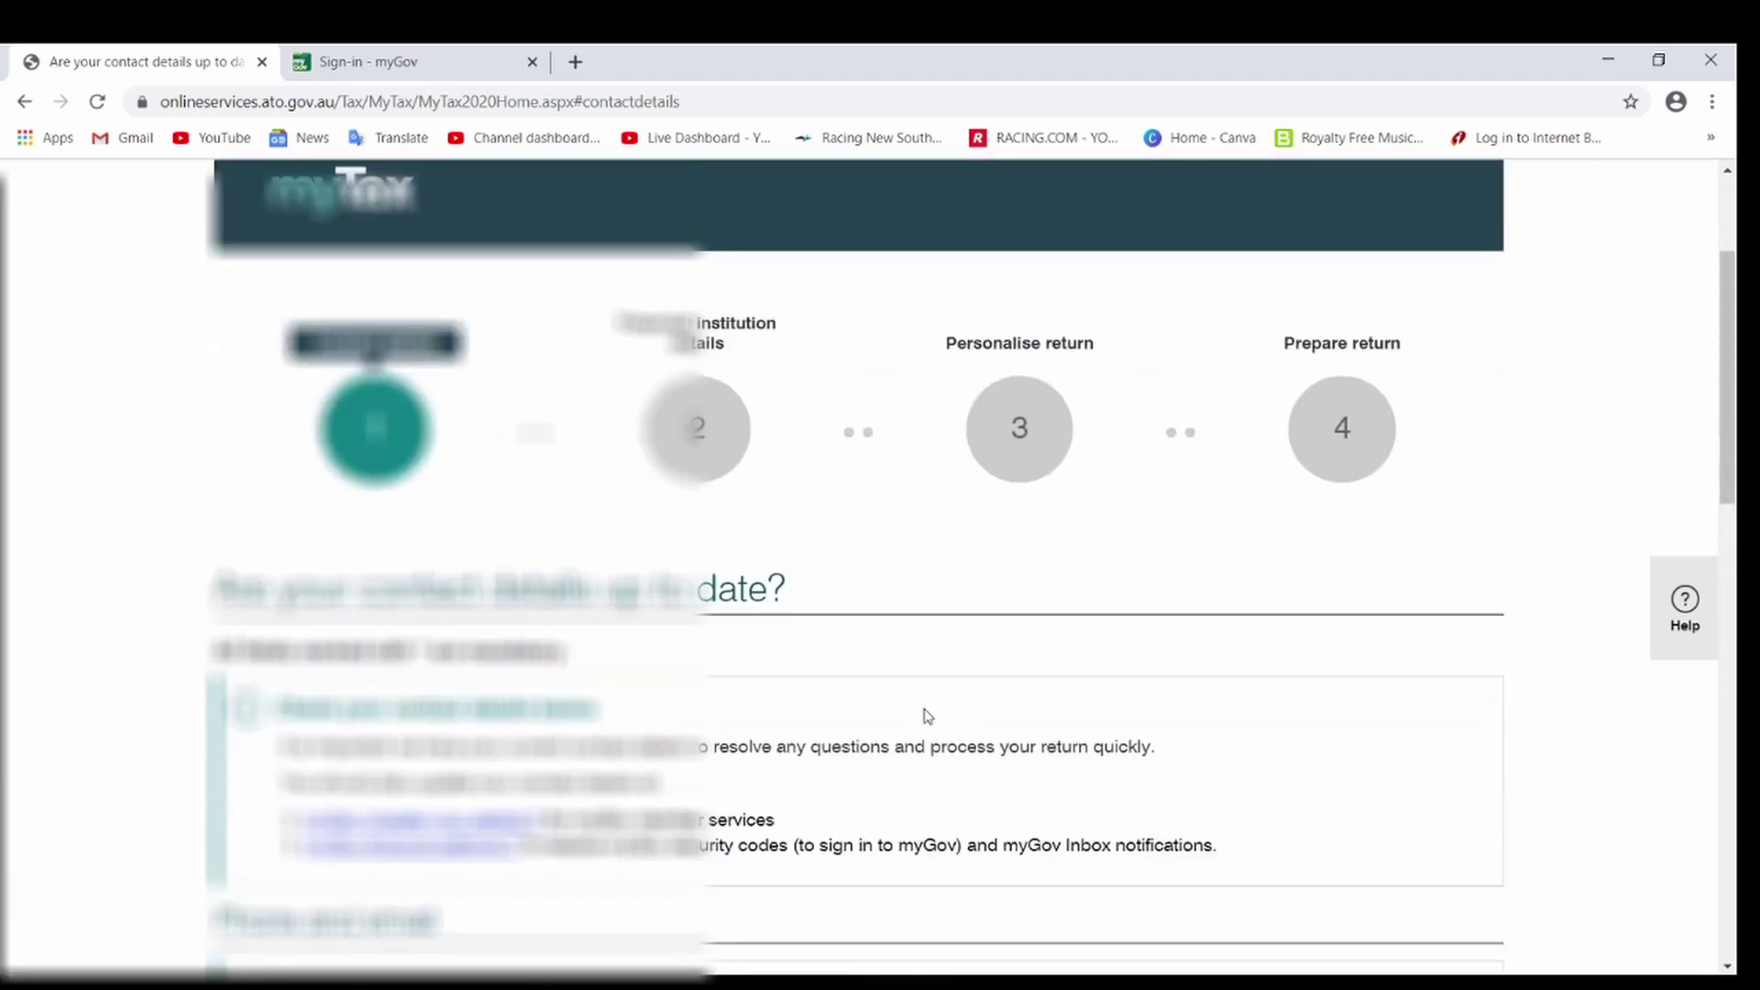
scroll(1086, 746, "down", 12)
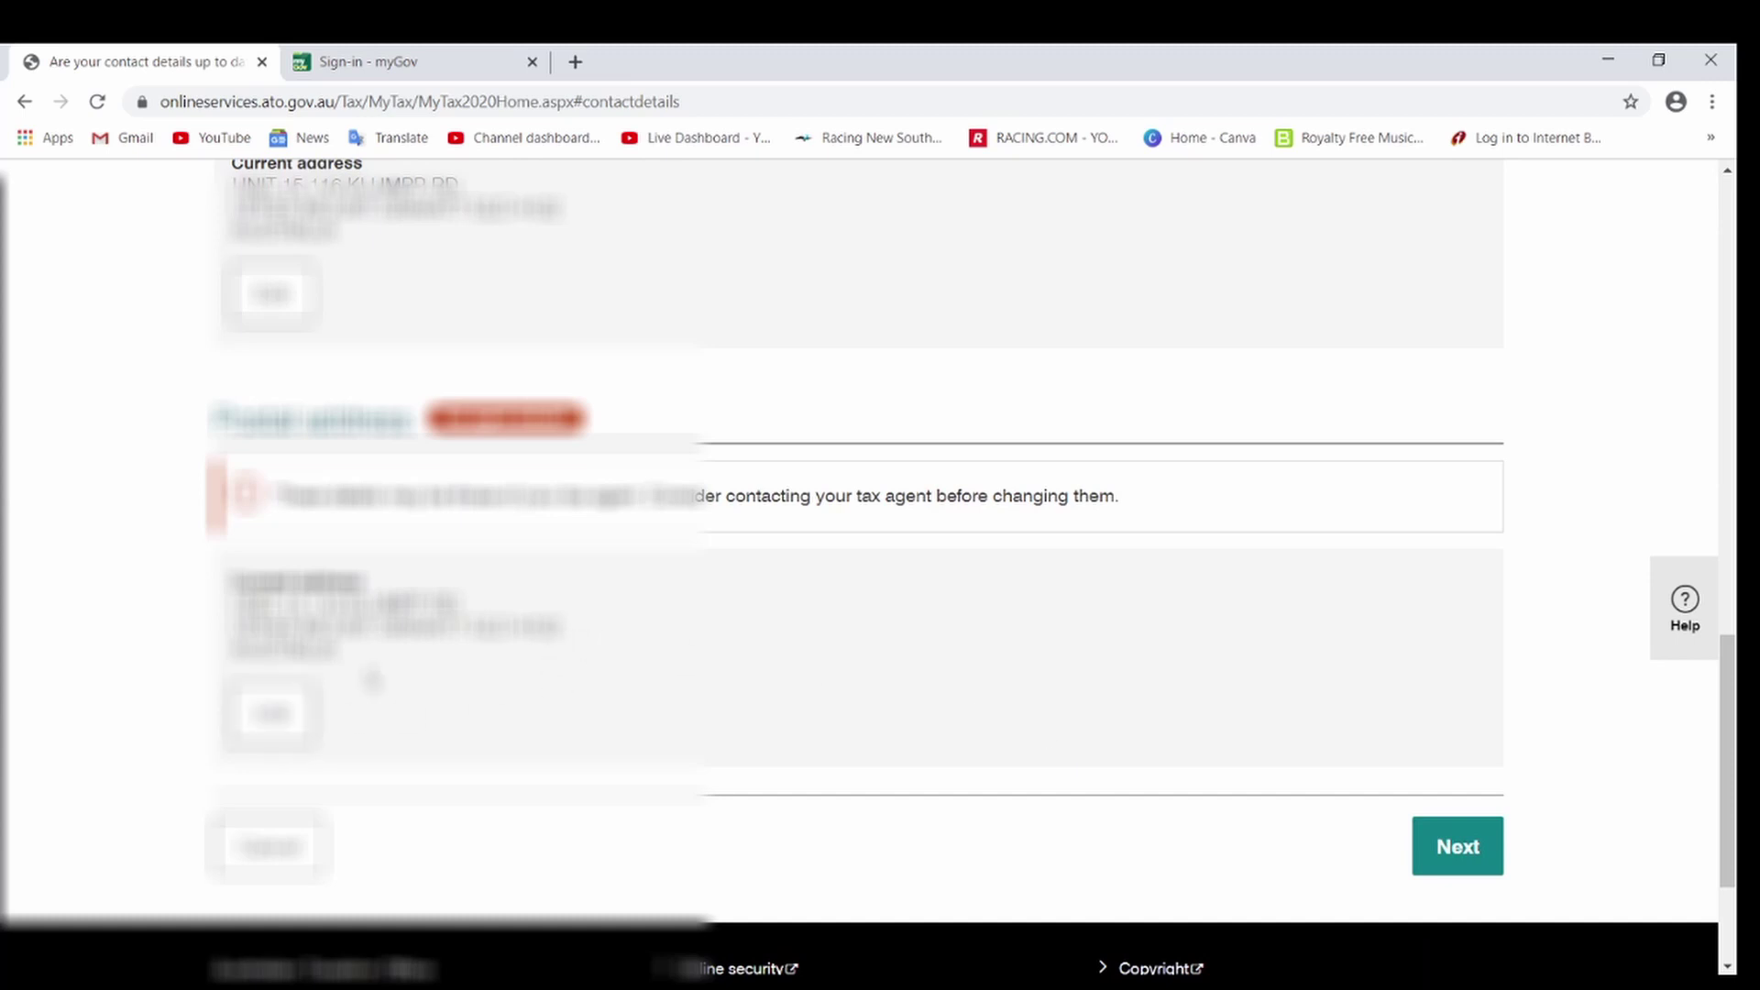
scroll(371, 679, "up", 2)
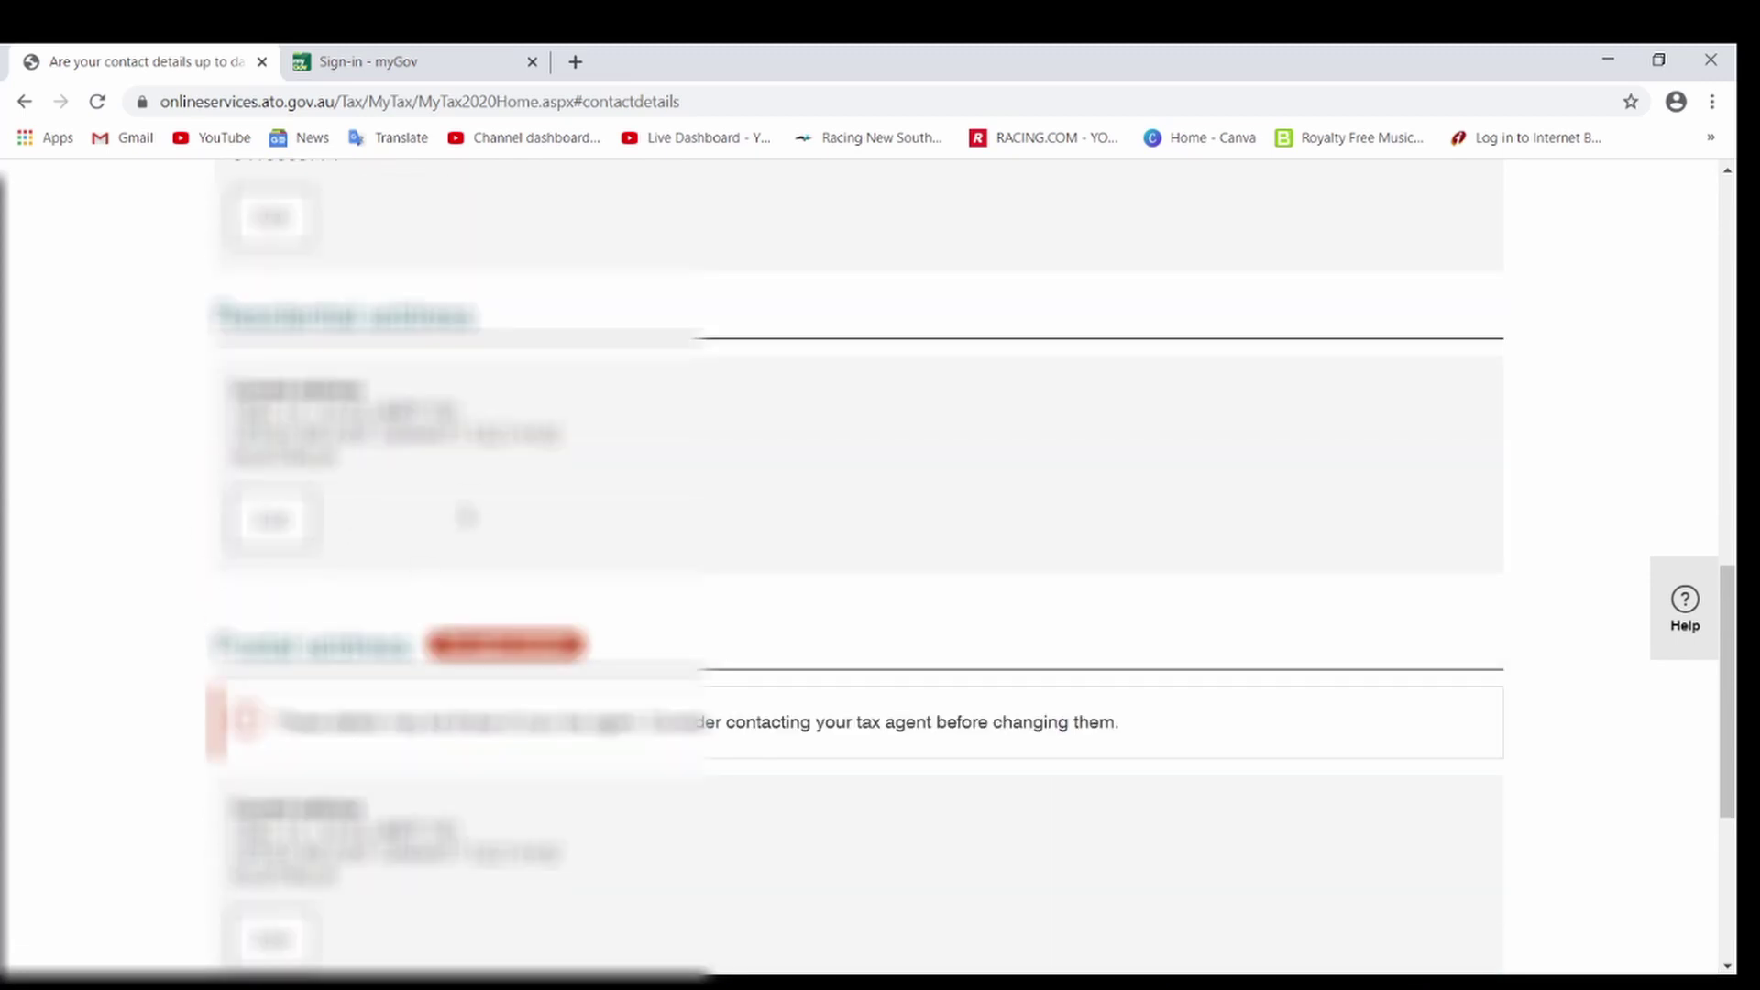
scroll(1454, 825, "down", 2)
left_click(1454, 844)
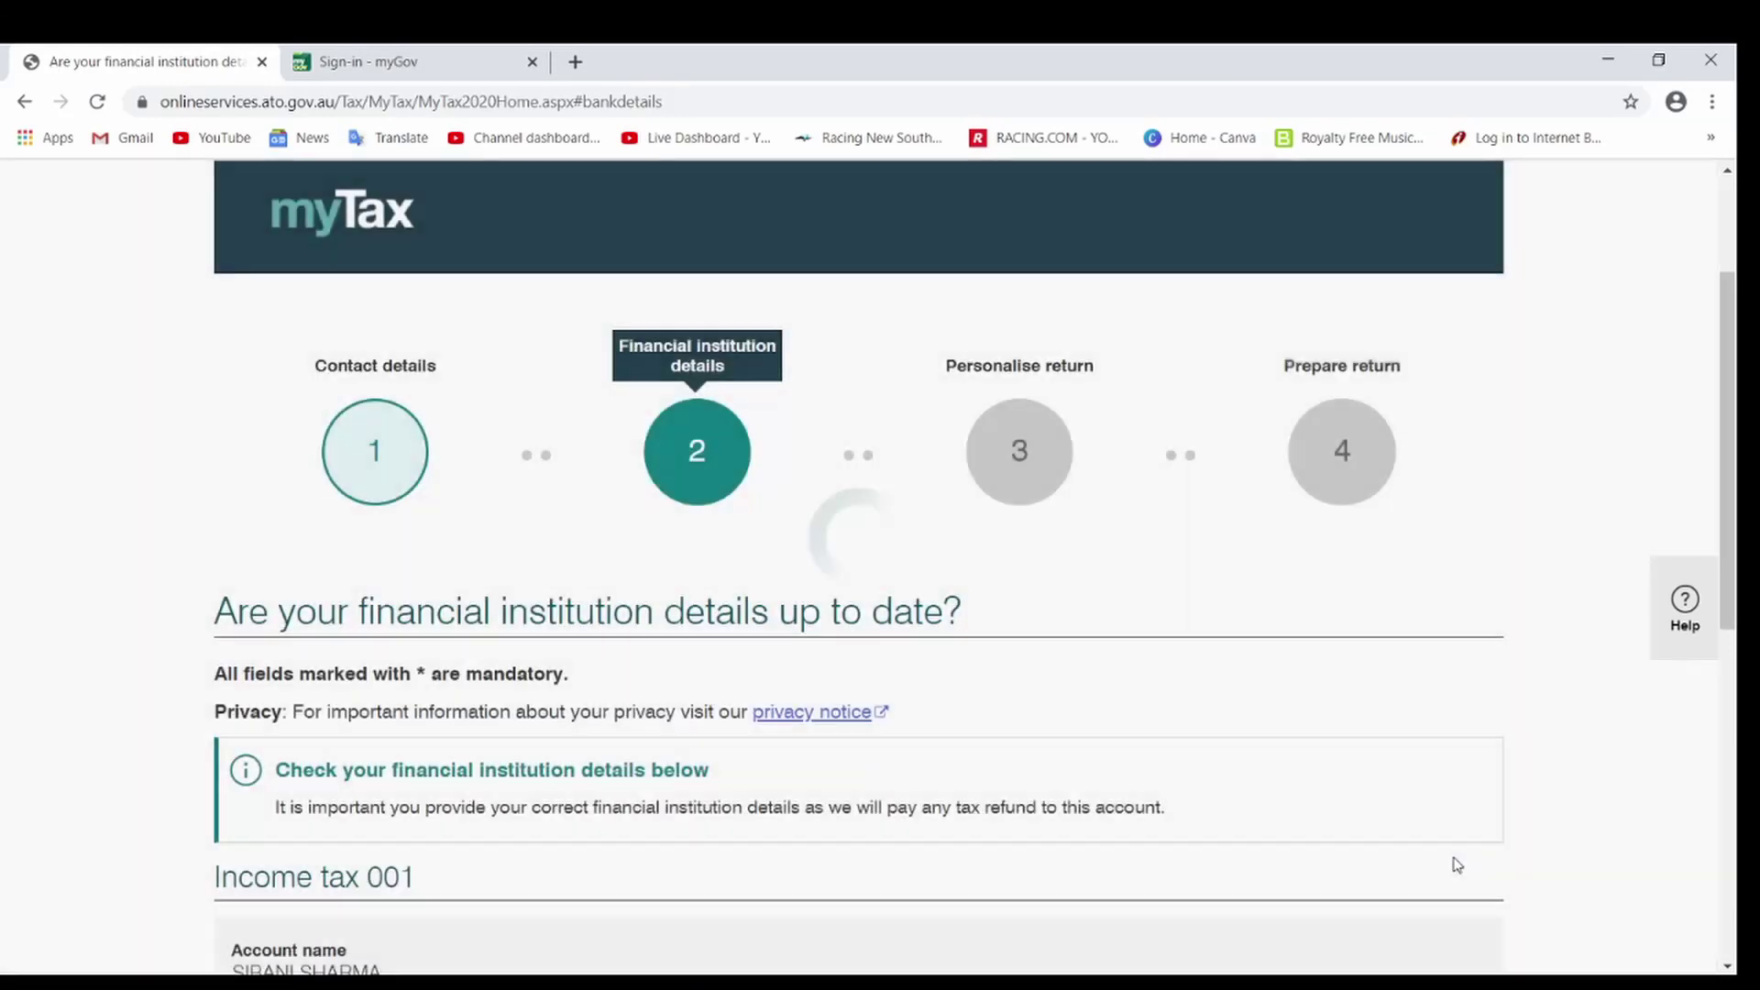
Step: Confirm the financial institution details and continue to personalising the 2019-20 return
scroll(779, 660, "down", 2)
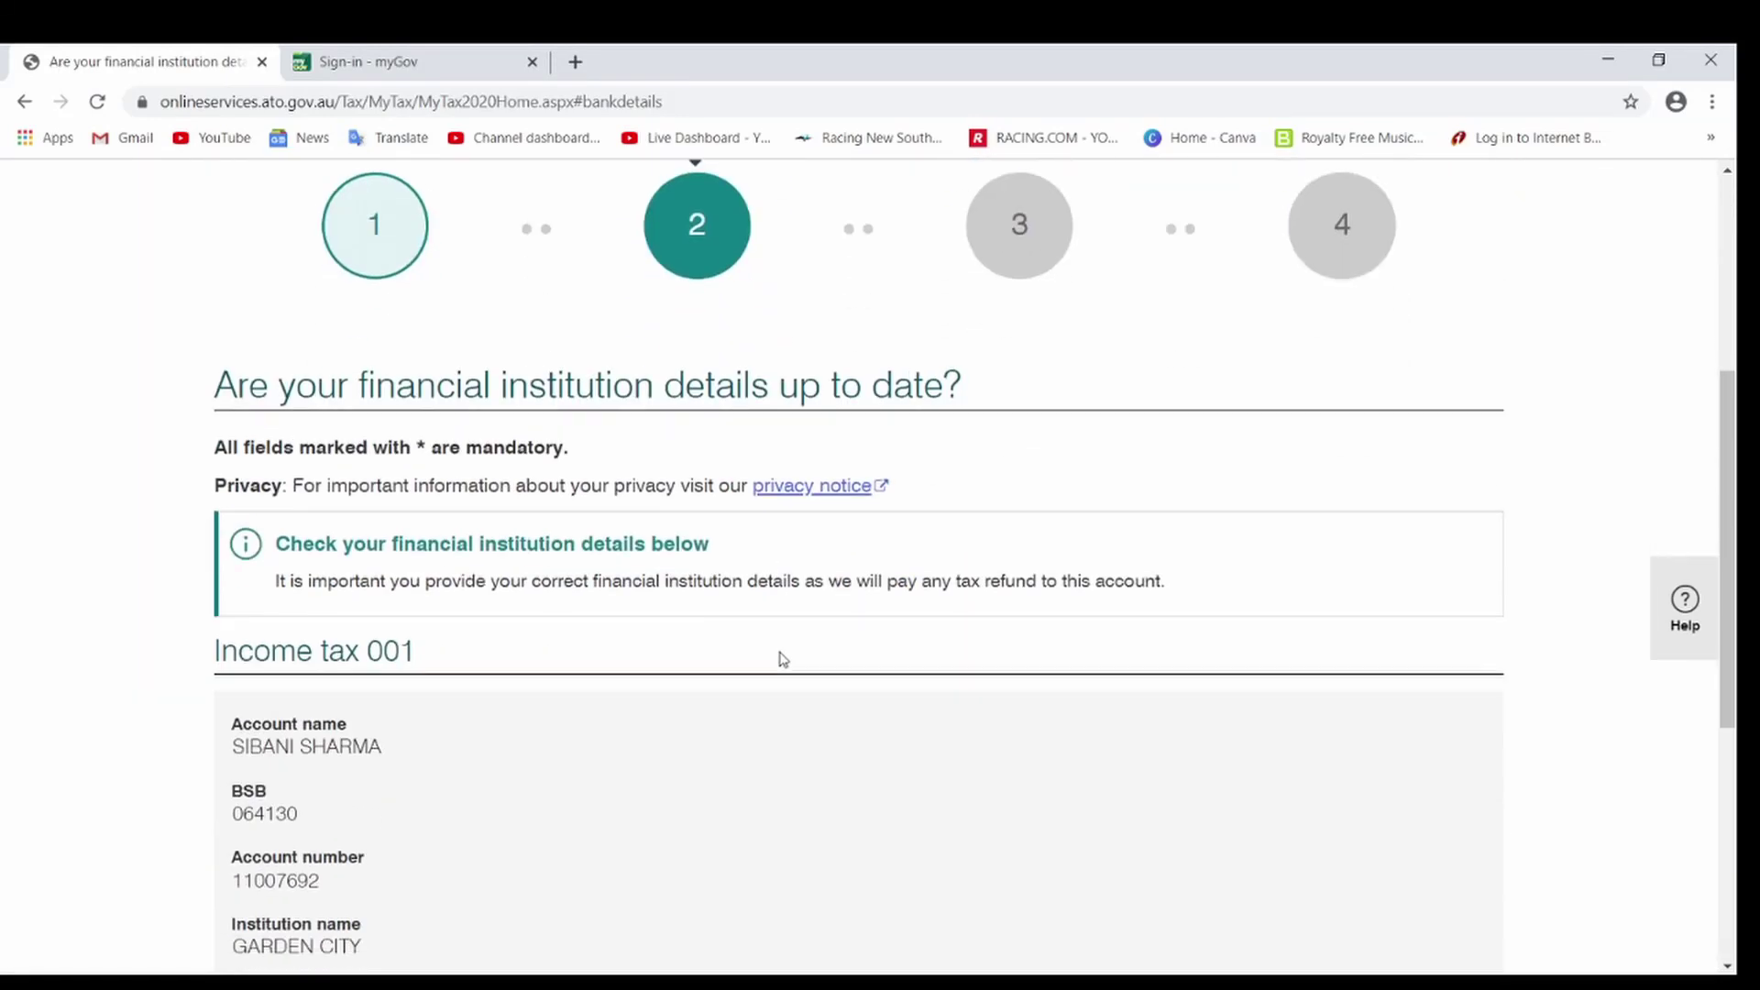
scroll(707, 707, "down", 2)
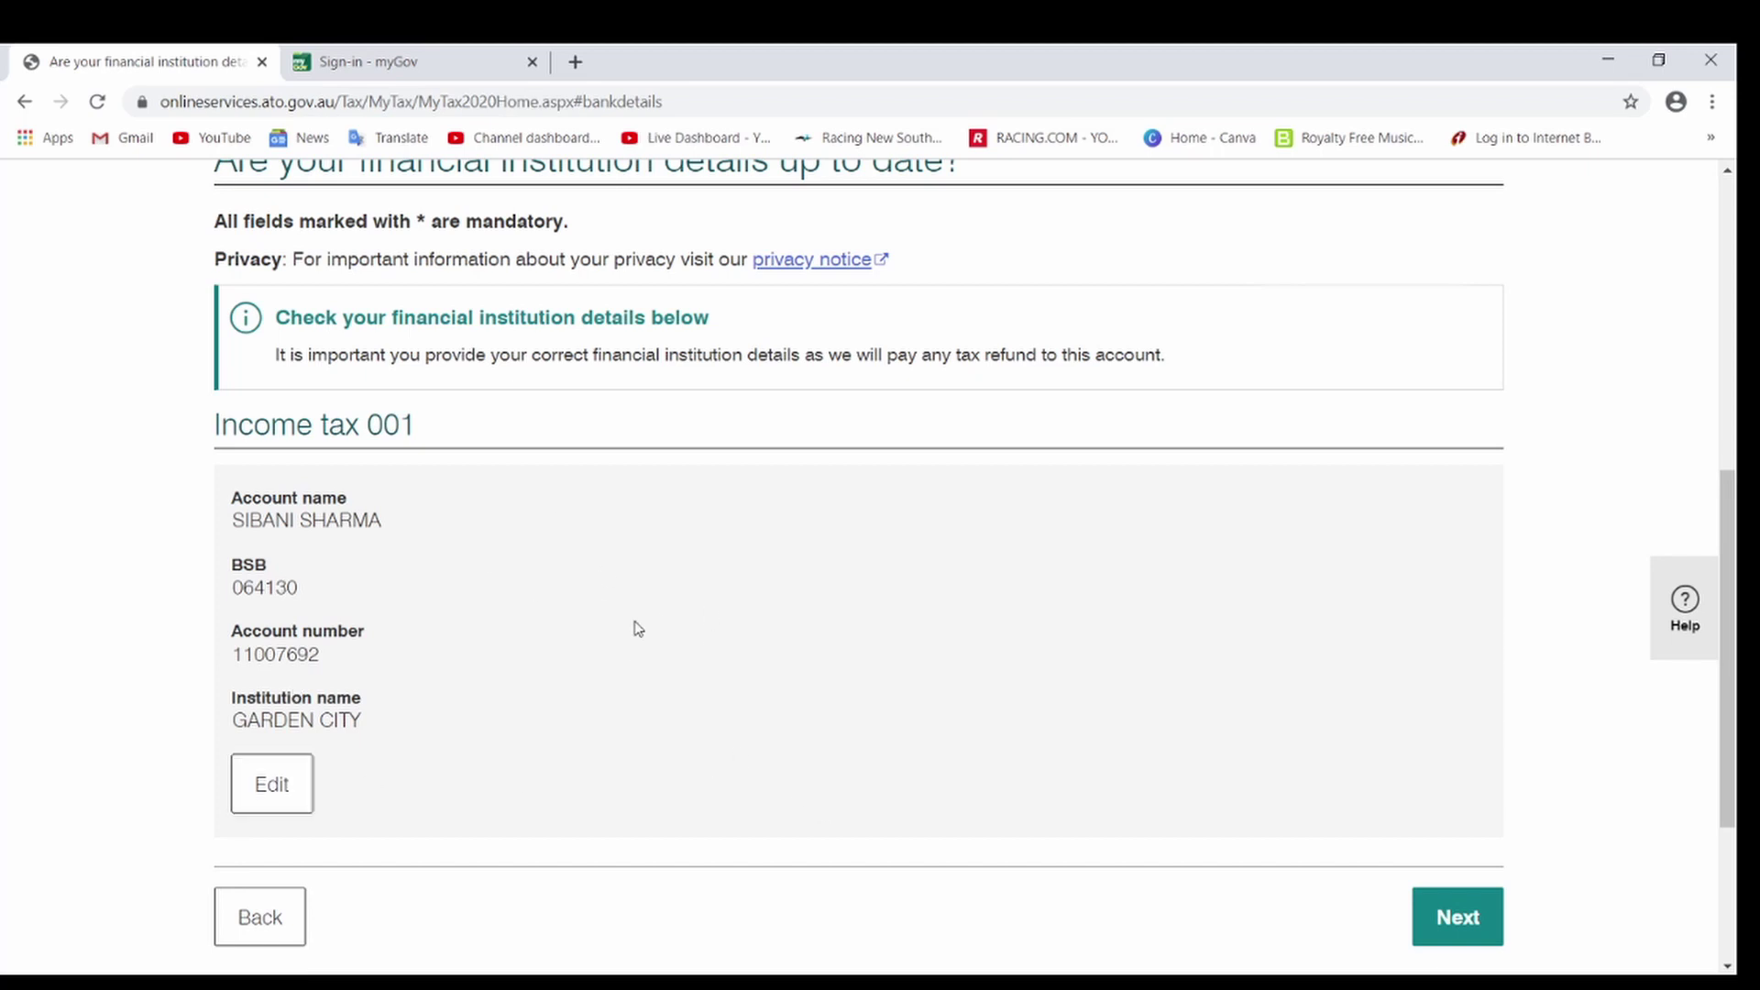
left_click(1414, 917)
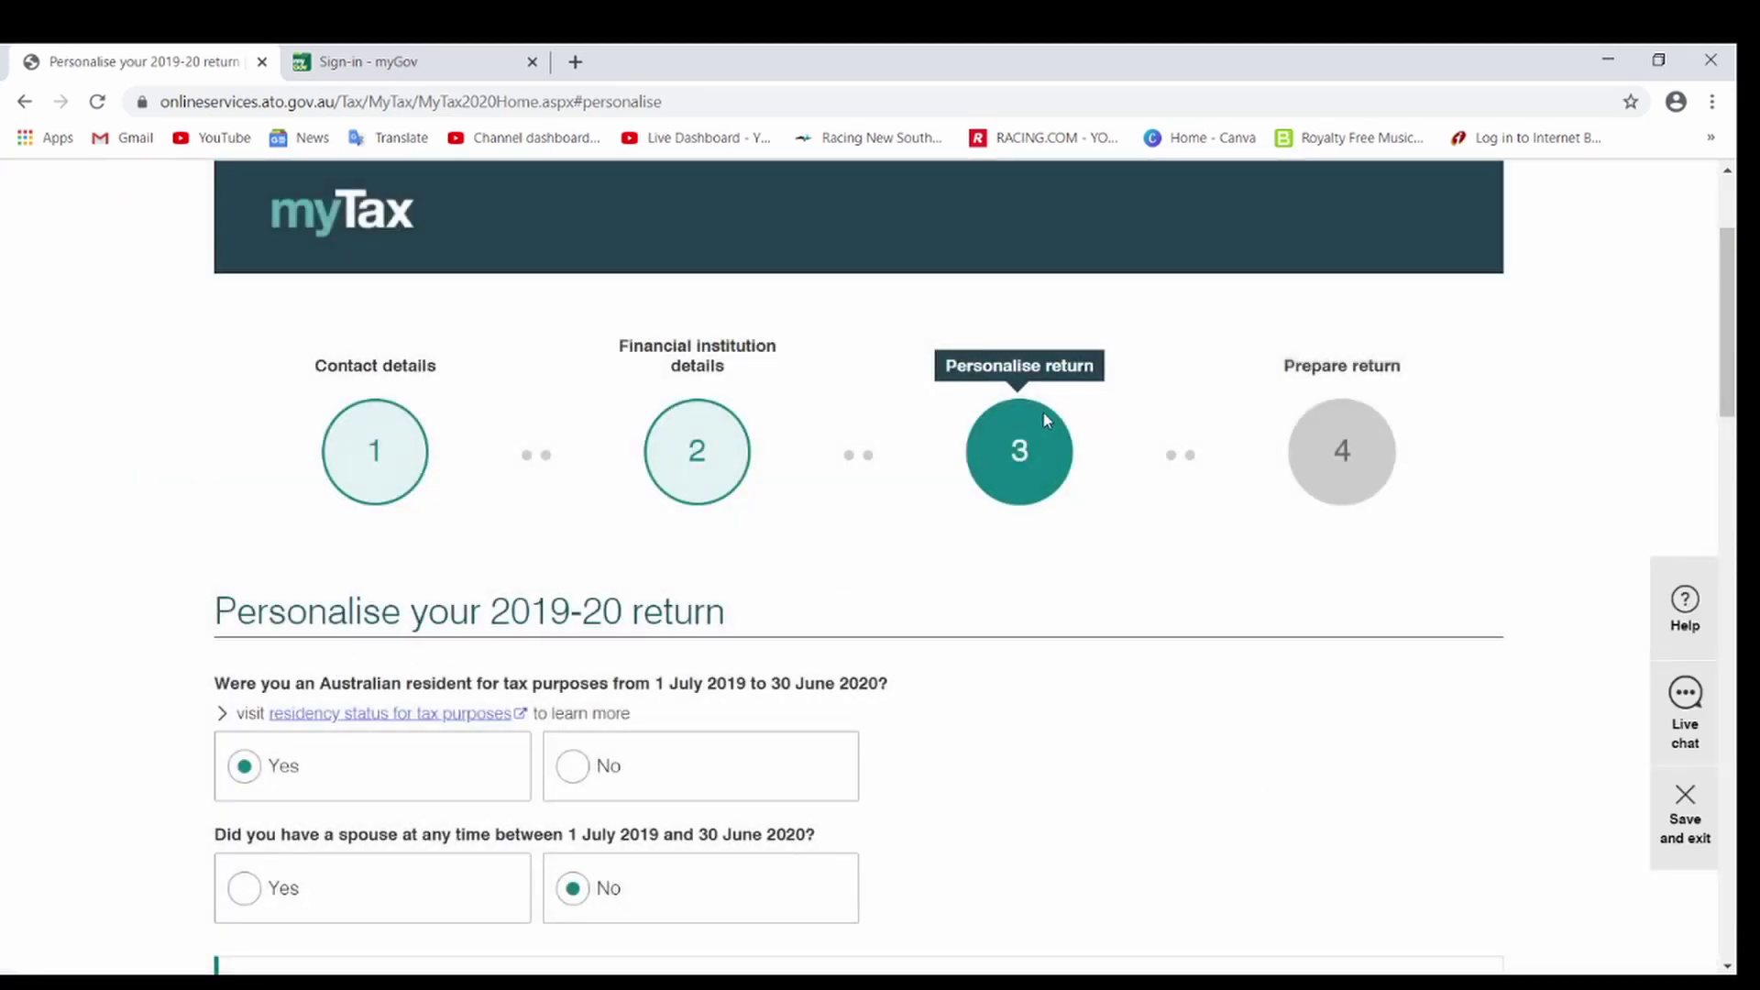
scroll(951, 647, "down", 1)
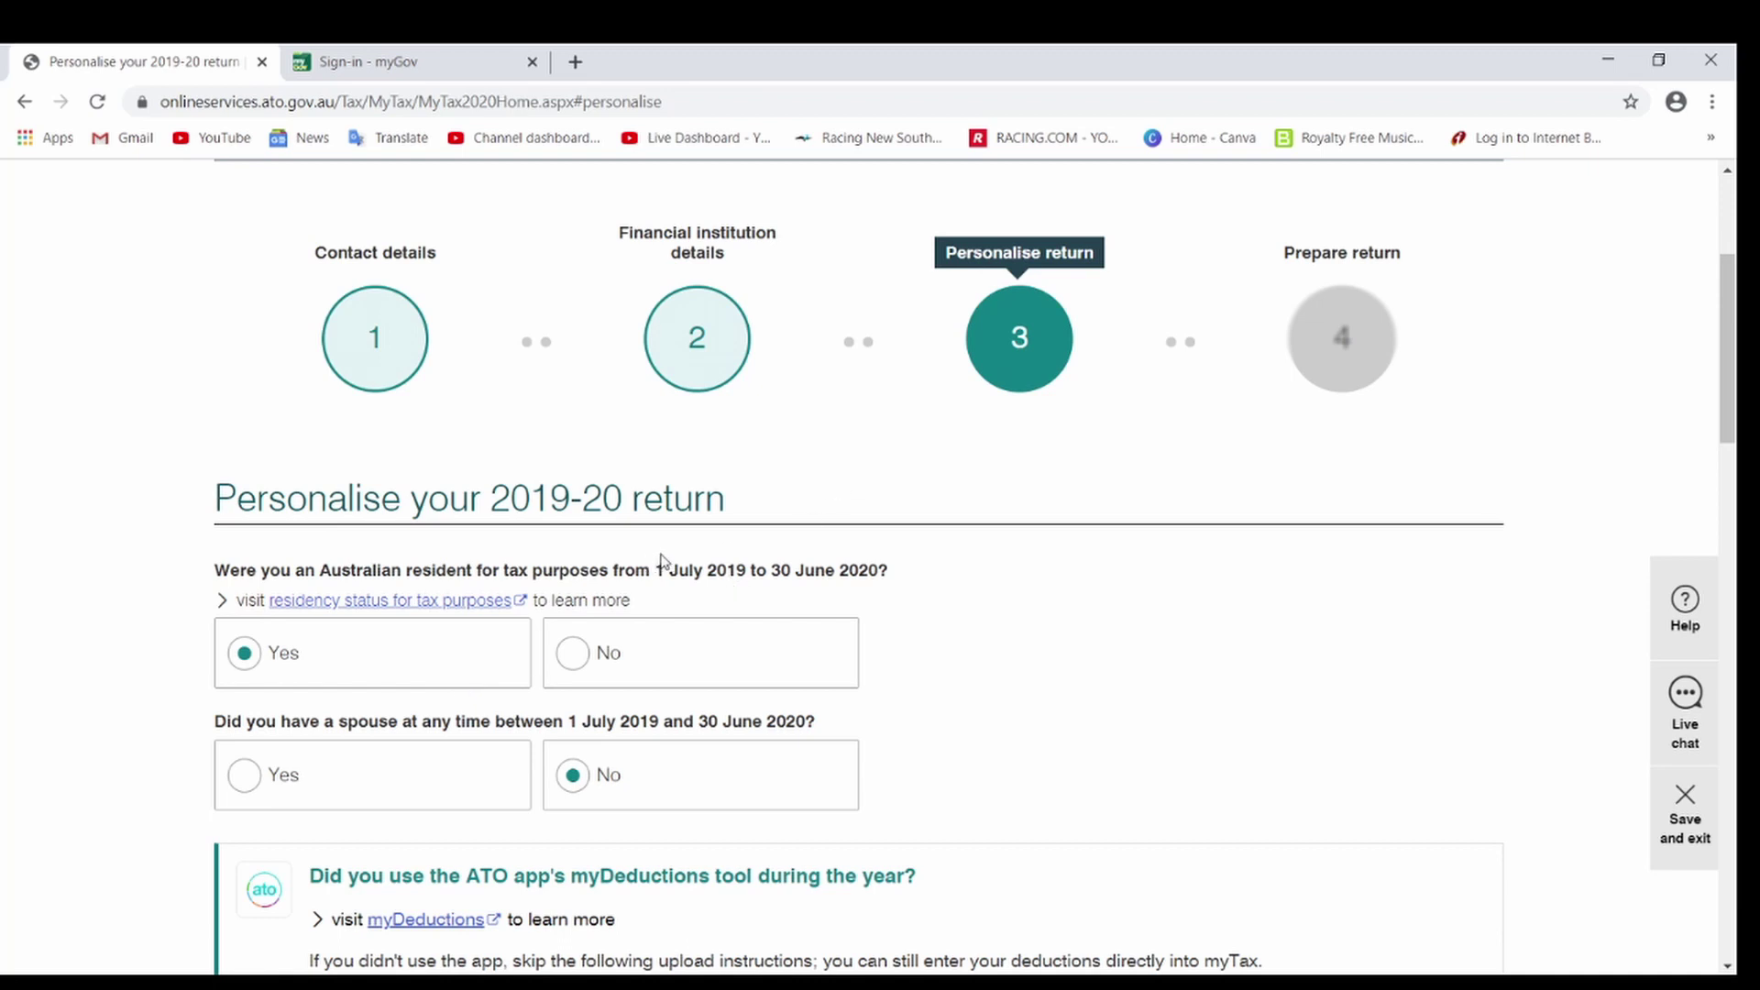
left_click_drag(663, 562, 932, 613)
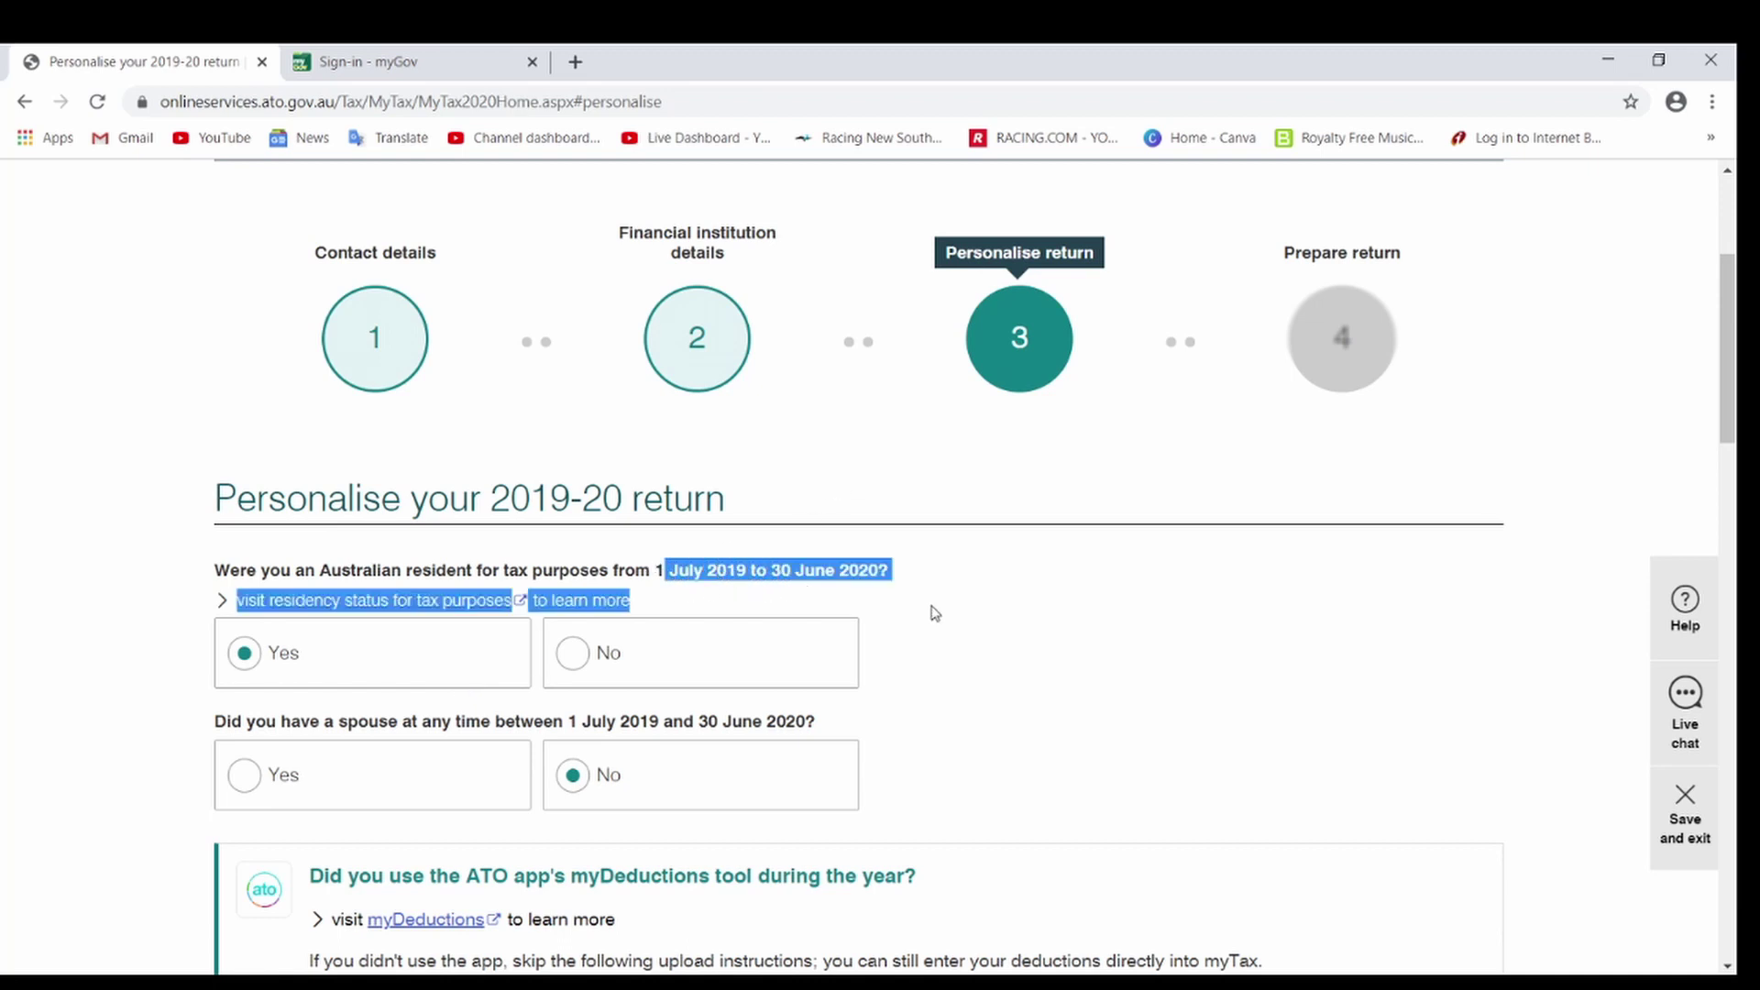
left_click(875, 582)
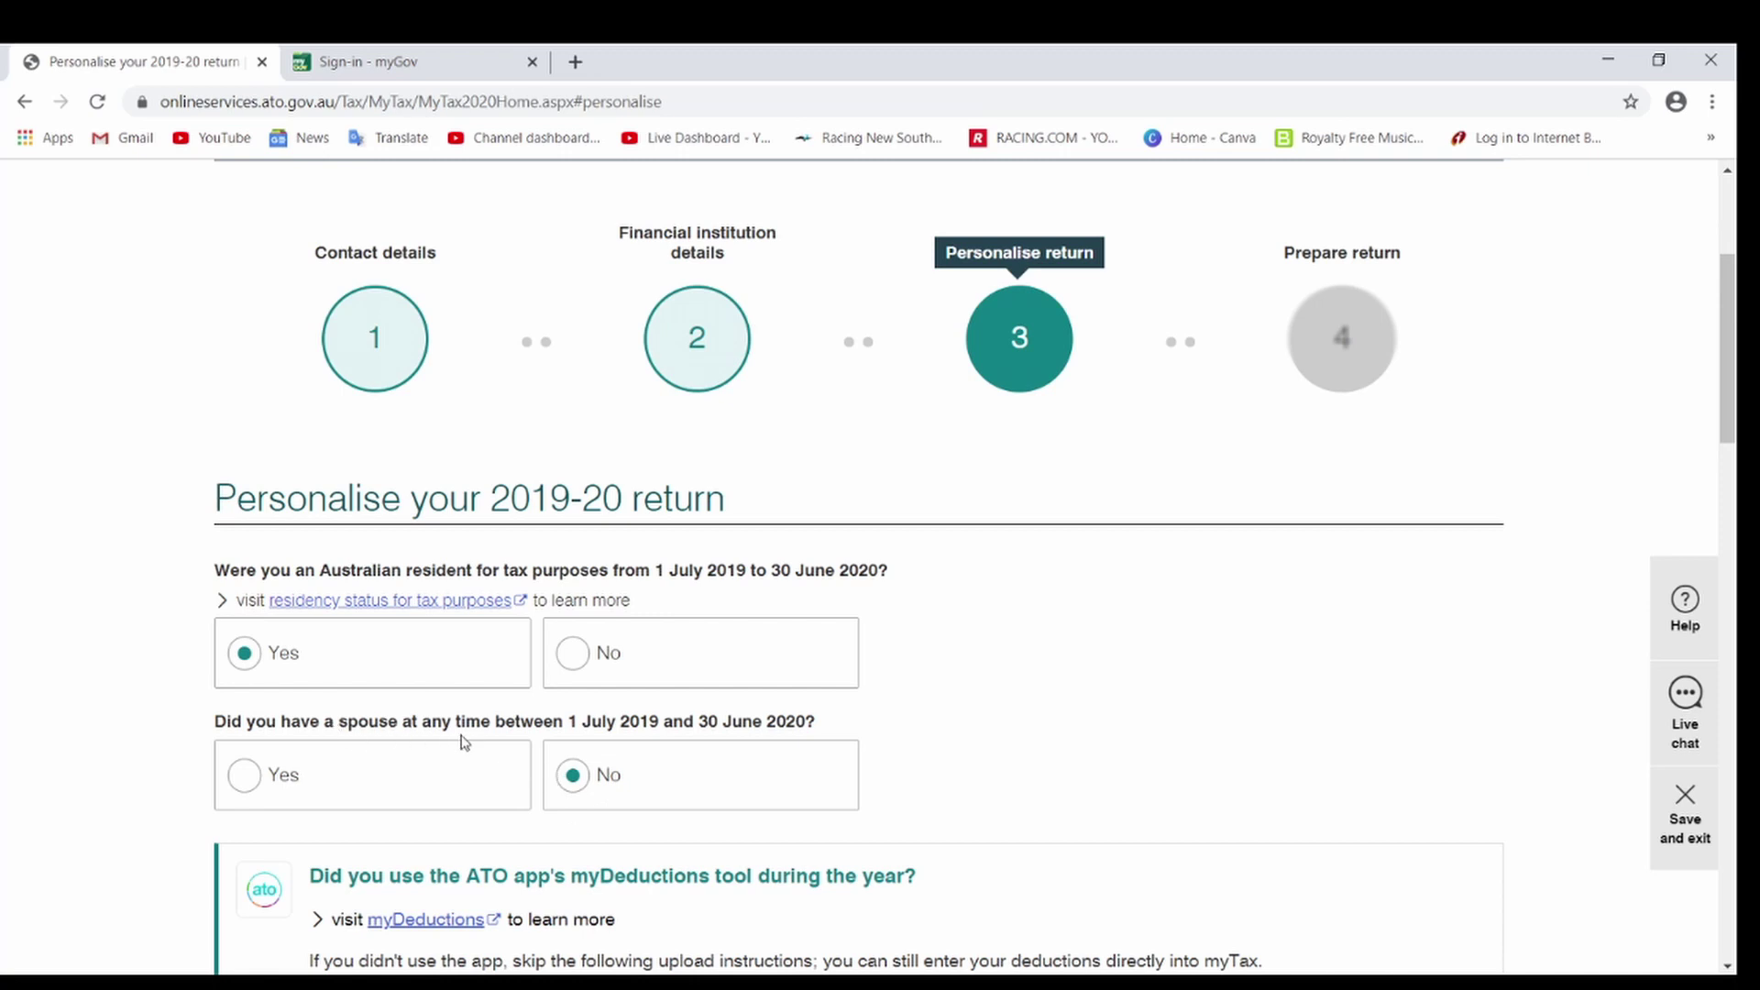
left_click_drag(574, 722, 817, 726)
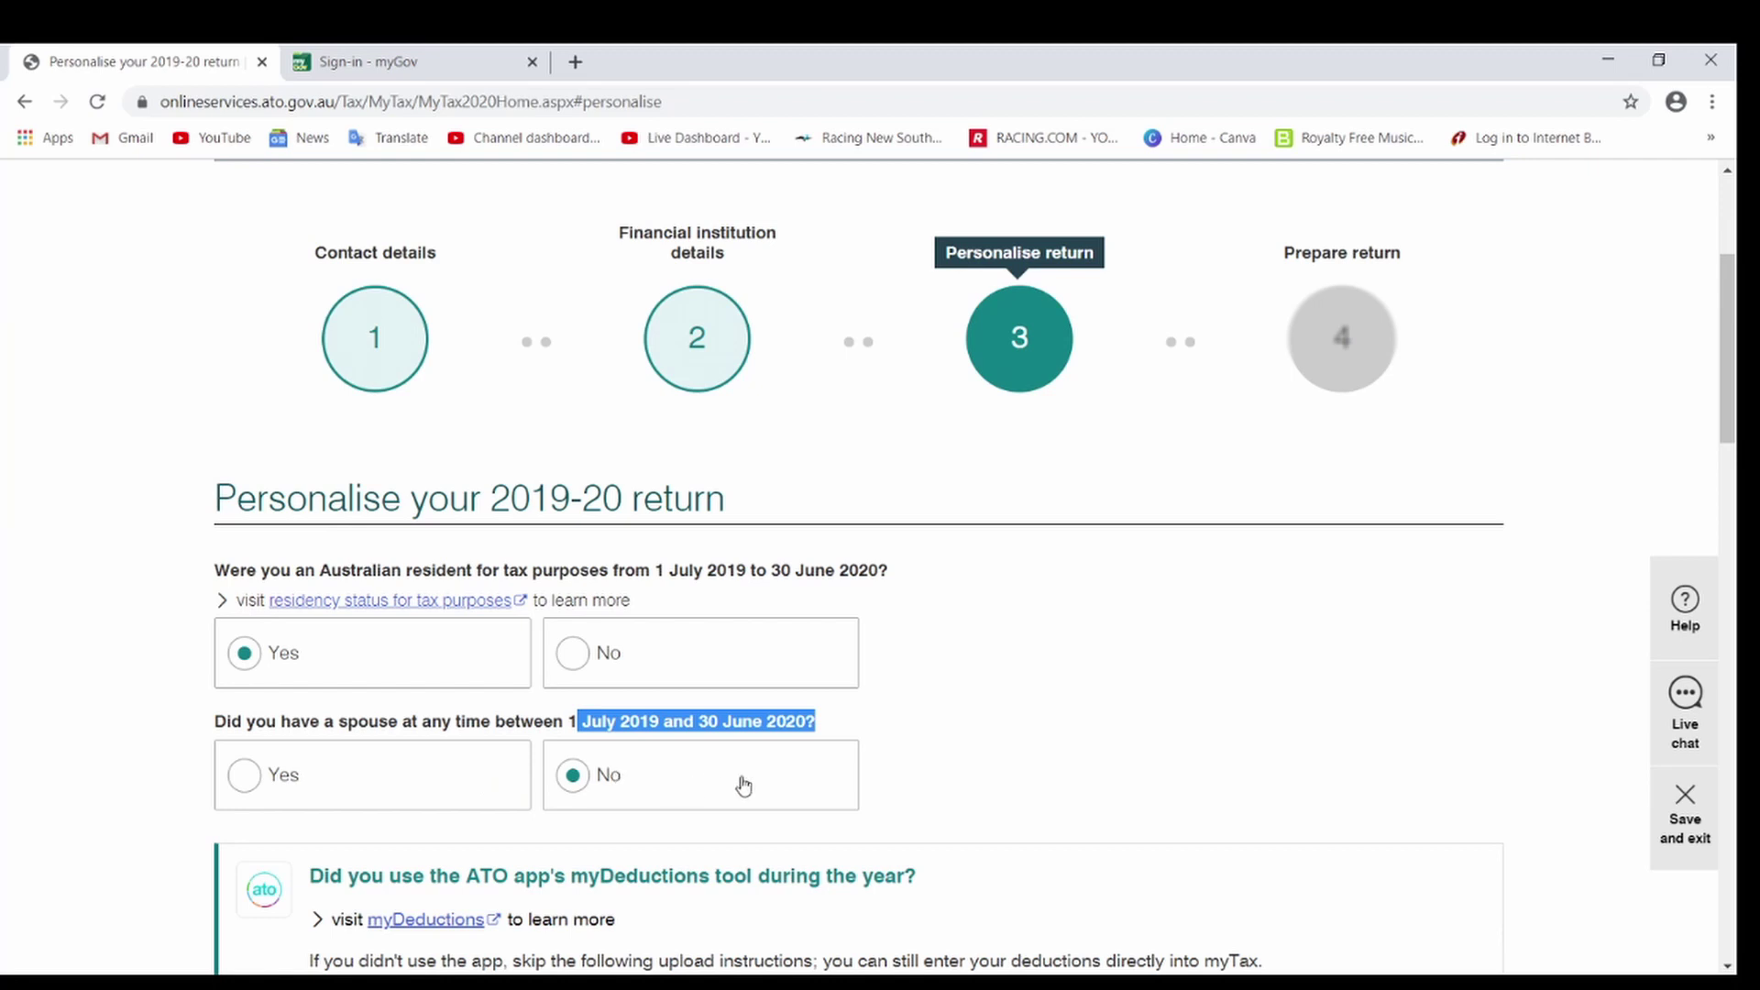
scroll(744, 779, "down", 1)
Step: Untick Gifts, donations, interest, dividends, leaving only work-related expenses as a deduction
scroll(780, 696, "down", 2)
scroll(779, 696, "down", 2)
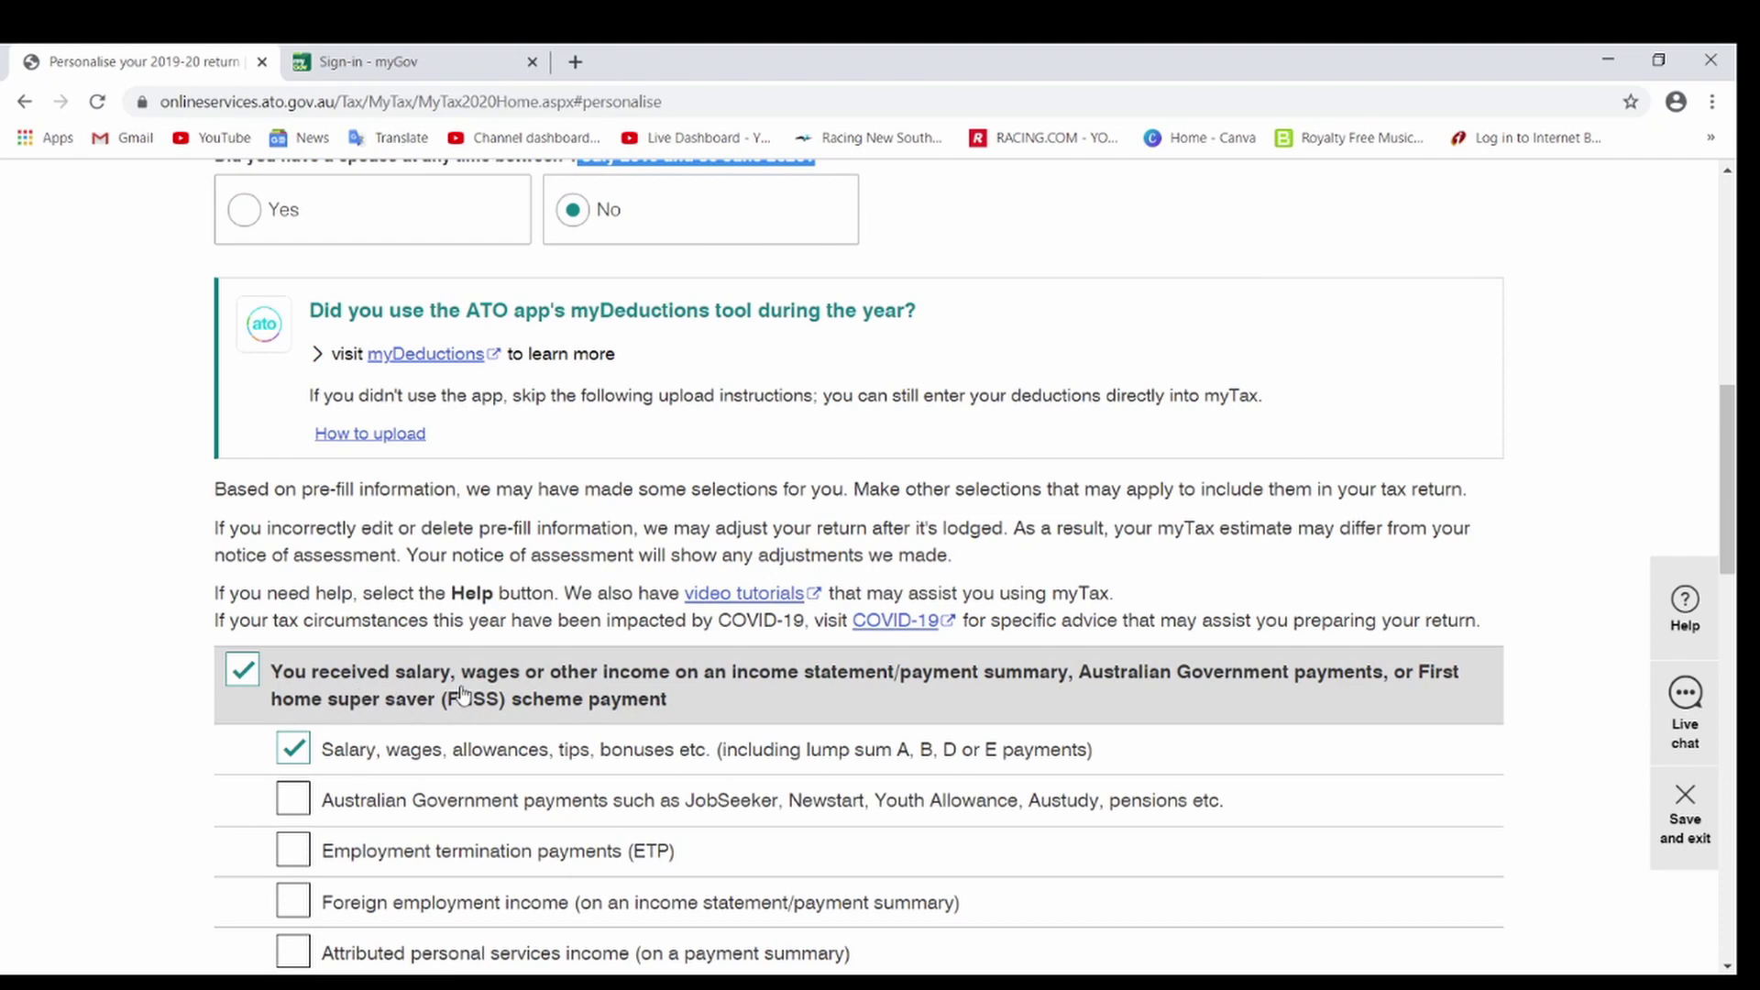
scroll(463, 697, "down", 1)
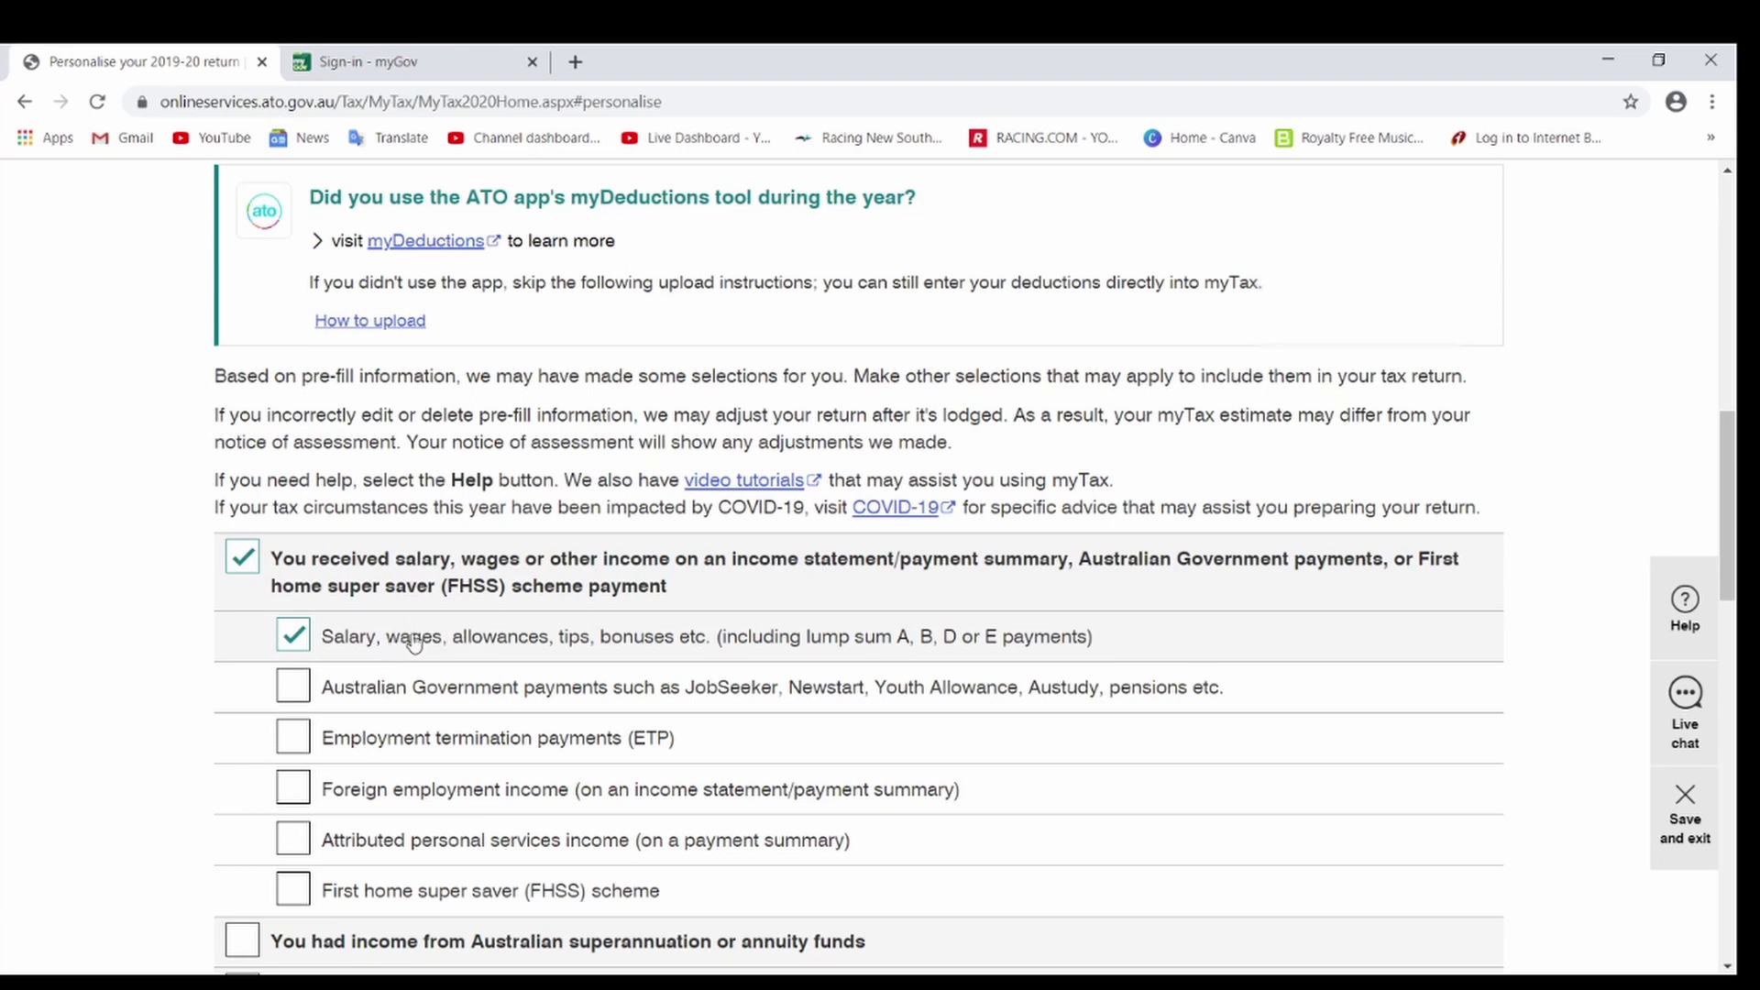
scroll(525, 641, "down", 6)
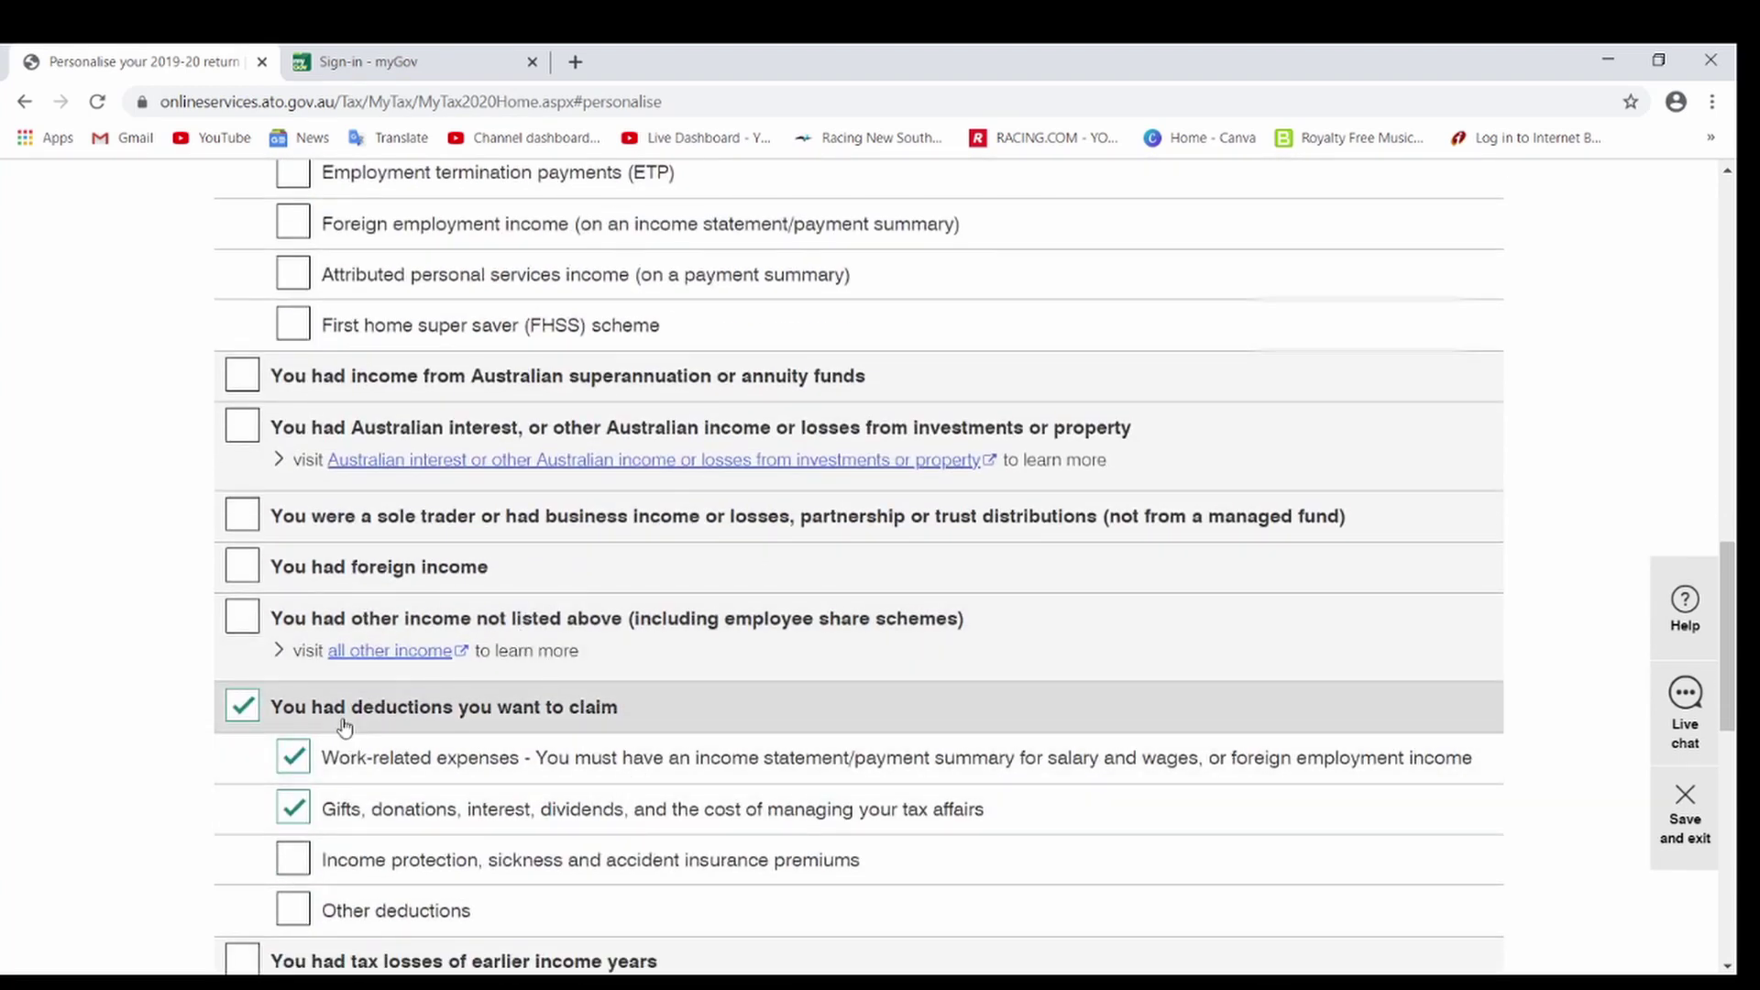
scroll(344, 727, "down", 1)
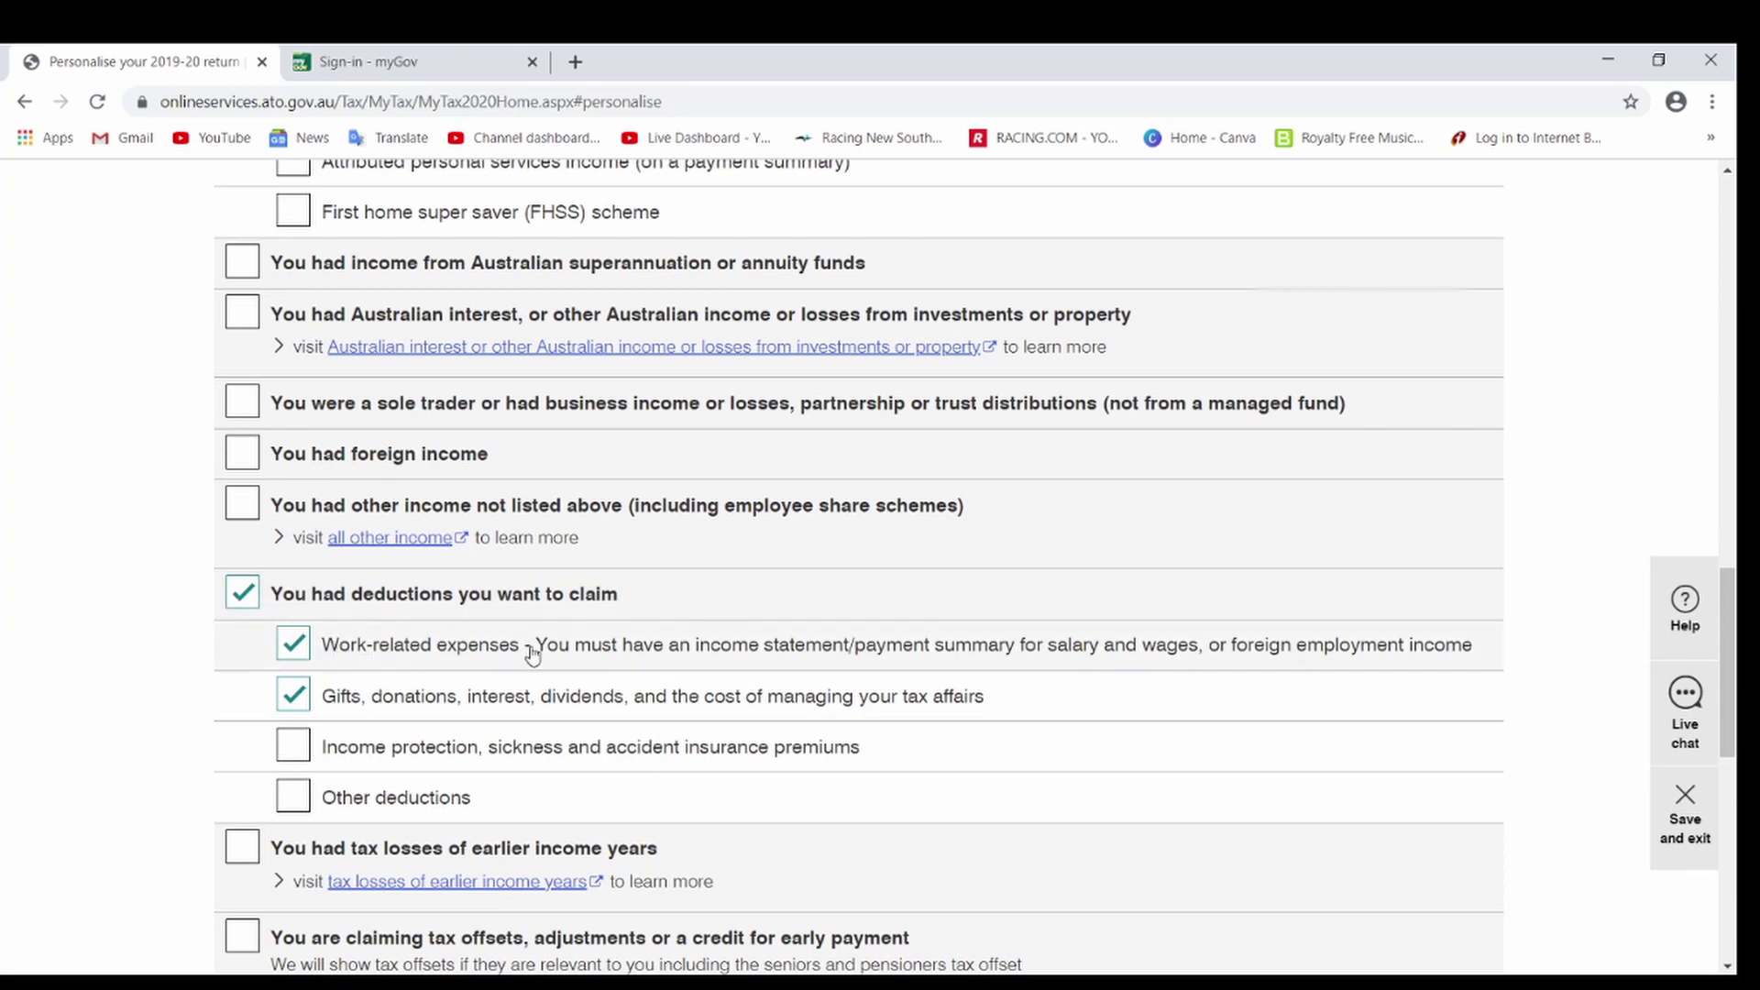
left_click(294, 699)
Step: Keep salary/wages and work-related expenses selected and continue to step 4, Prepare your return
scroll(827, 702, "down", 3)
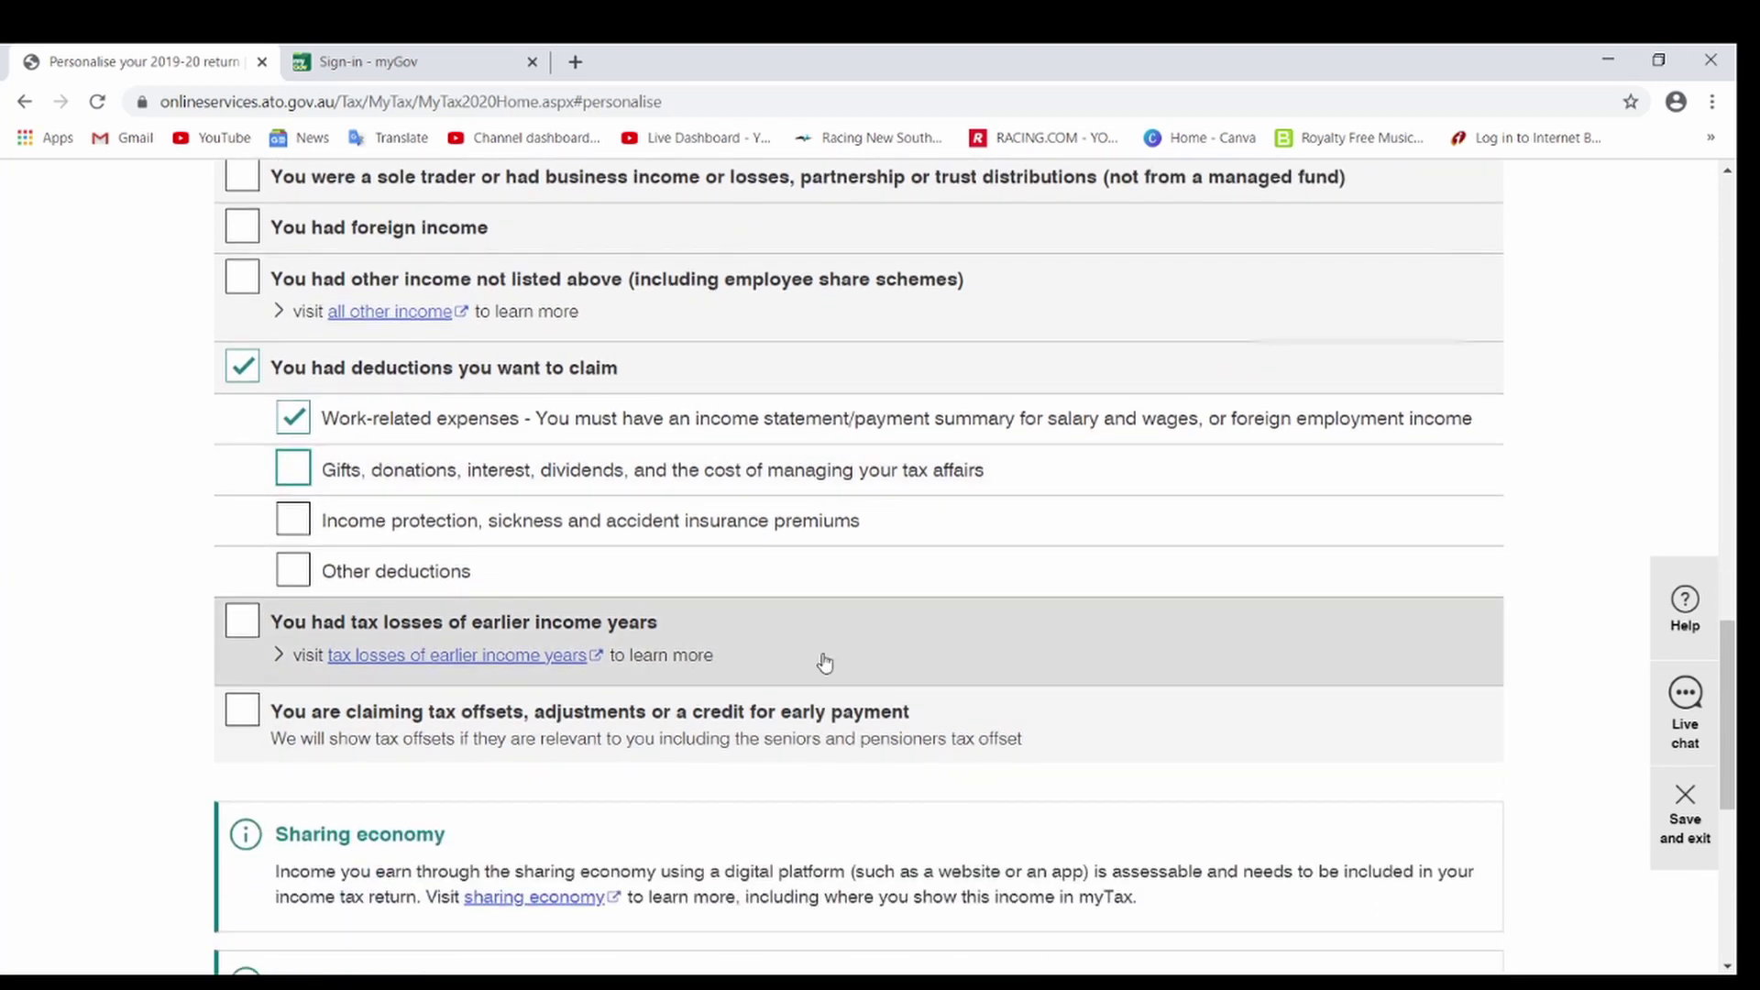
scroll(965, 668, "down", 1)
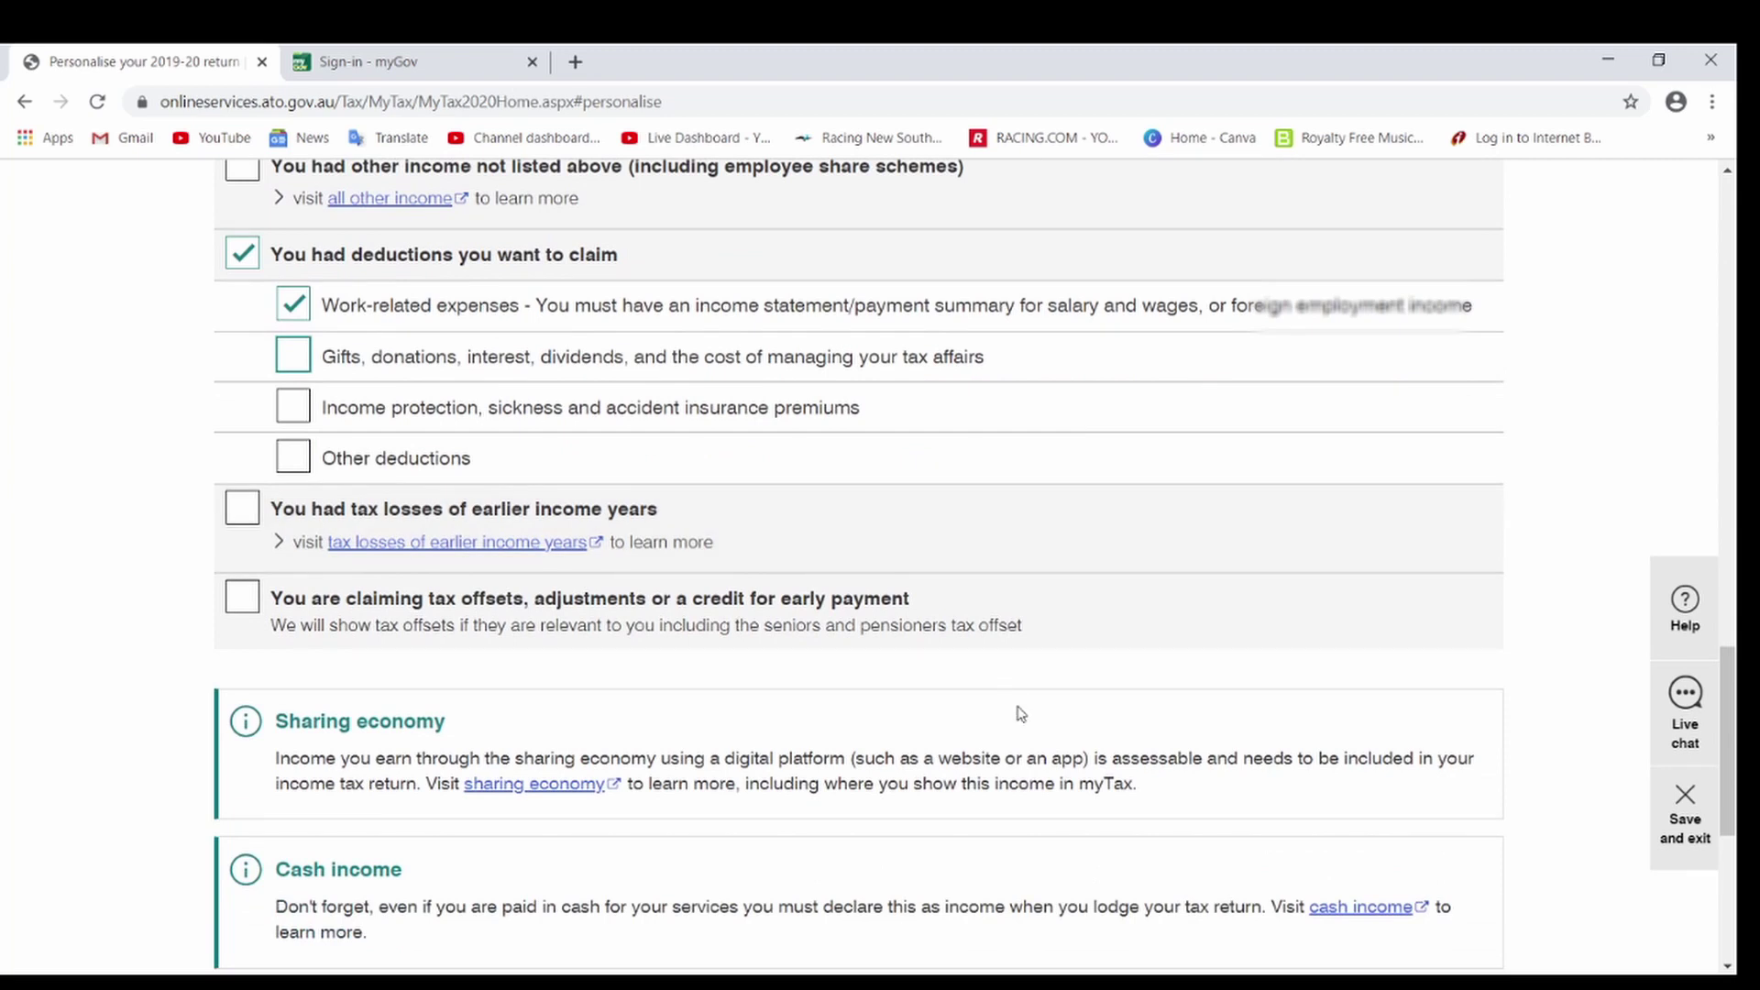
scroll(1024, 714, "down", 2)
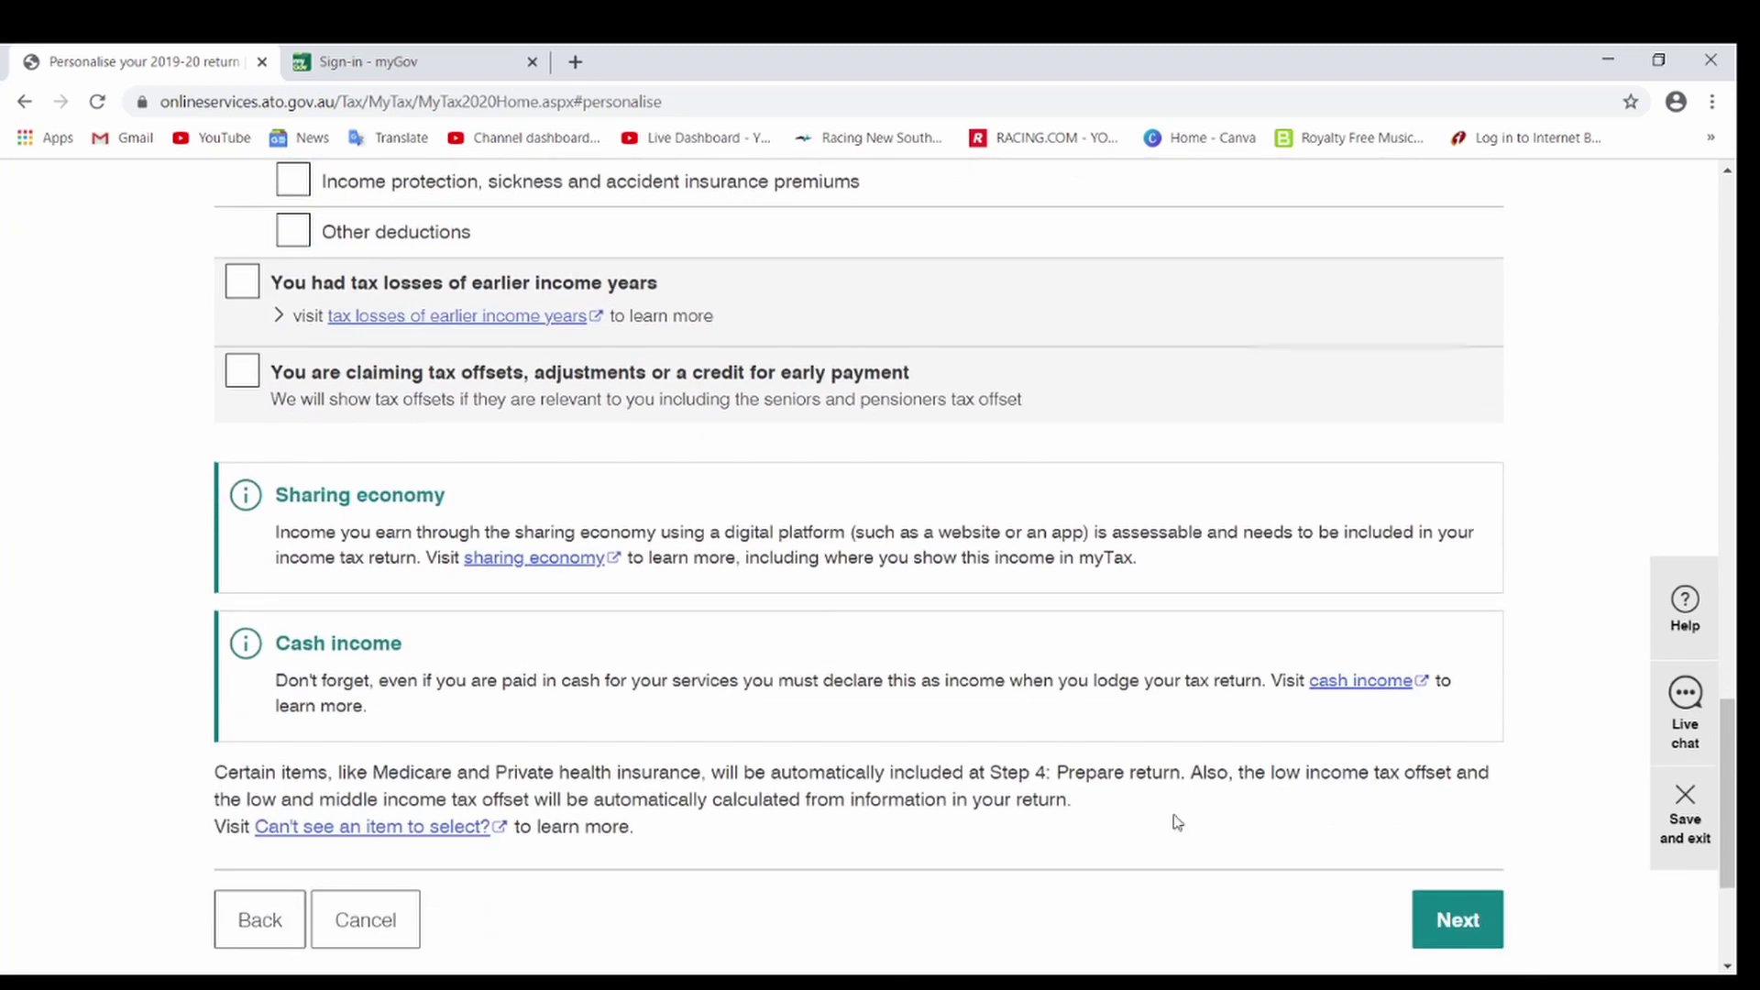
scroll(1162, 867, "up", 1)
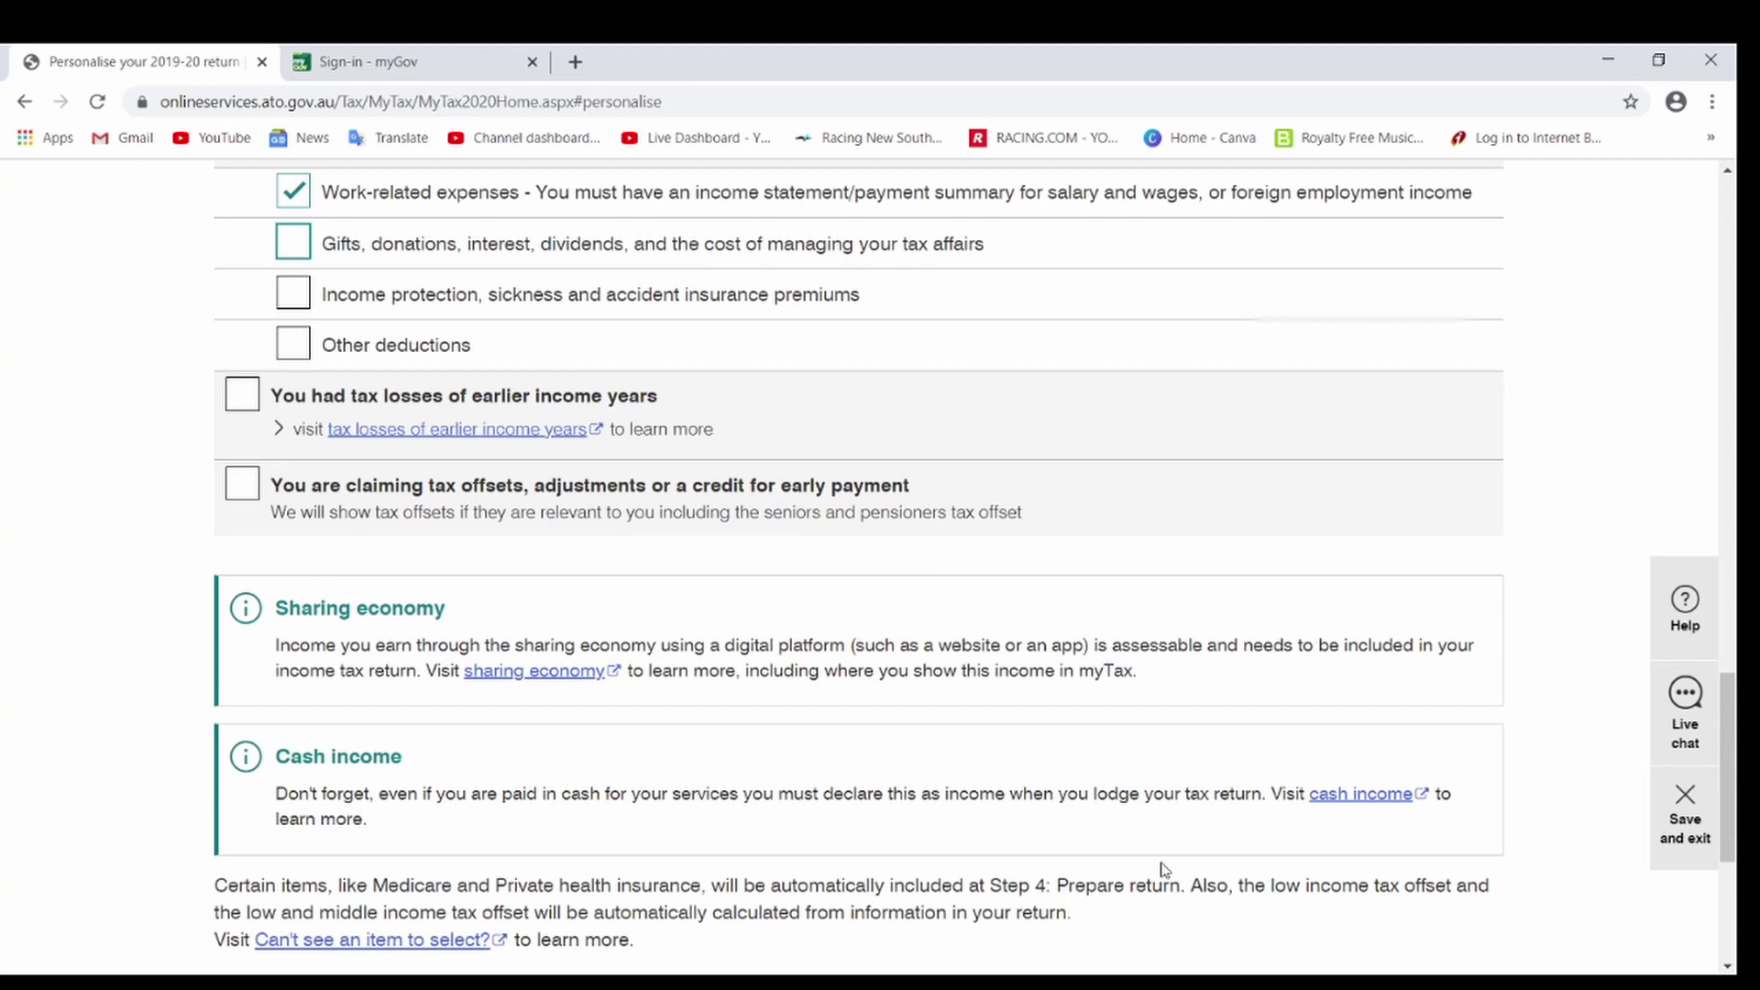
scroll(1164, 869, "up", 2)
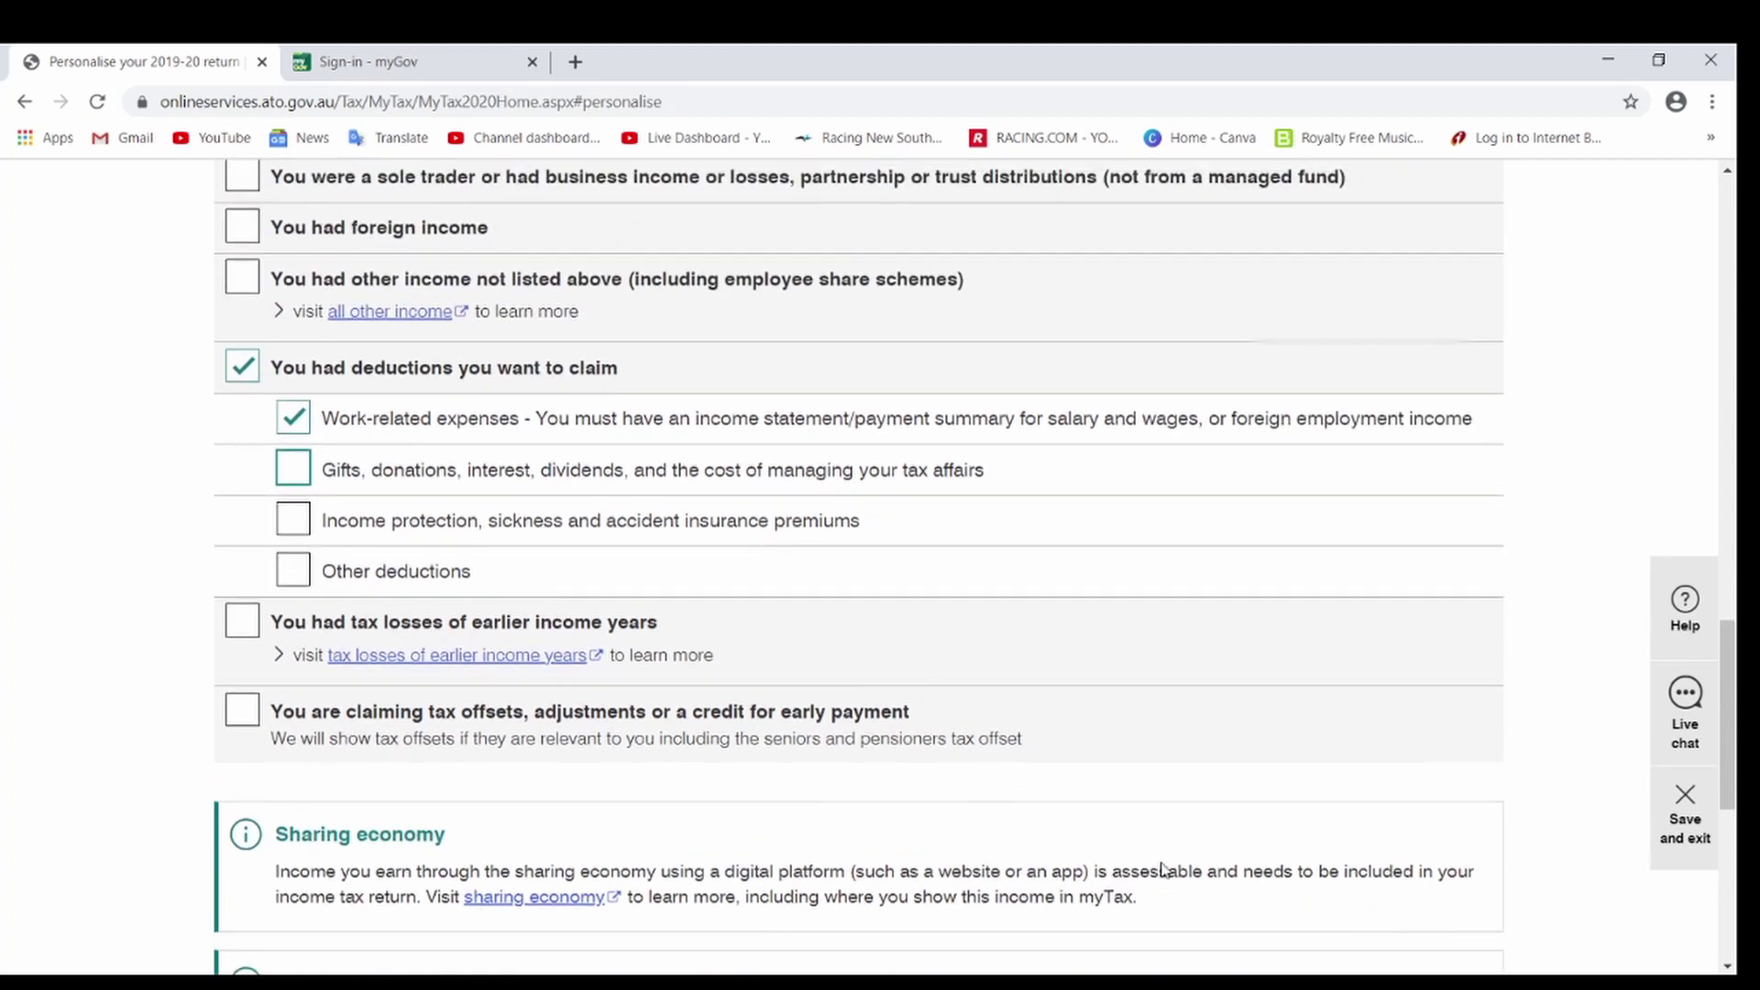
scroll(1162, 863, "up", 1)
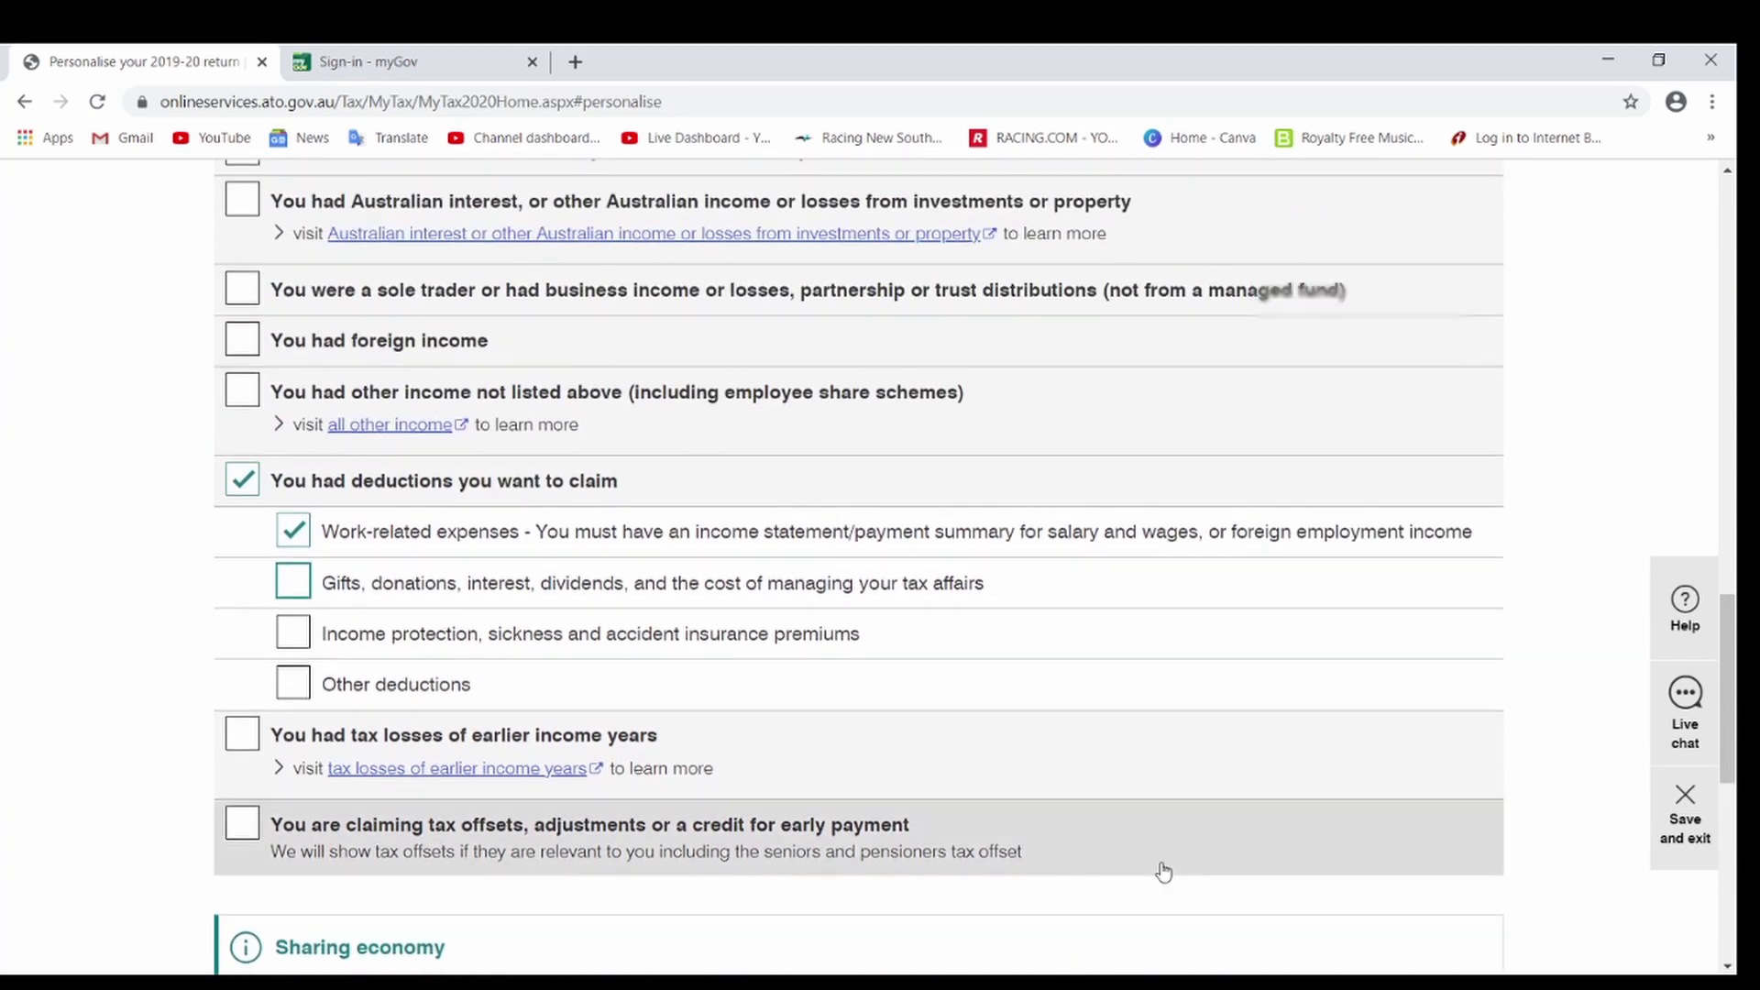
scroll(707, 593, "up", 1)
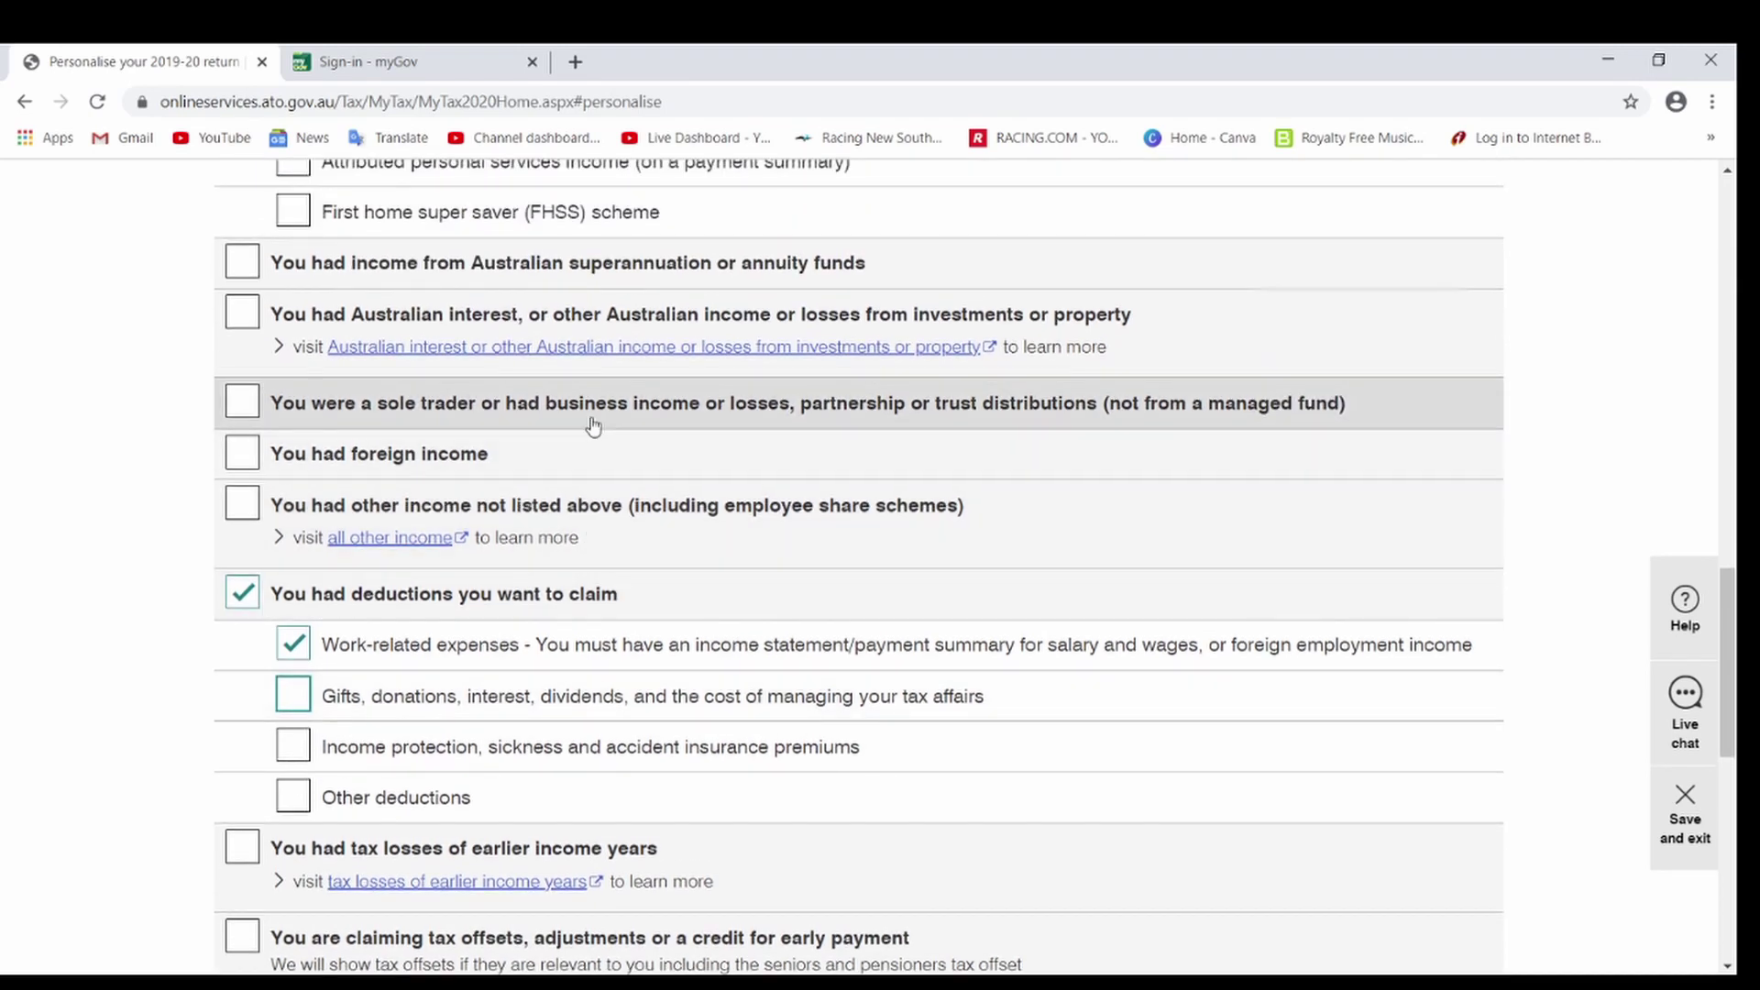
scroll(604, 416, "up", 2)
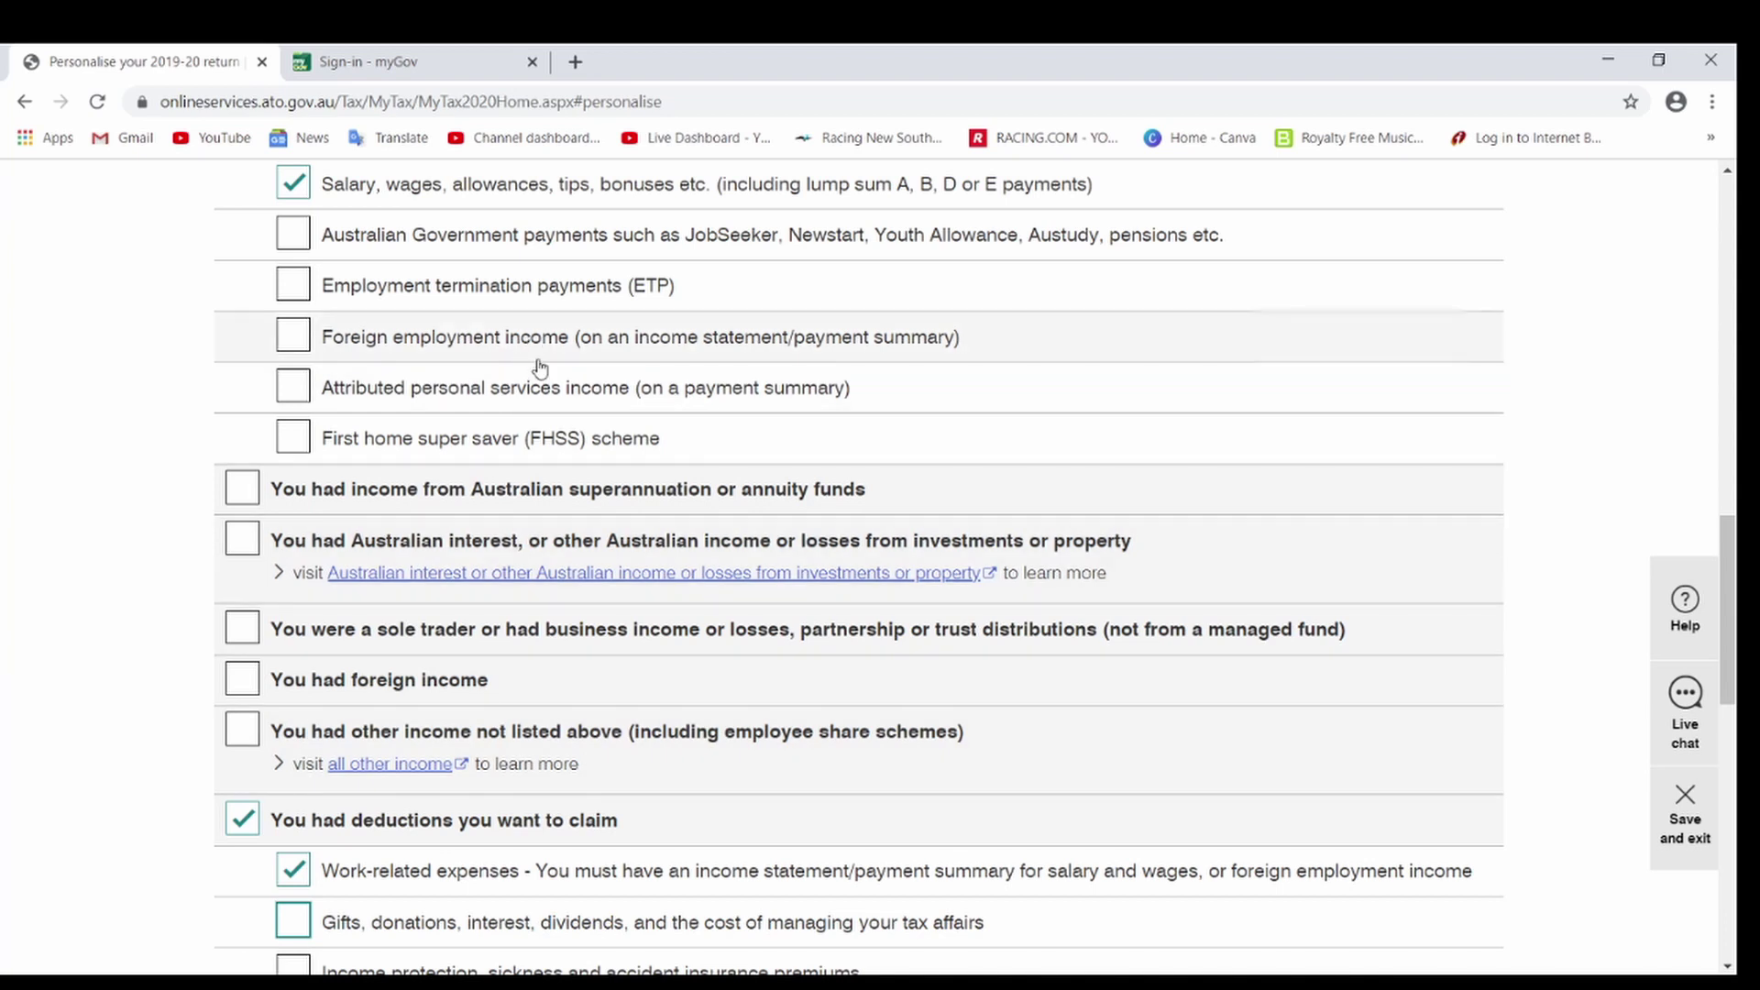
scroll(622, 559, "up", 1)
scroll(620, 561, "up", 1)
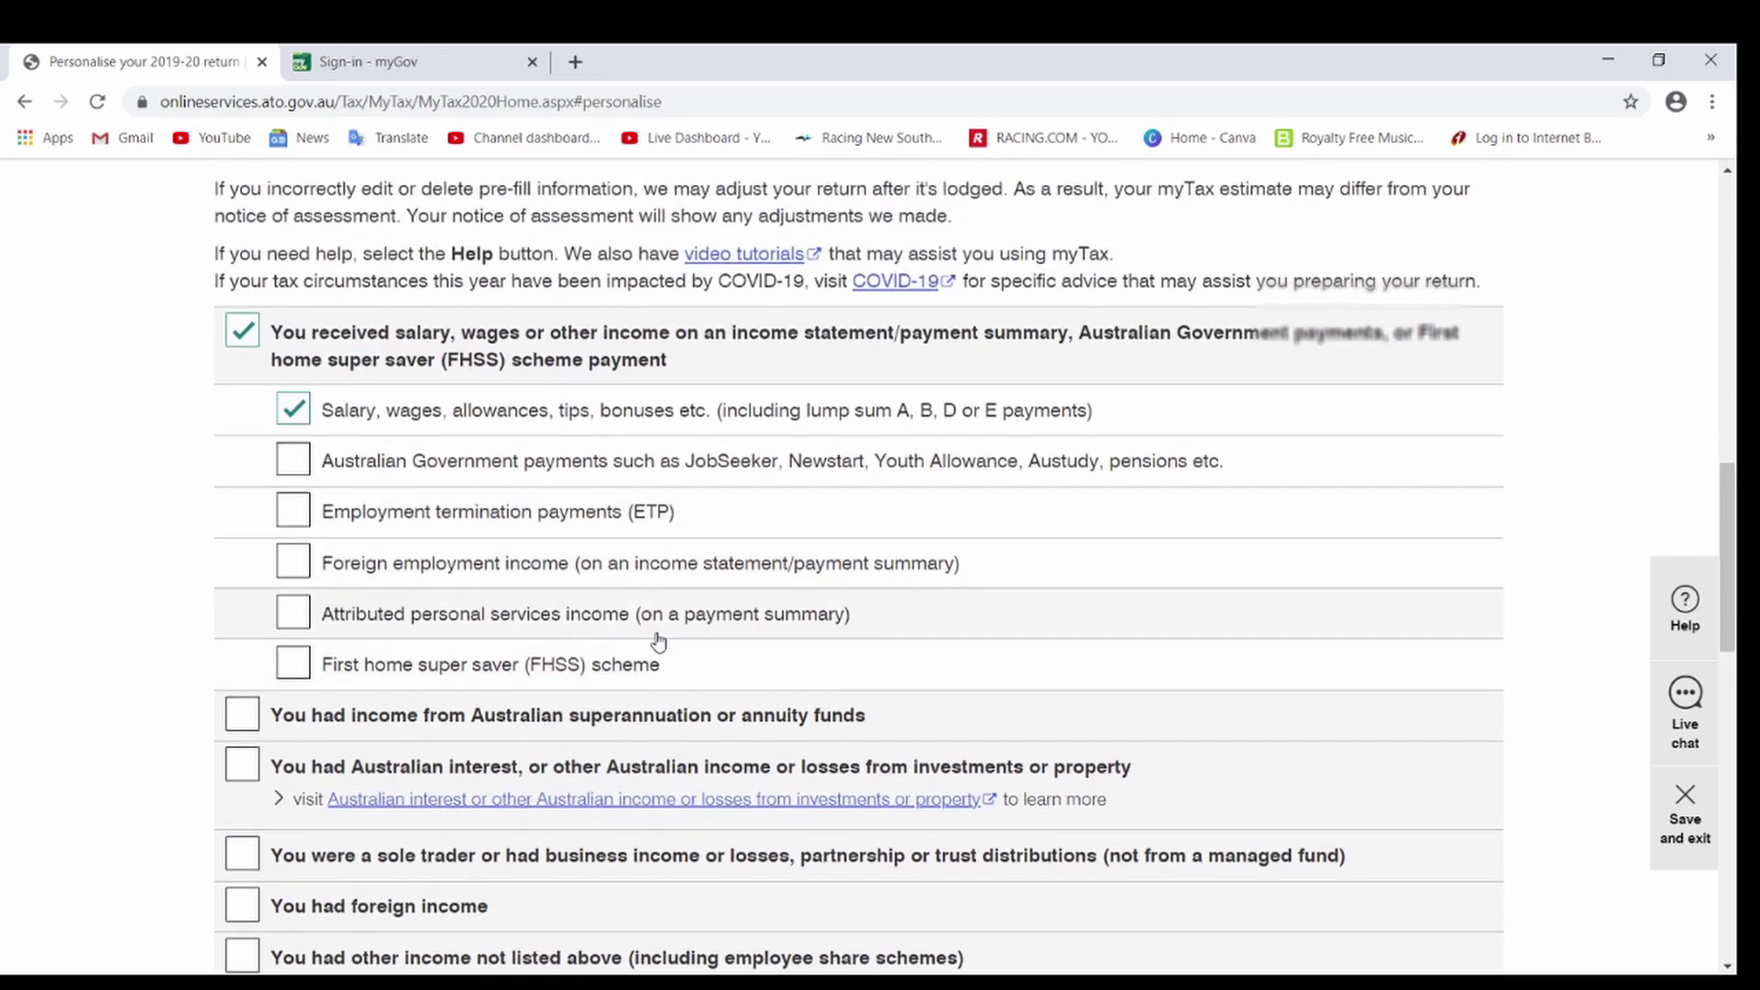
scroll(656, 641, "up", 1)
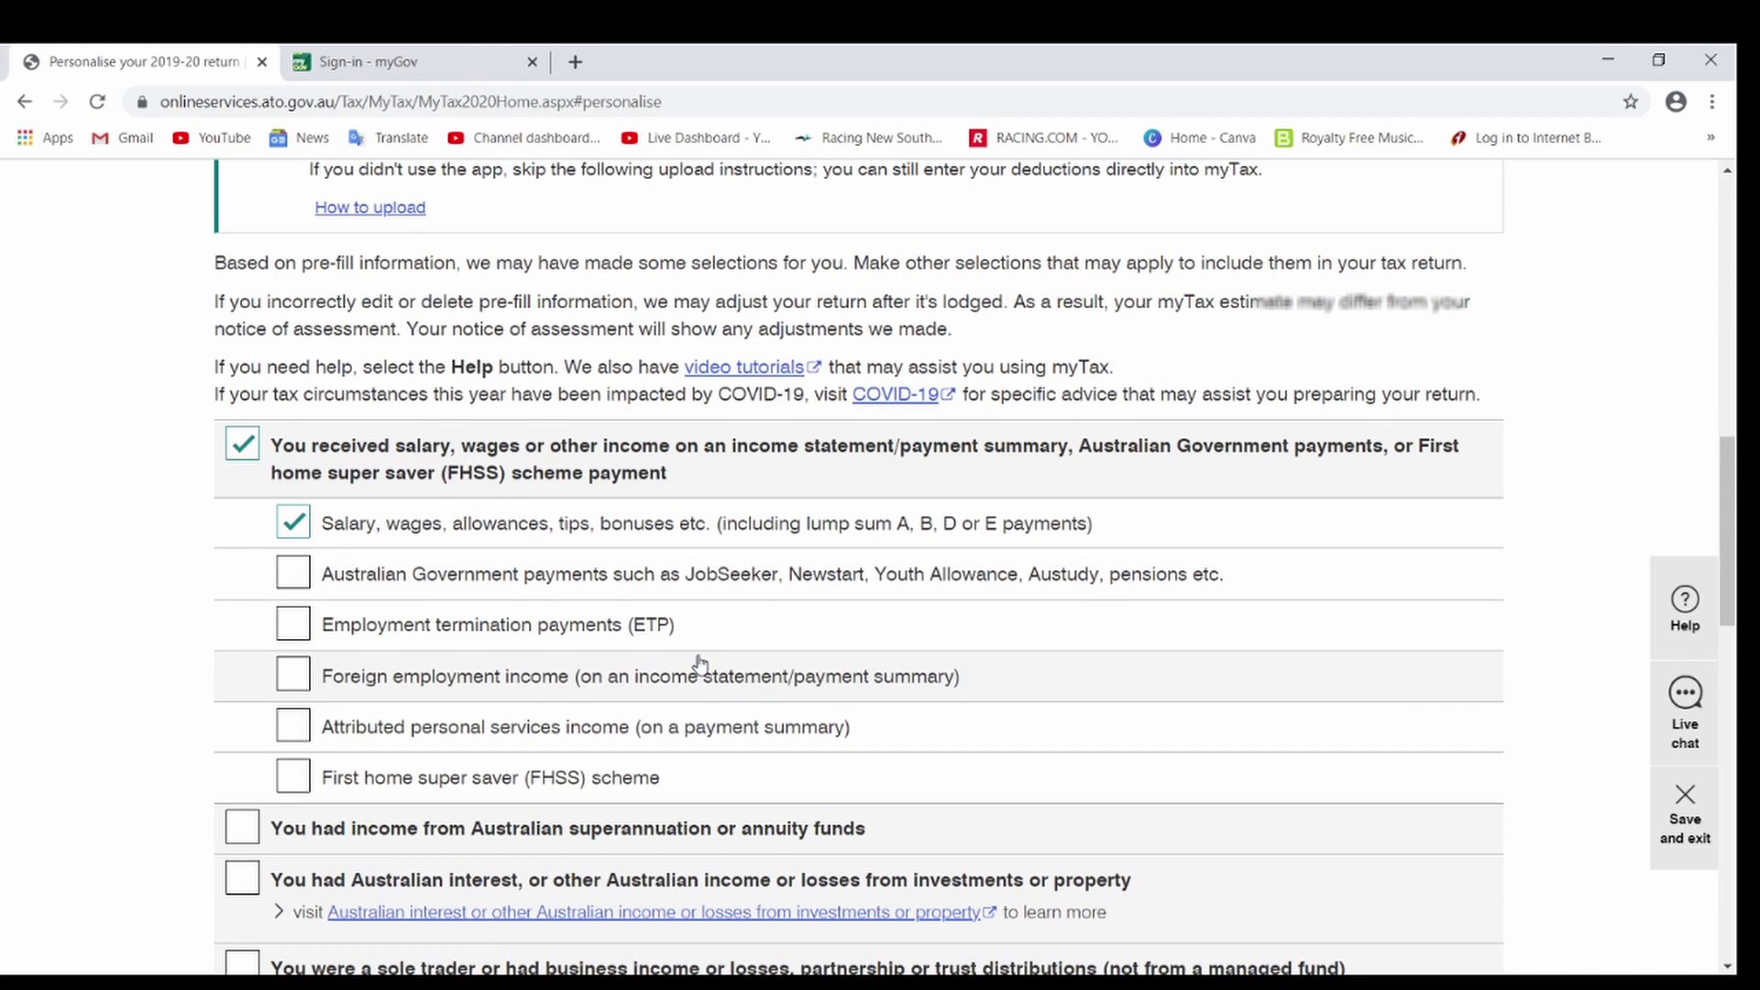
scroll(700, 661, "down", 1)
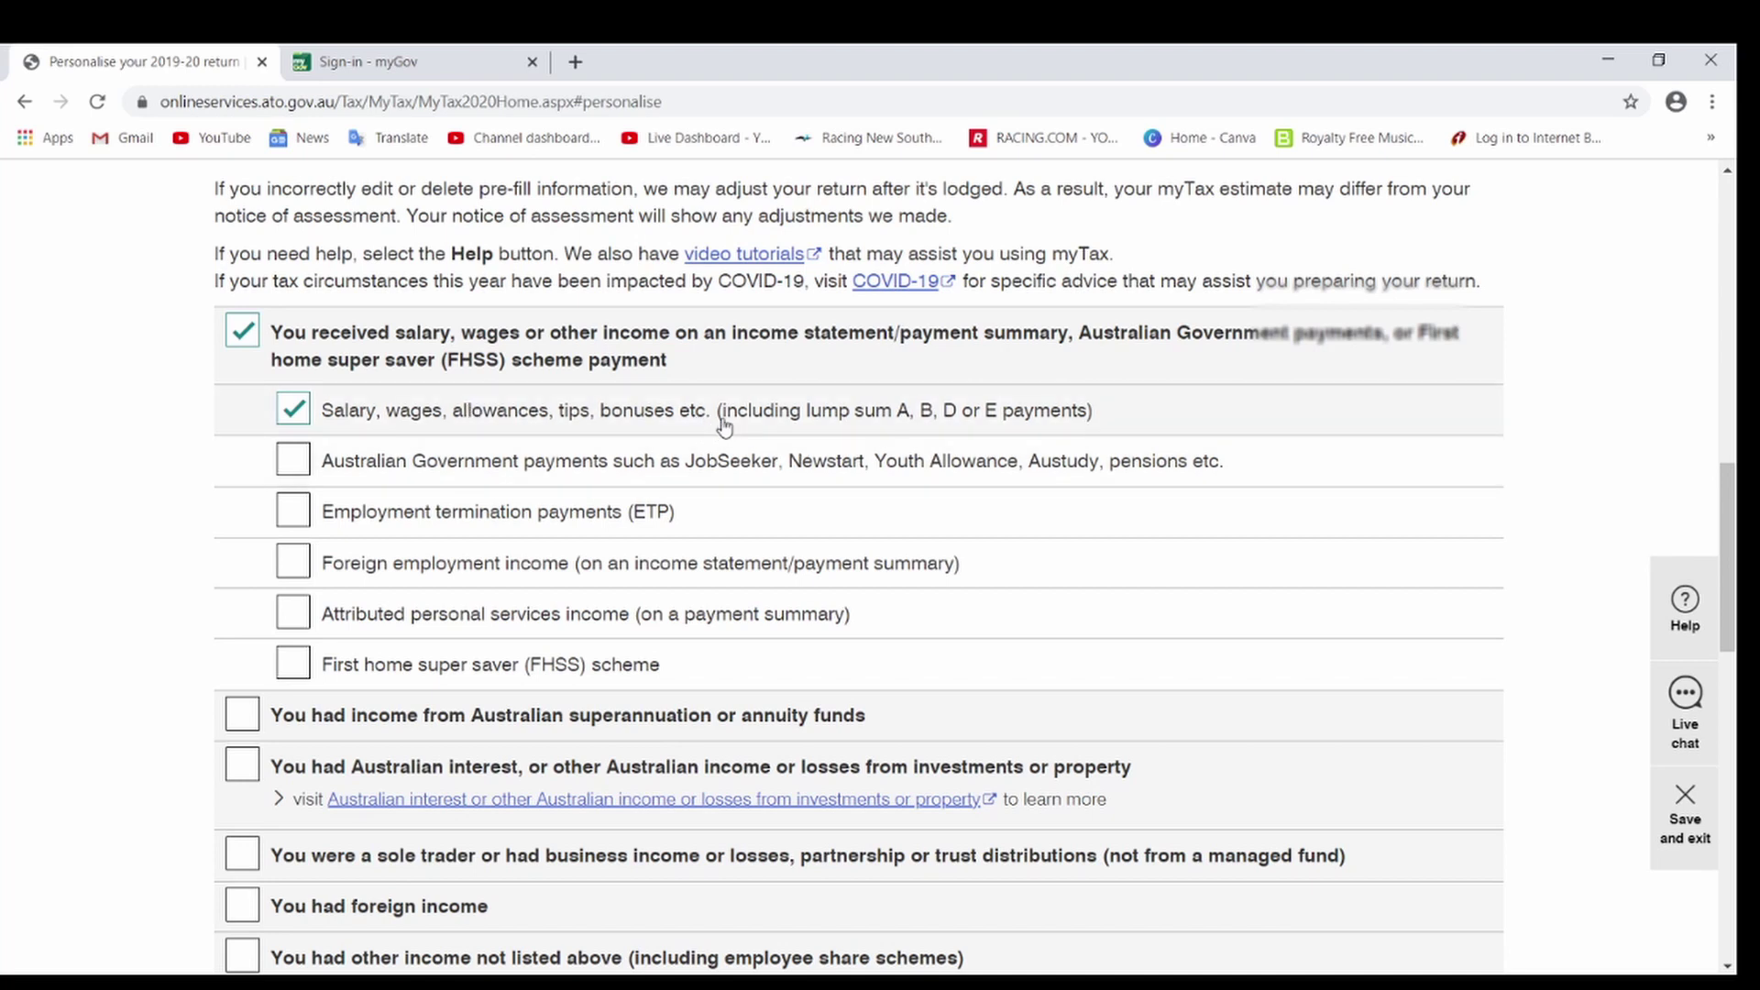
scroll(722, 426, "down", 1)
scroll(724, 426, "down", 3)
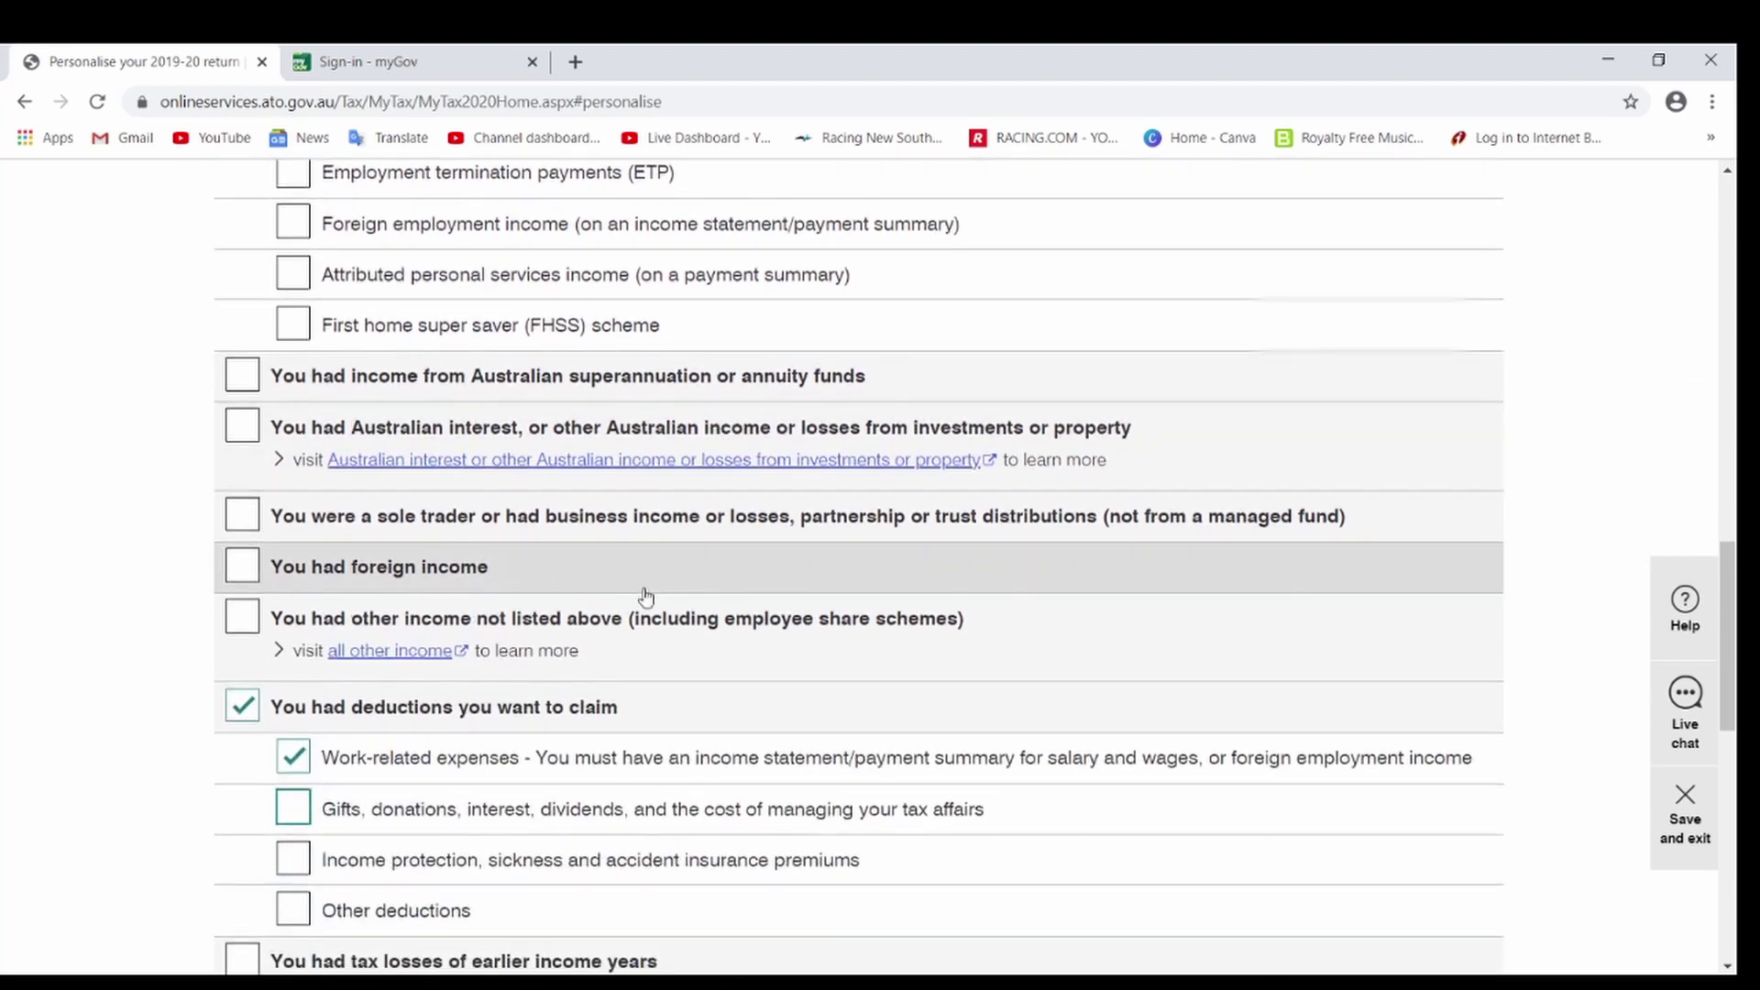
scroll(706, 656, "down", 2)
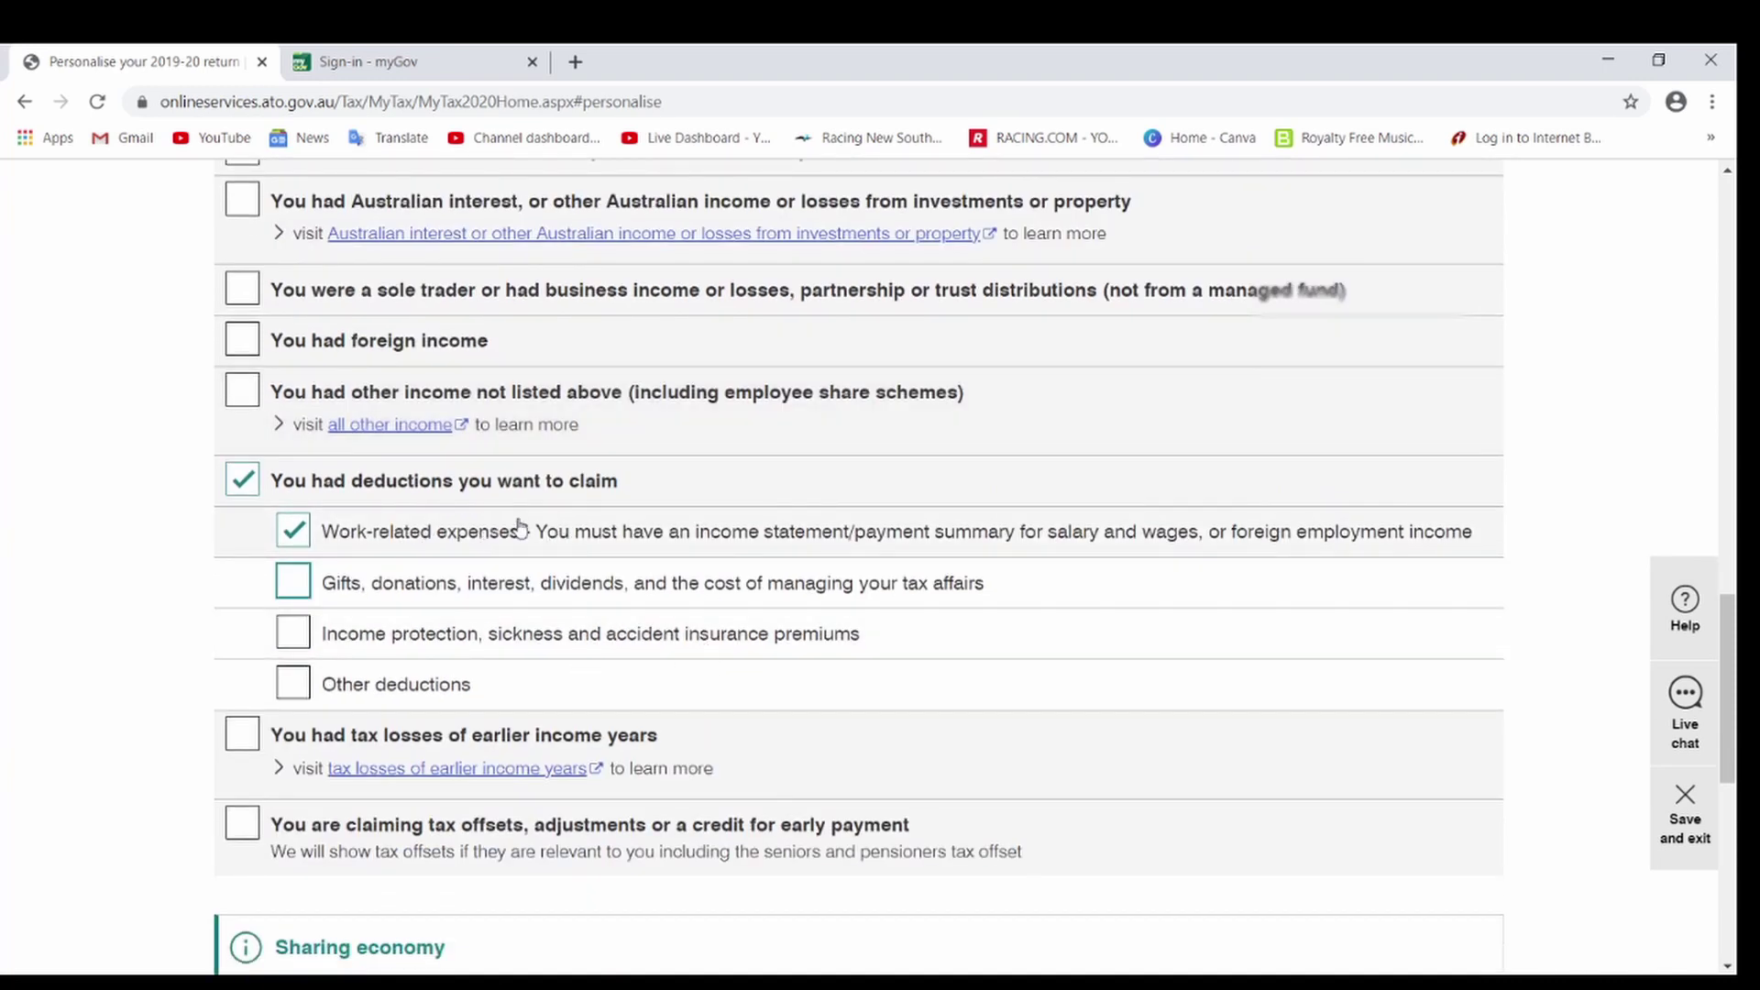
scroll(830, 678, "down", 1)
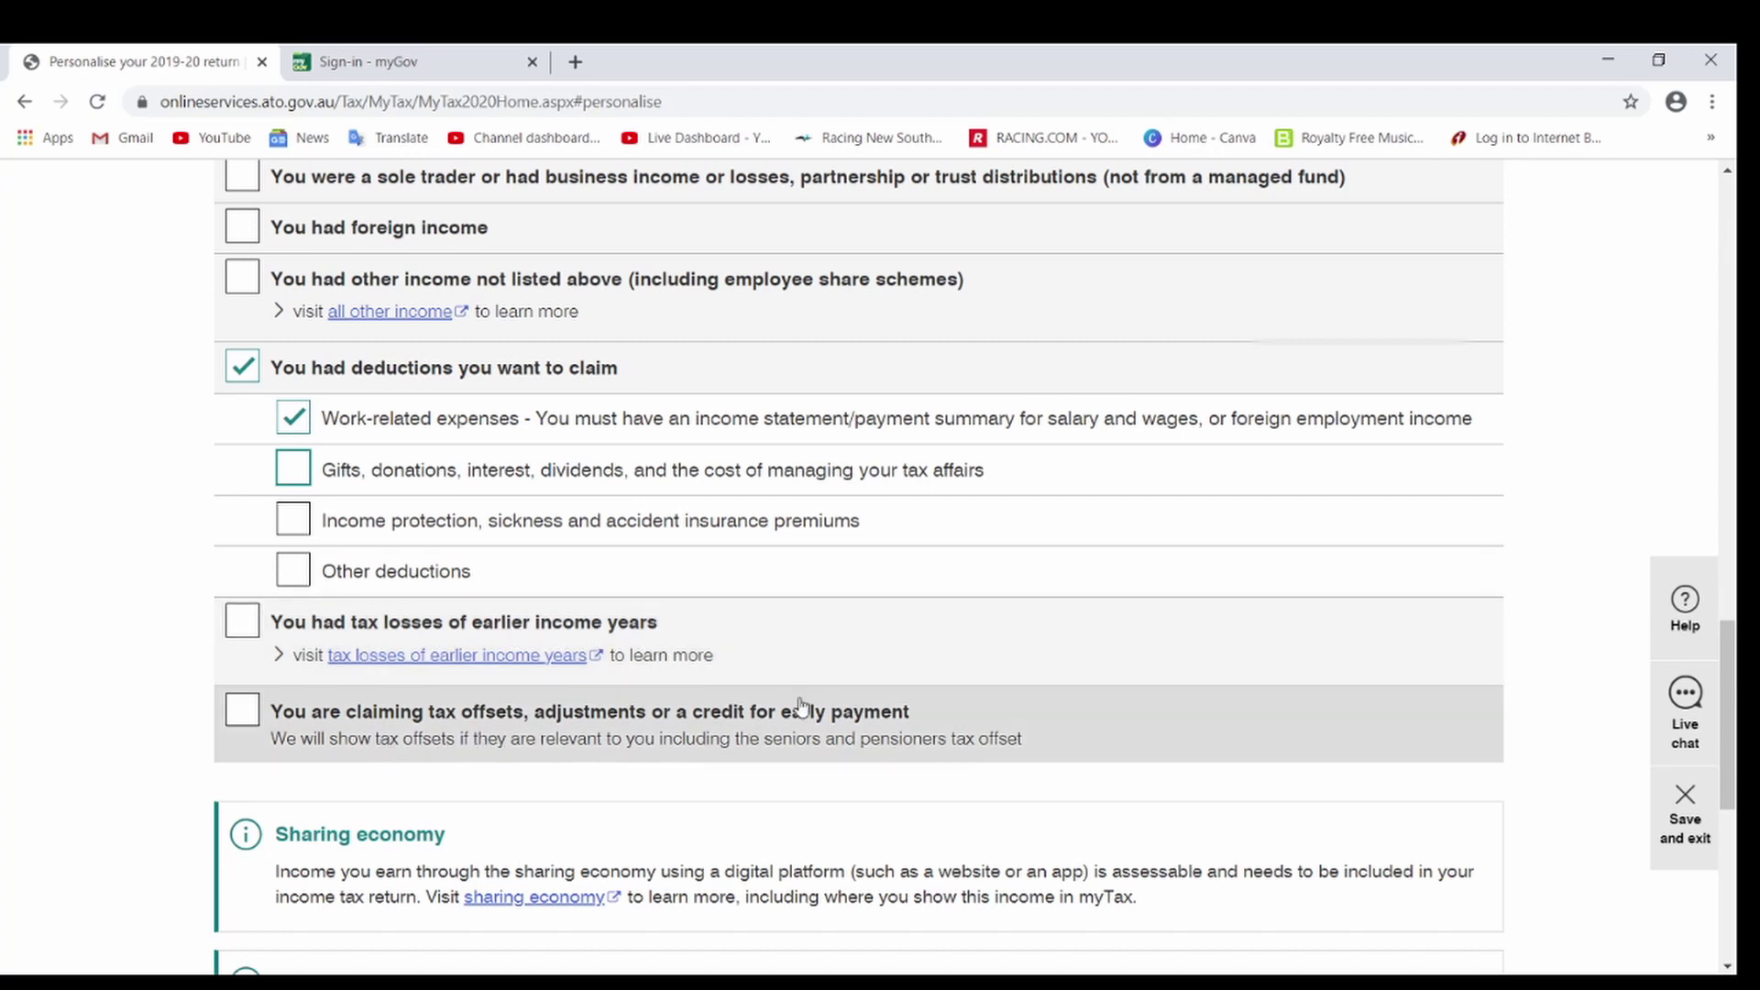
scroll(810, 703, "down", 1)
scroll(810, 703, "down", 4)
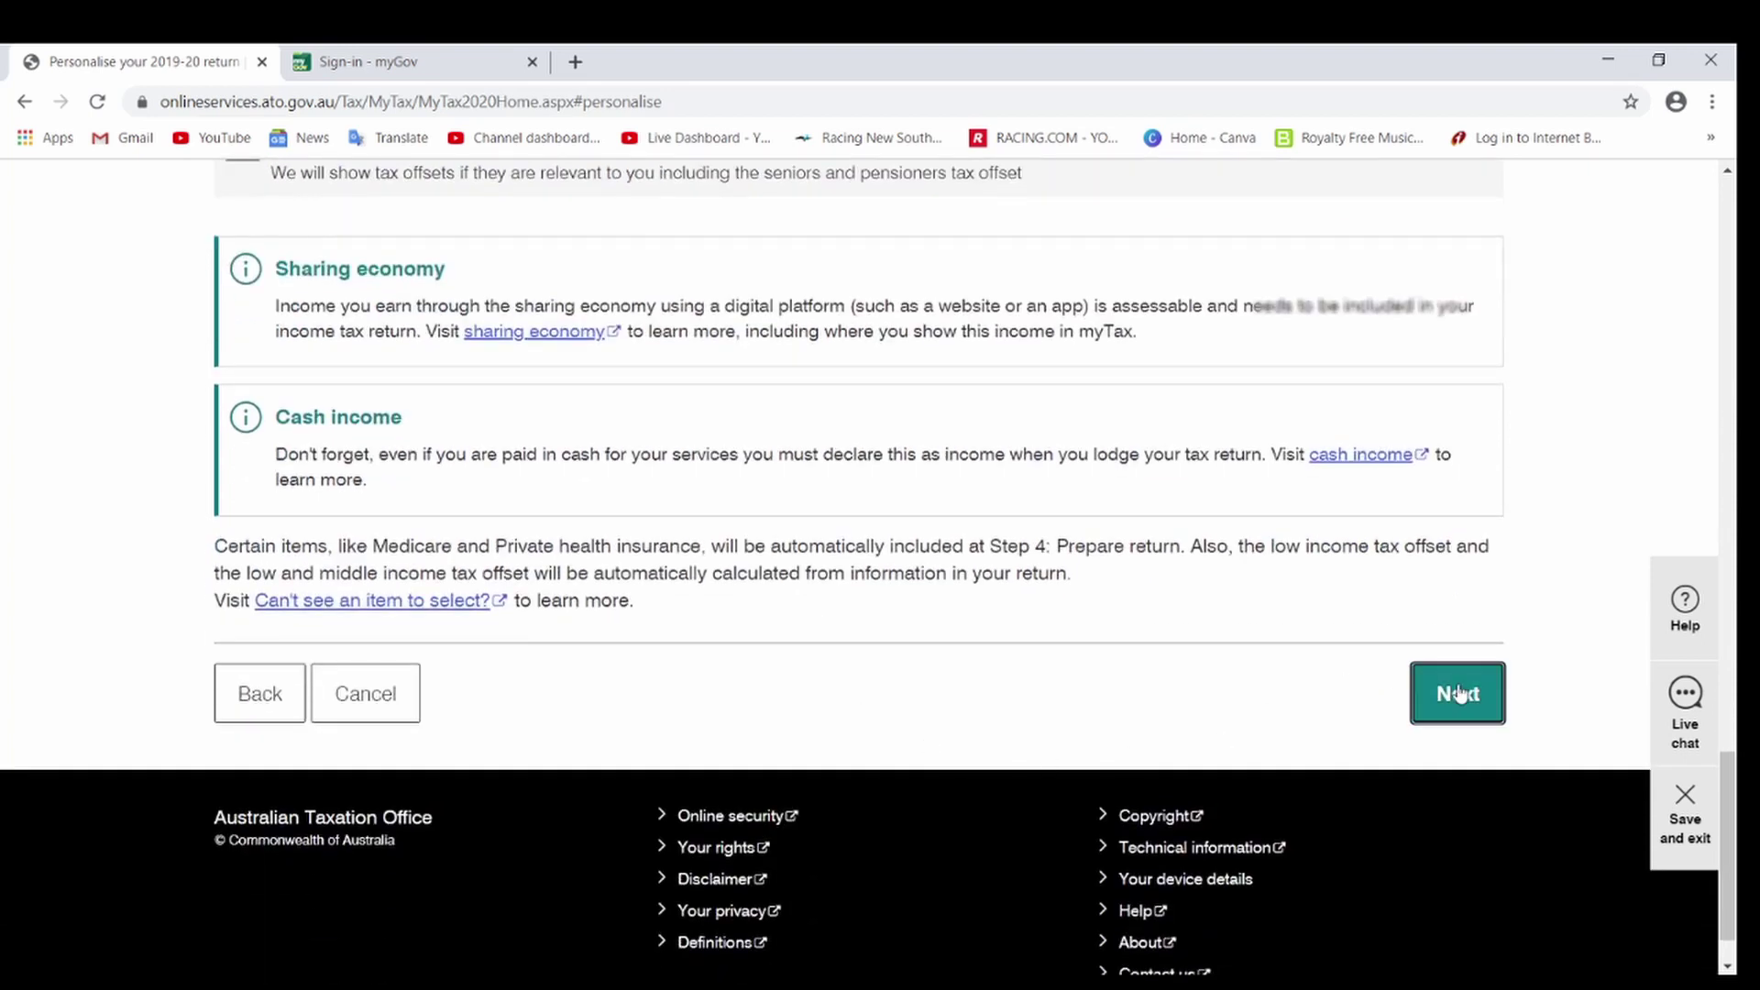
left_click(1457, 694)
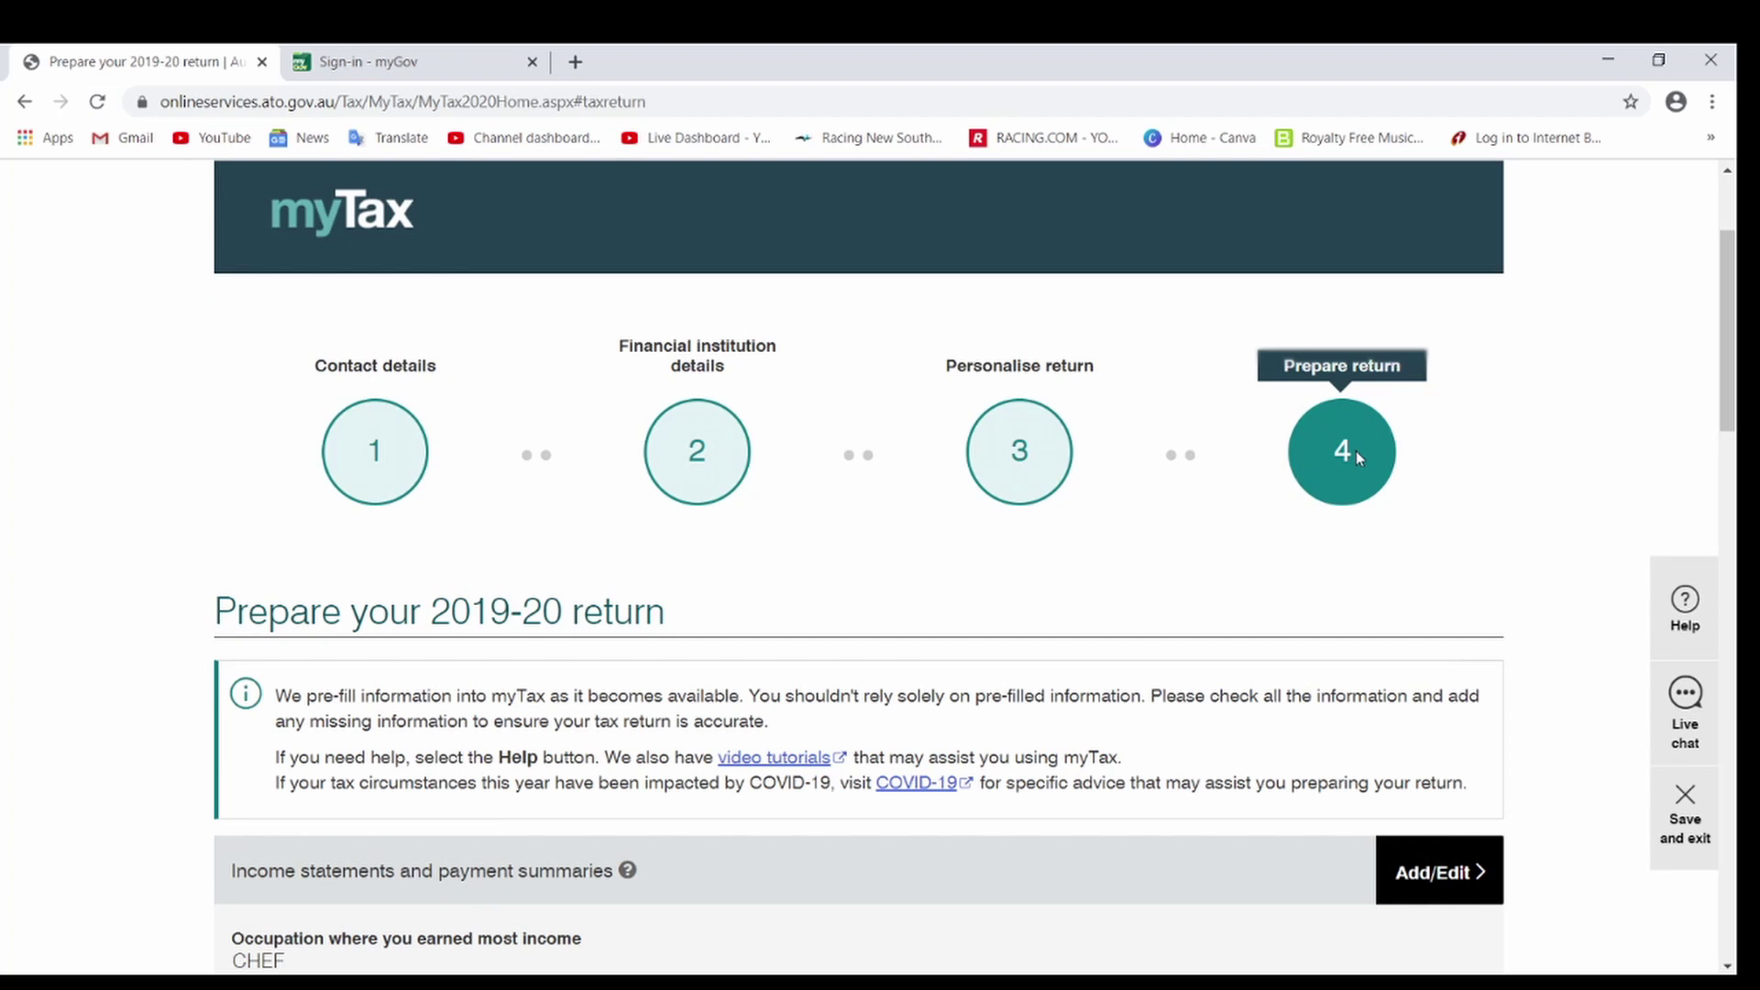
scroll(1217, 627, "down", 4)
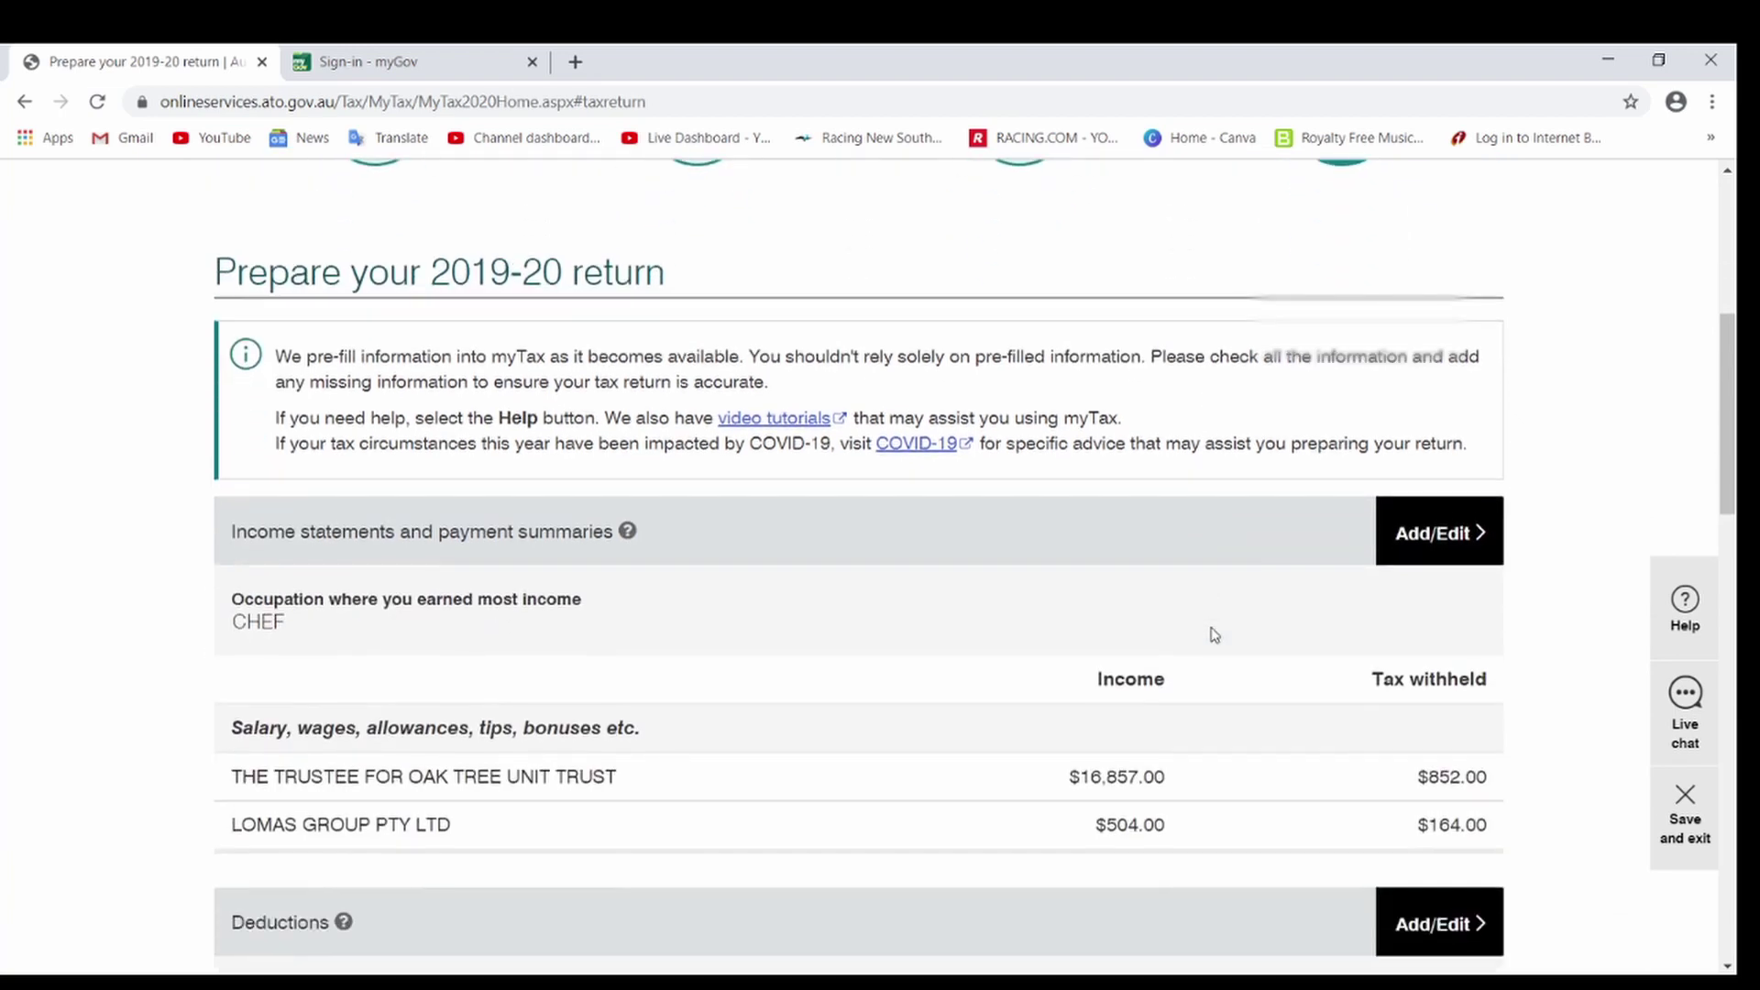
scroll(1214, 634, "down", 1)
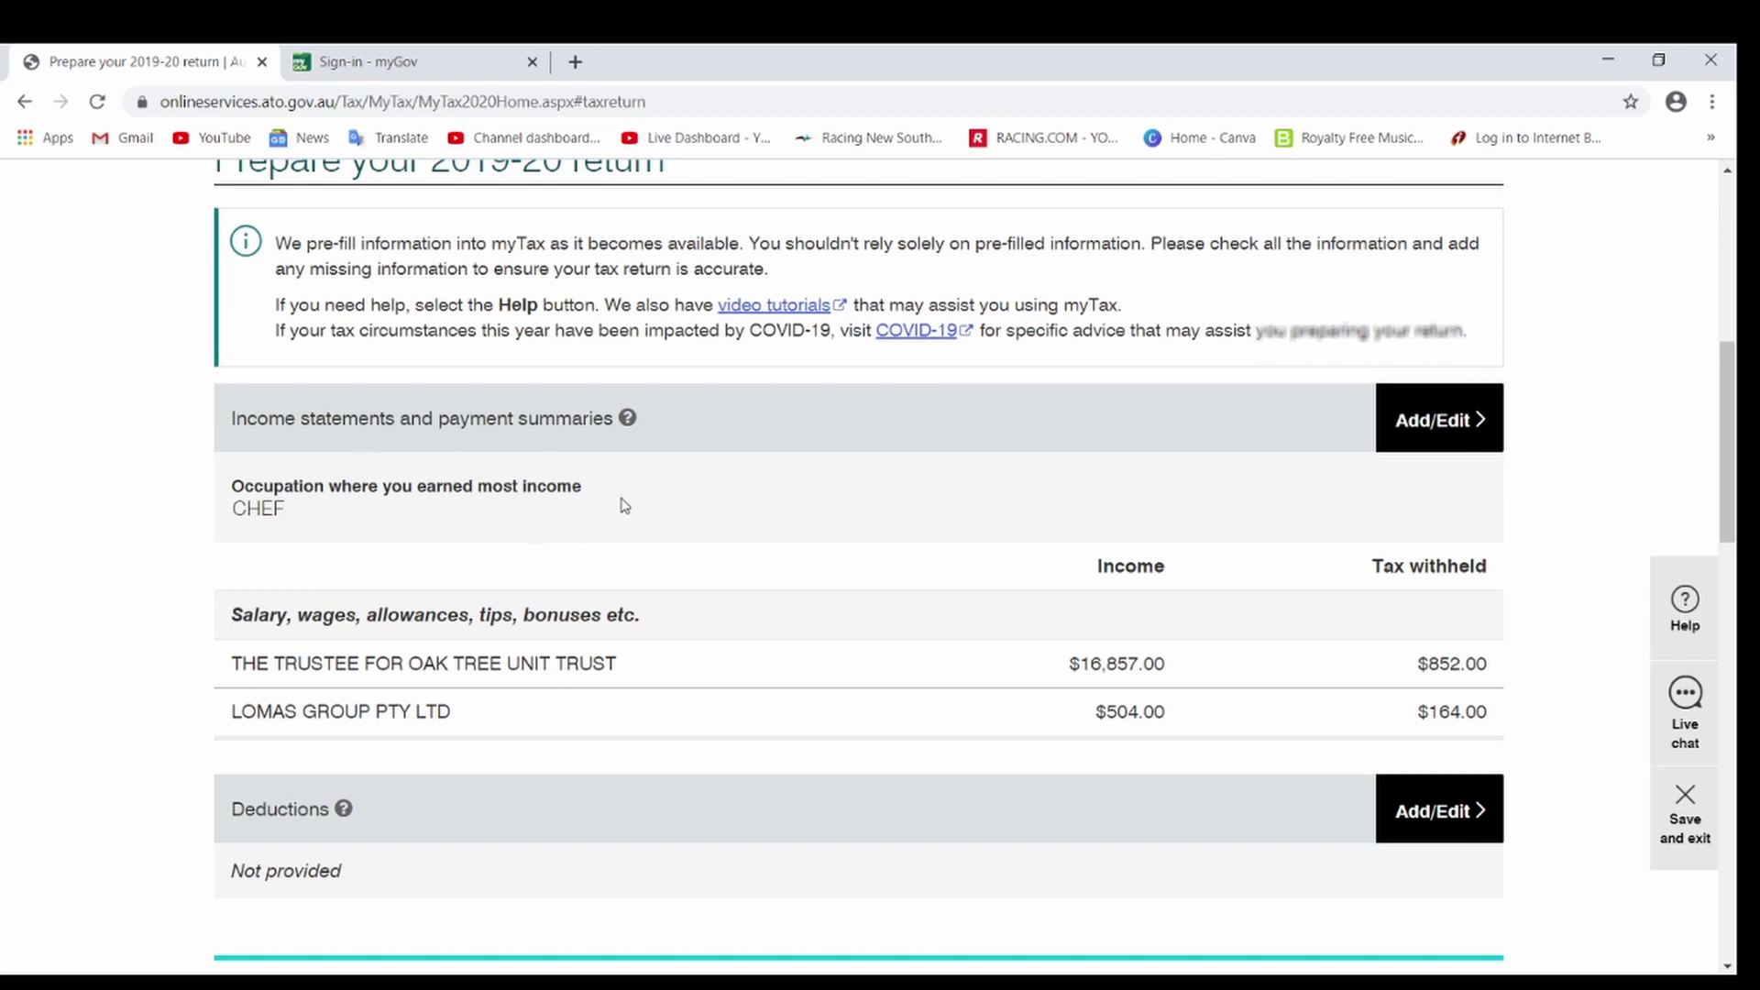
scroll(801, 546, "down", 1)
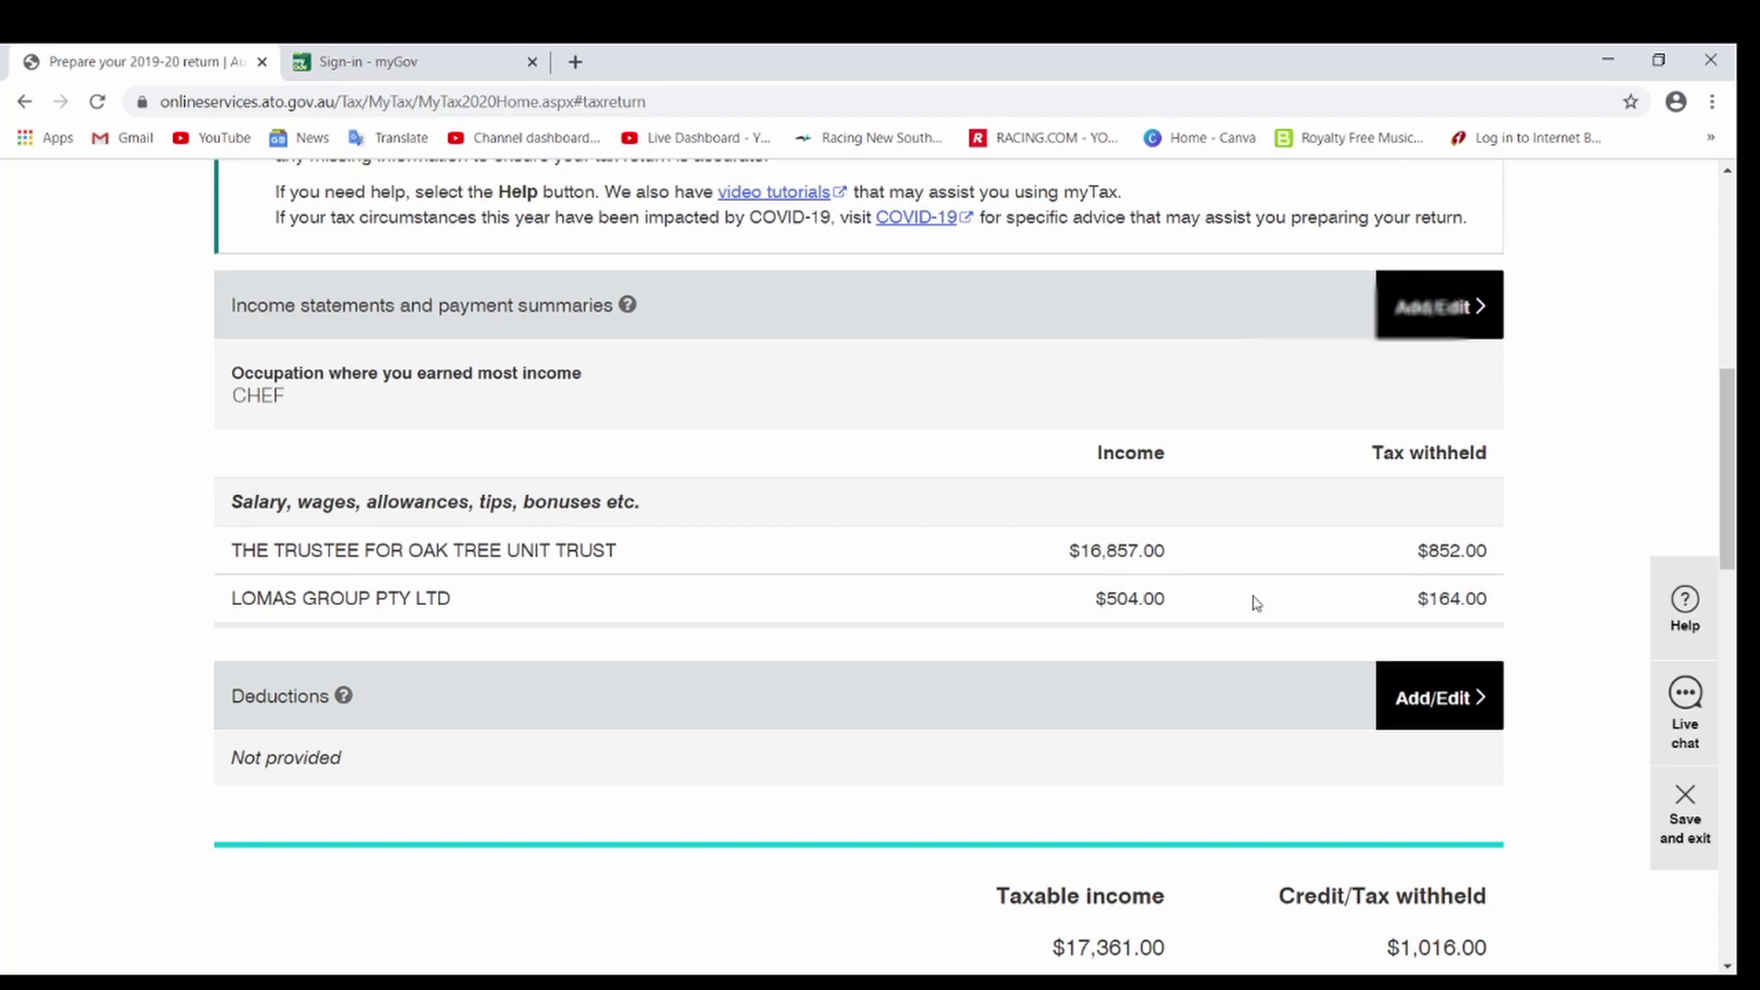
left_click(1416, 311)
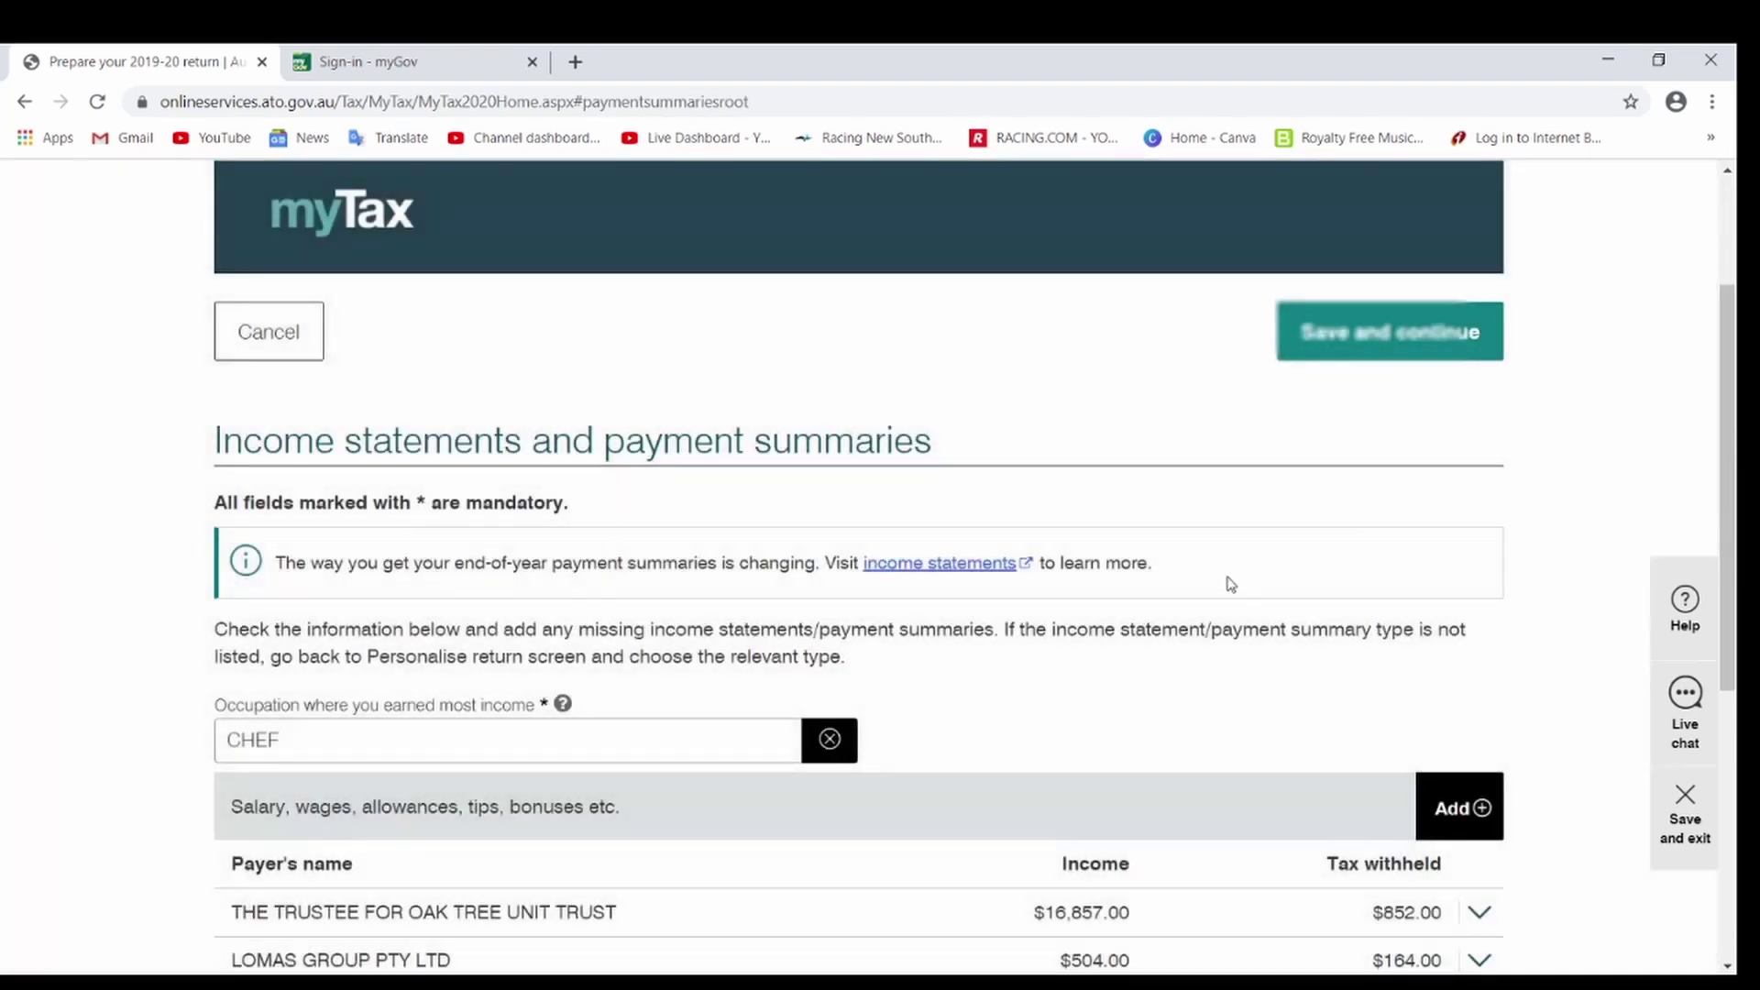
scroll(1009, 641, "down", 2)
scroll(865, 651, "down", 3)
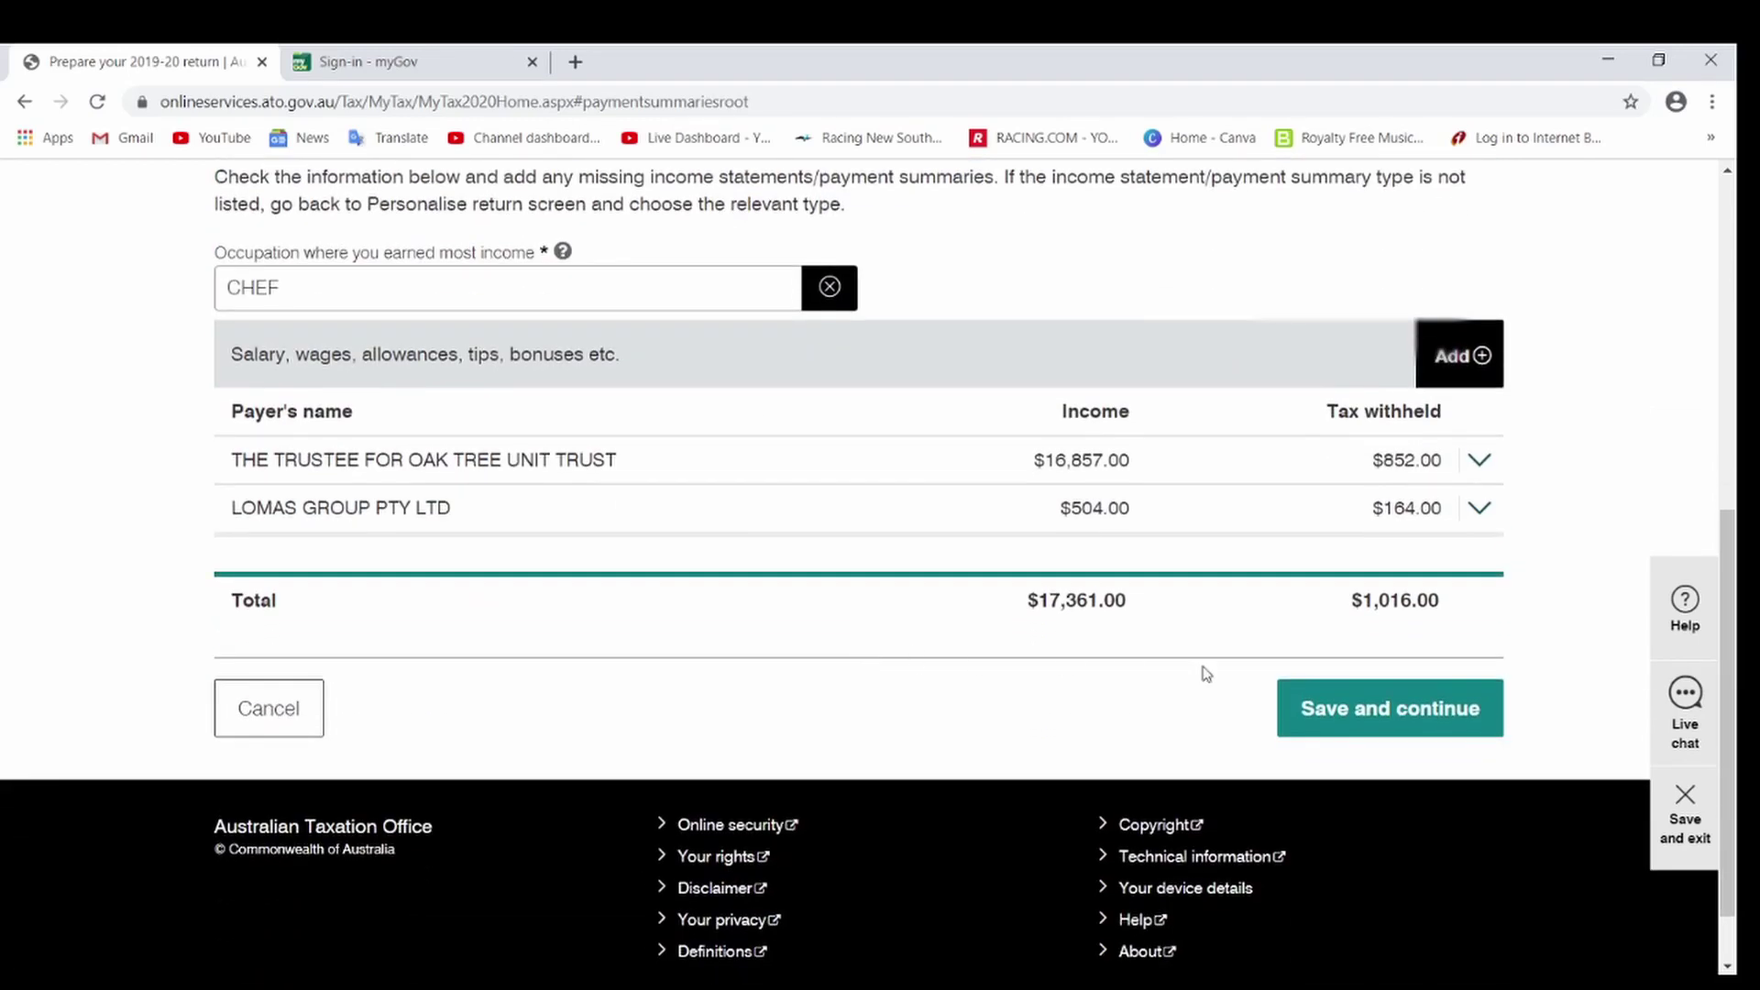
left_click(1344, 706)
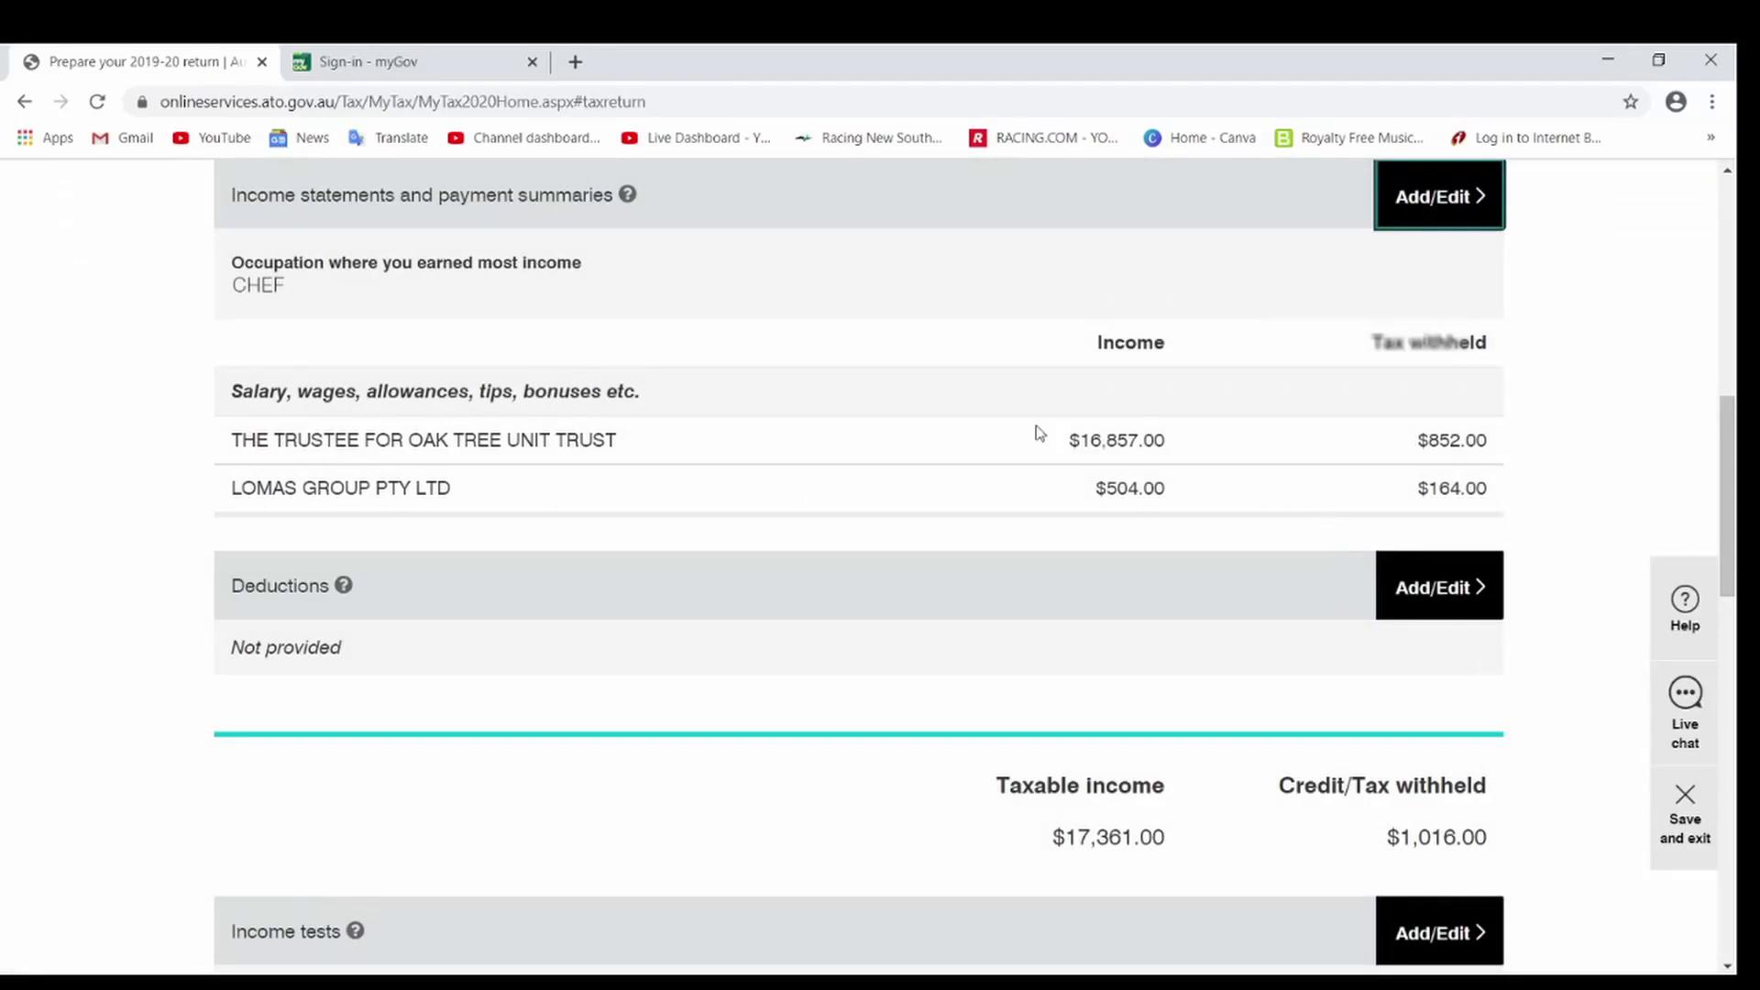
scroll(1317, 542, "down", 3)
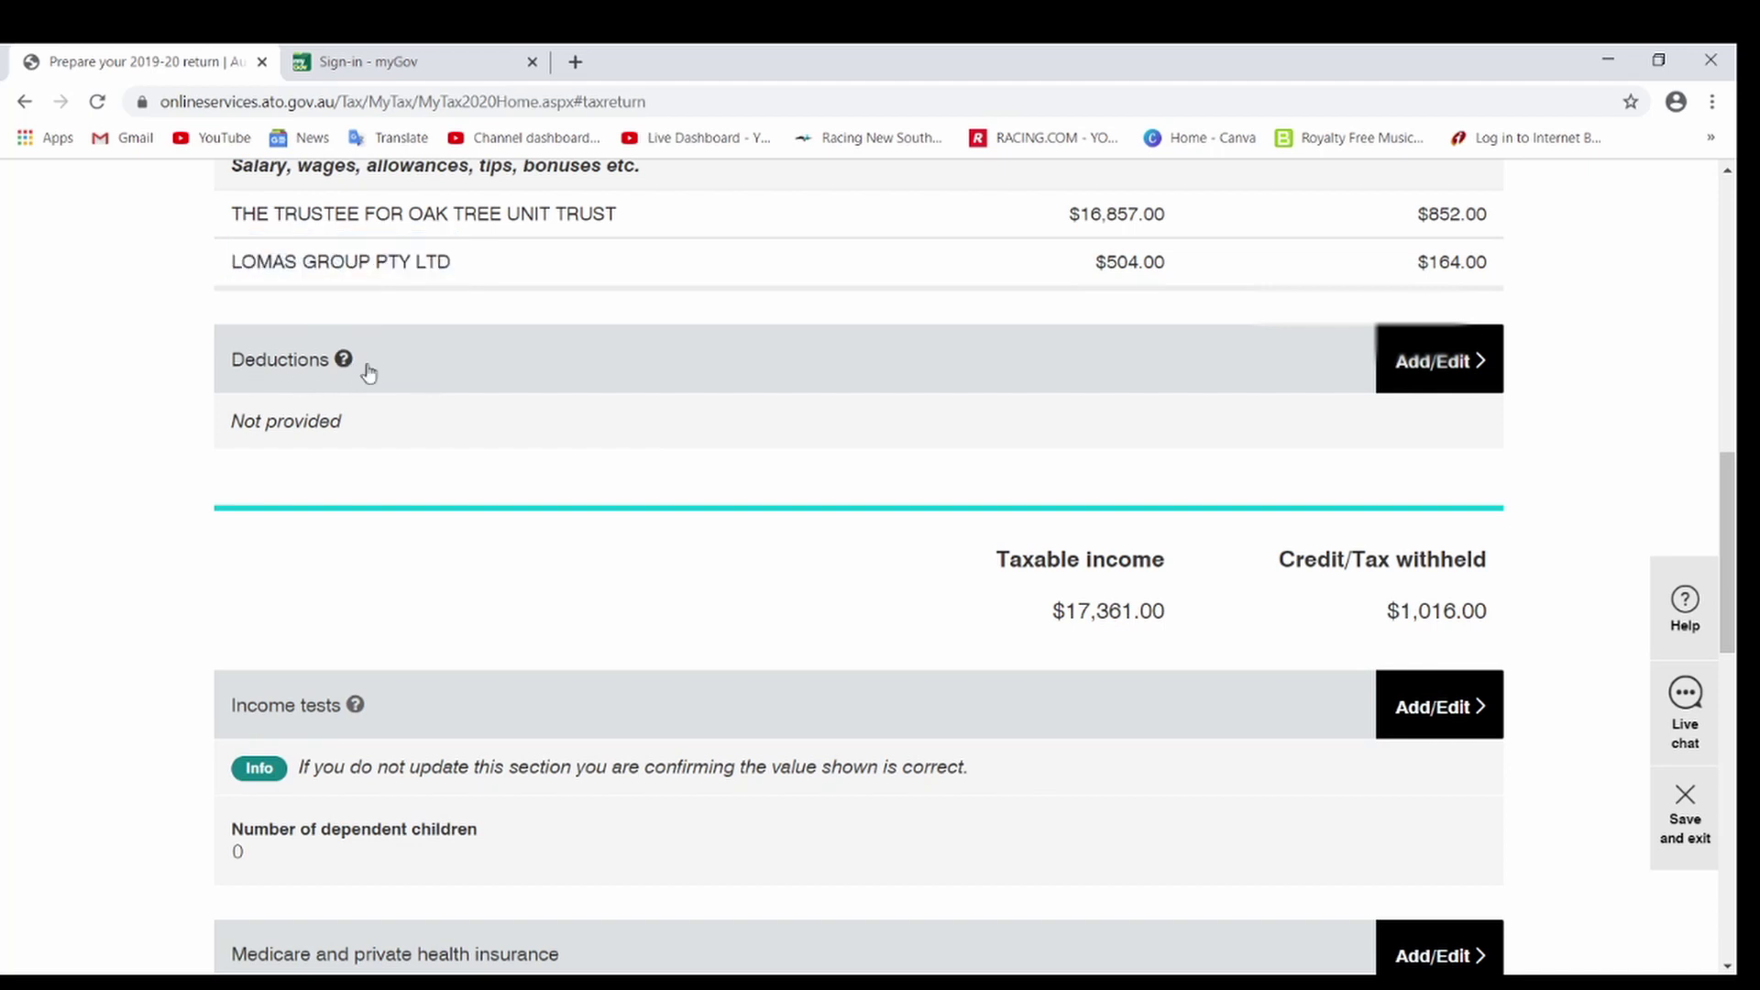
Step: Open Deductions and review the car, travel, clothing and self-education expense categories
left_click(1447, 365)
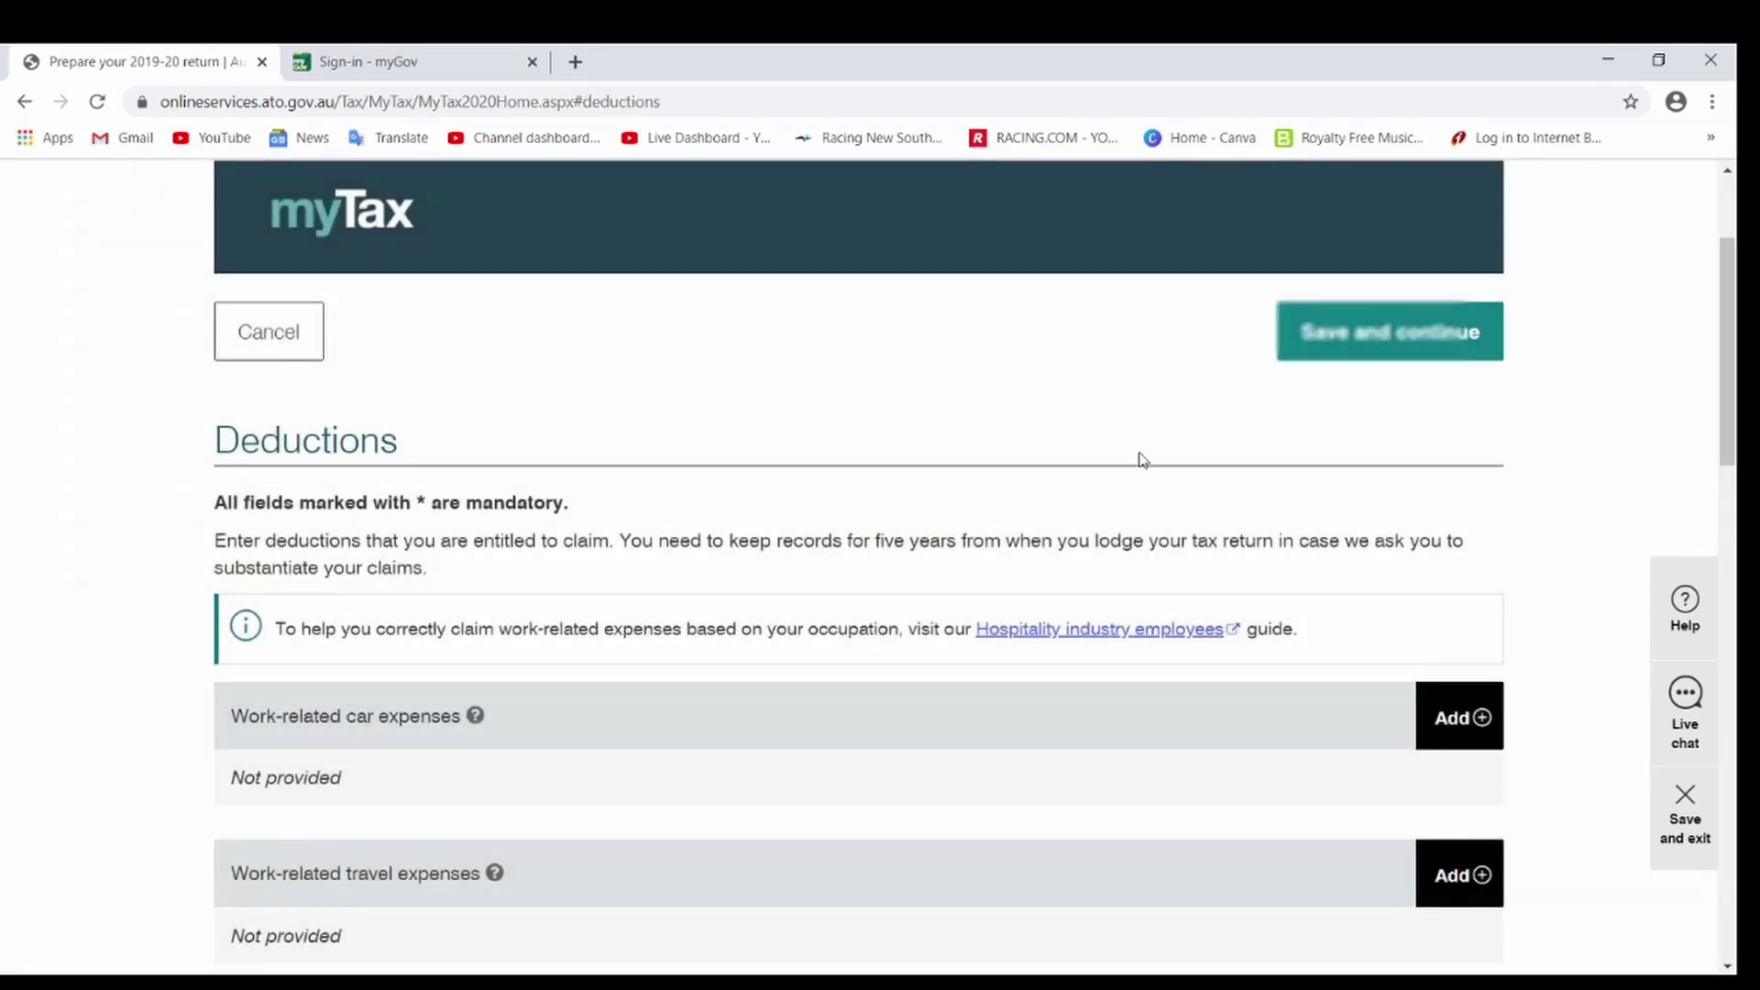
scroll(1139, 459, "down", 3)
scroll(1141, 459, "down", 1)
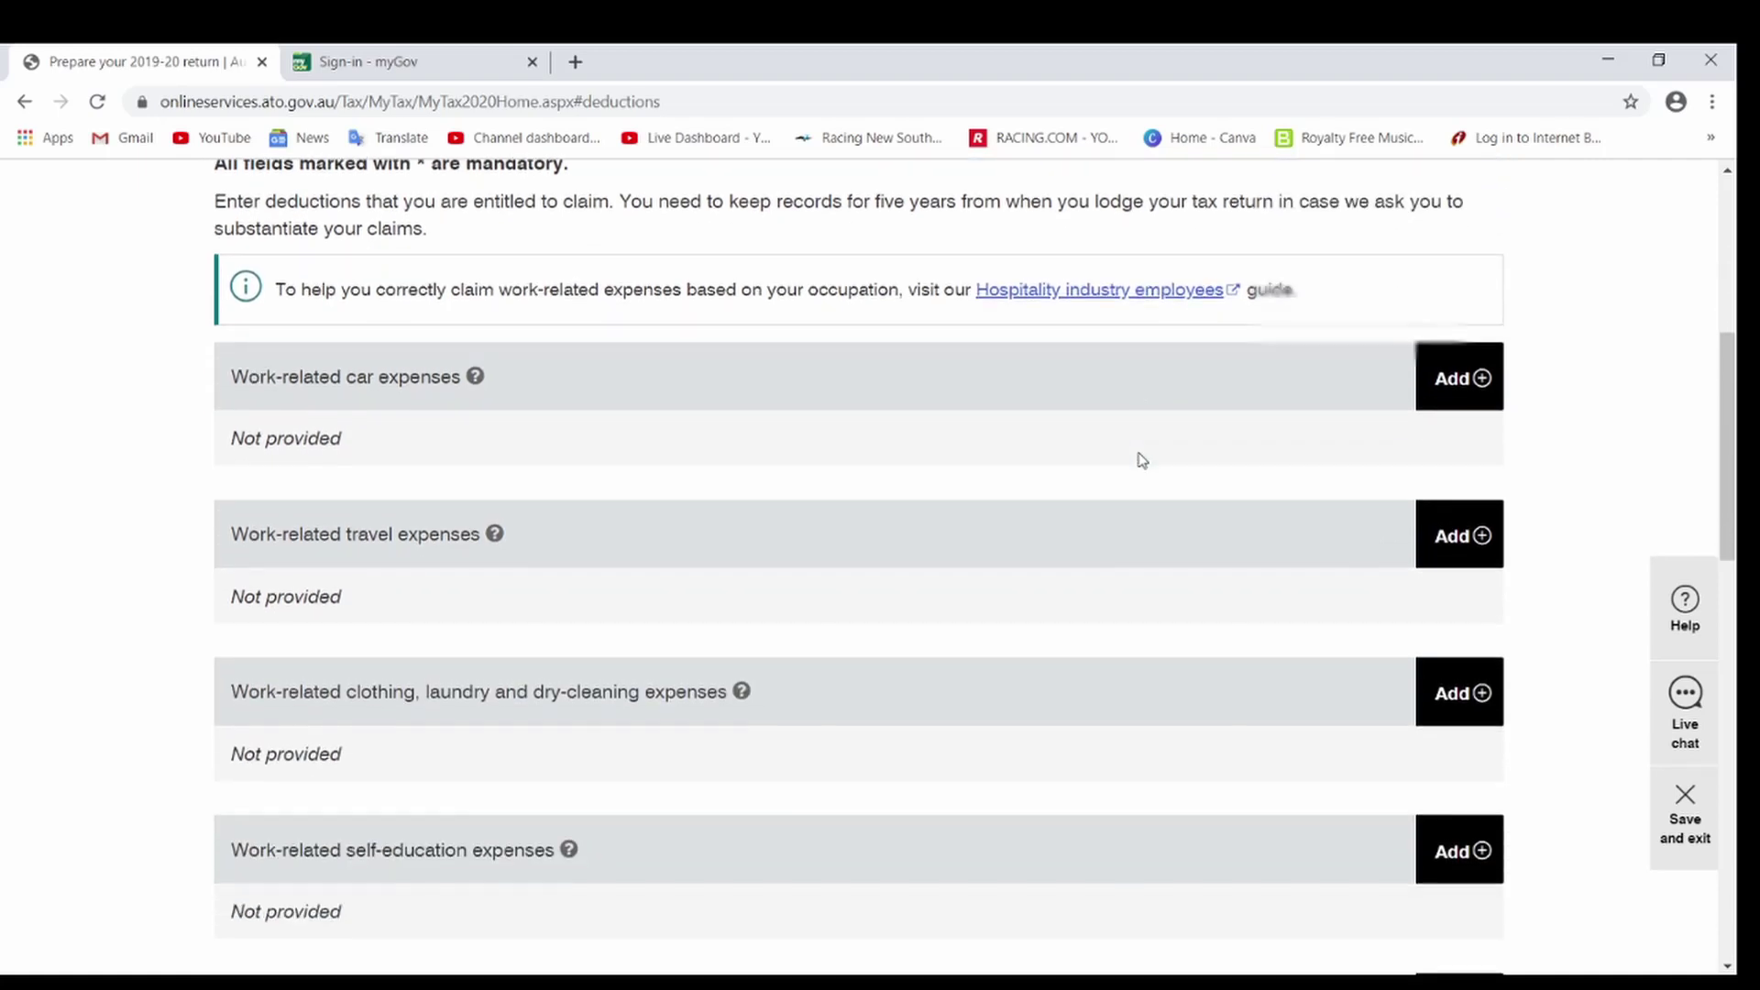
scroll(977, 497, "down", 3)
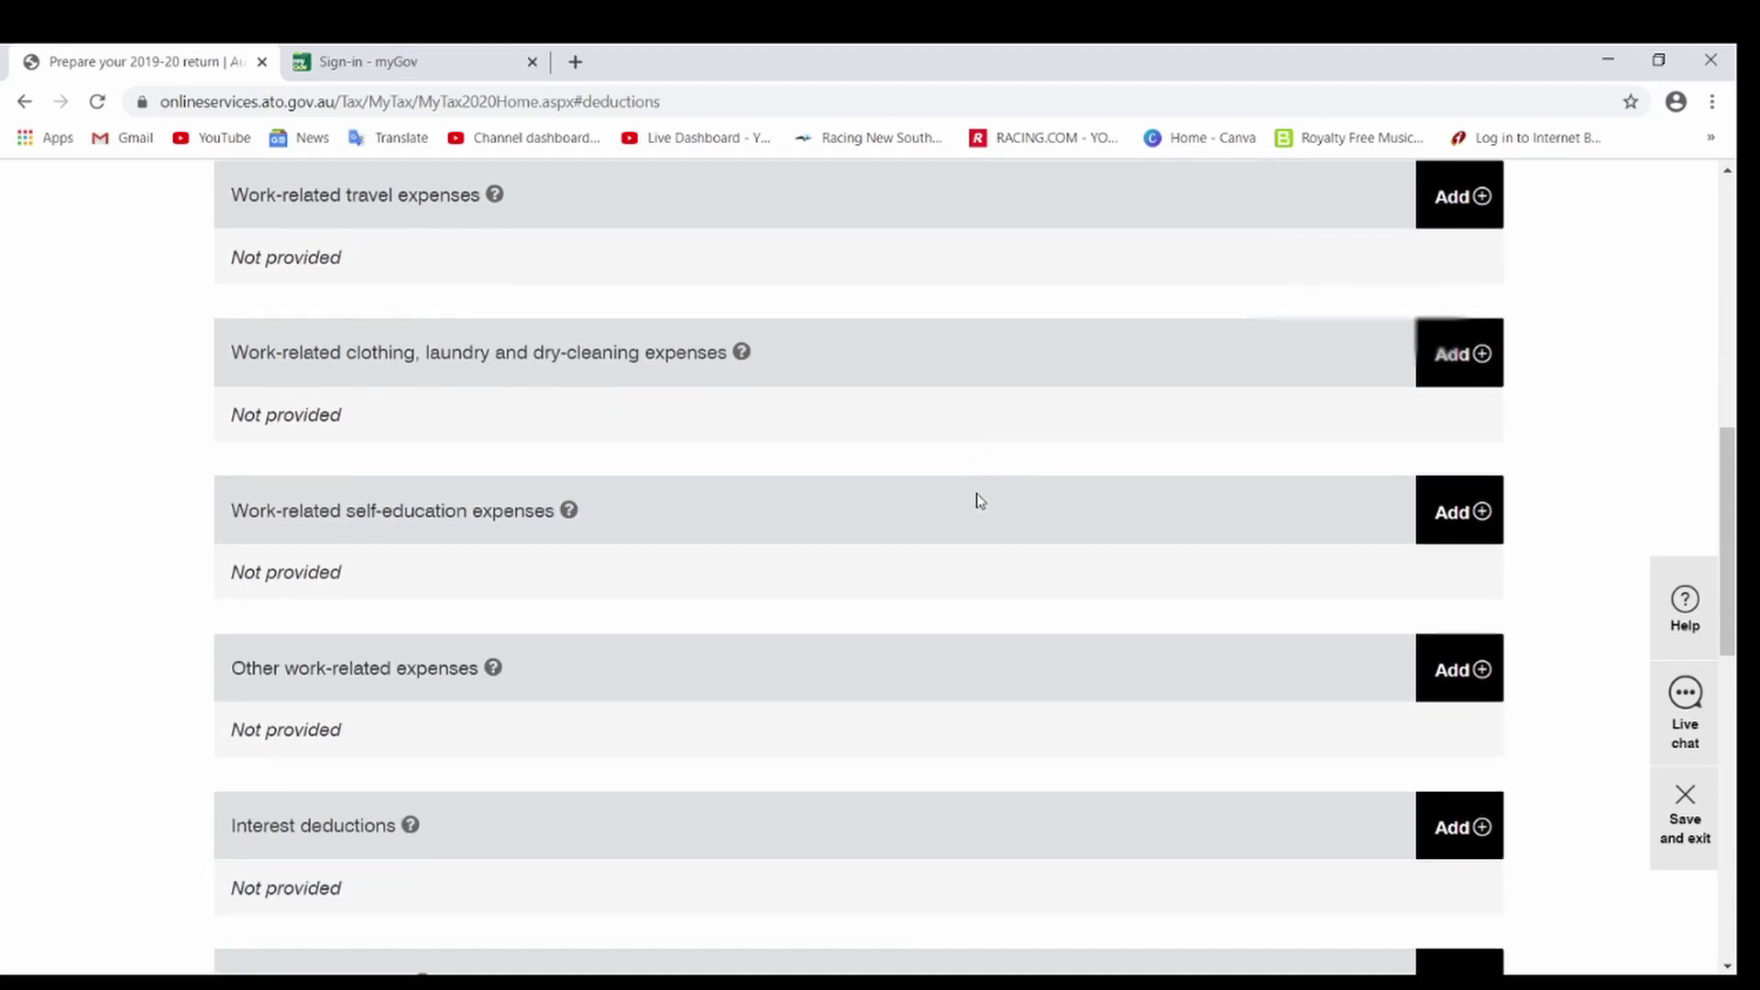
scroll(979, 500, "down", 5)
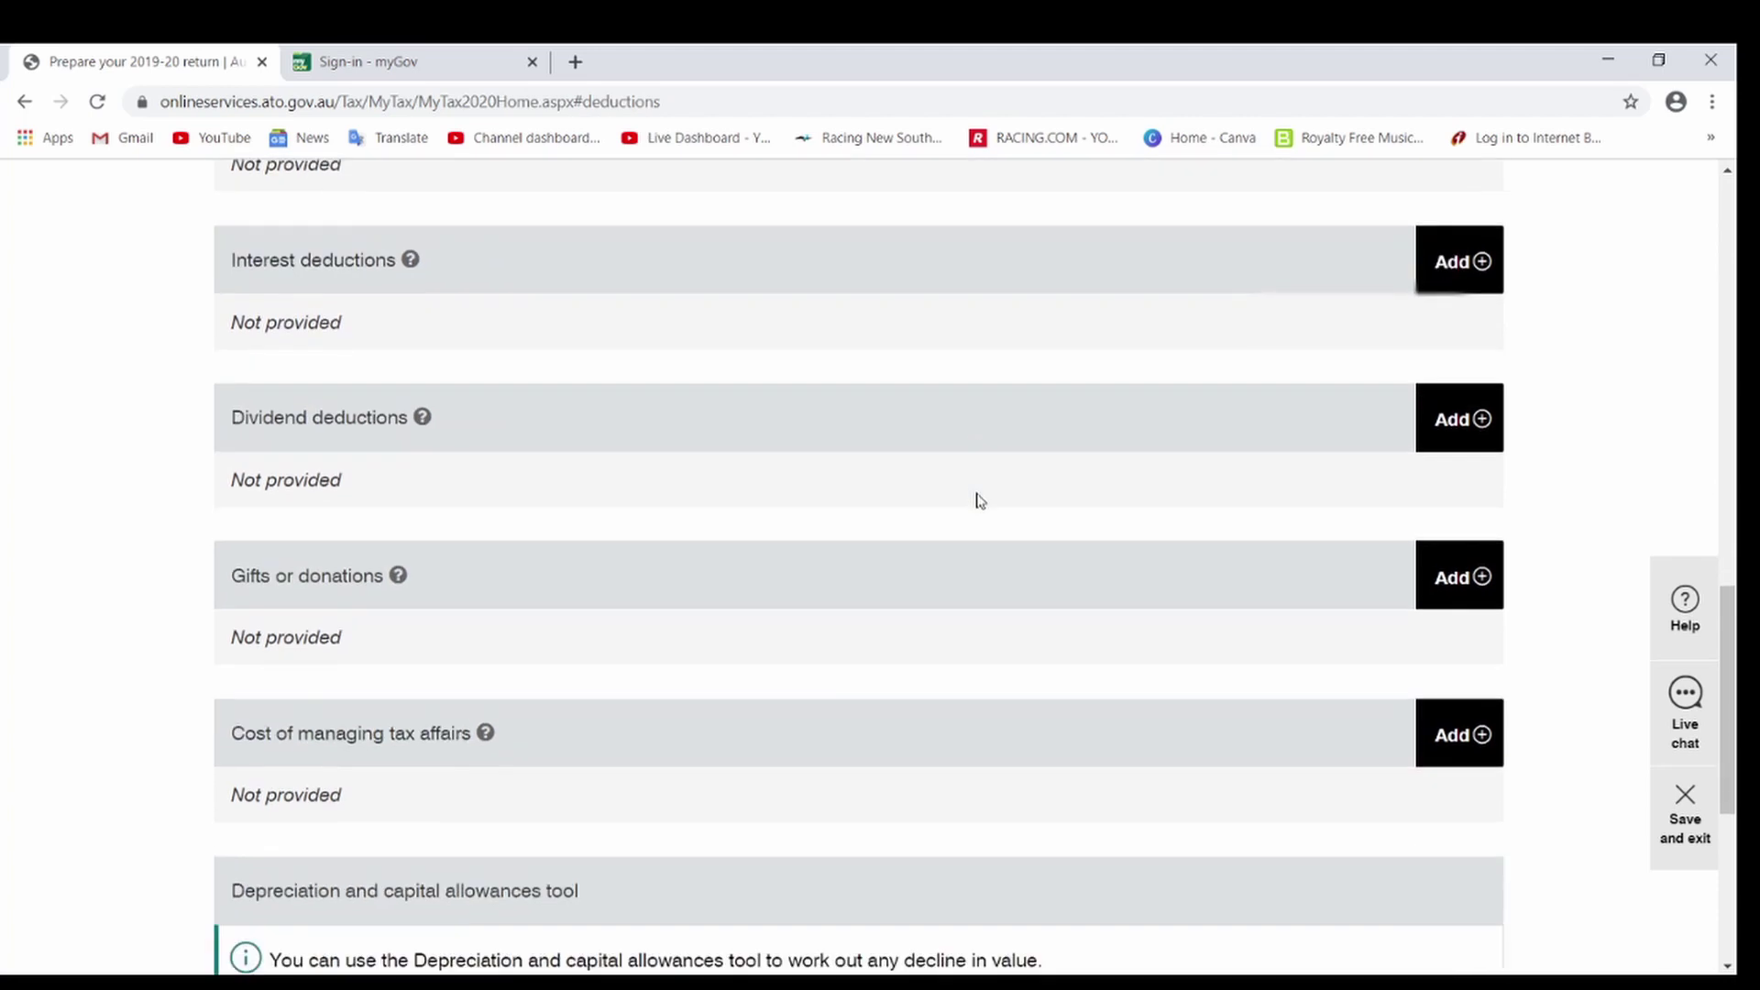
scroll(978, 499, "up", 3)
scroll(979, 500, "up", 3)
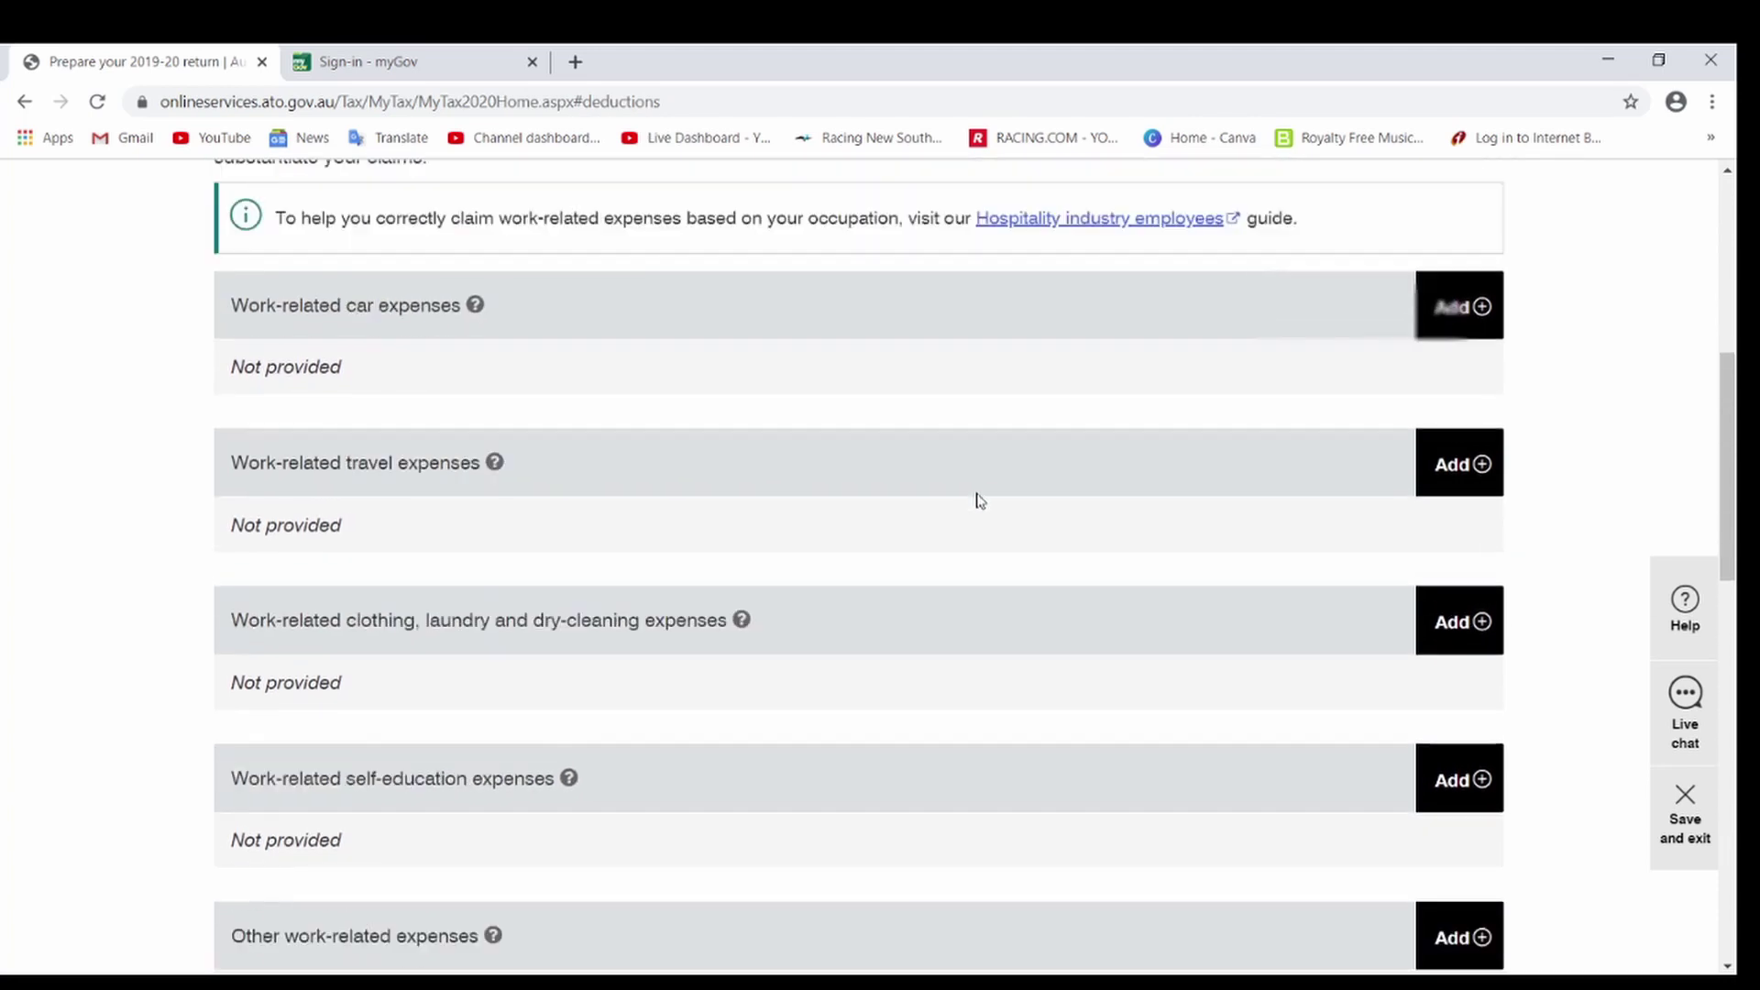
scroll(979, 500, "up", 3)
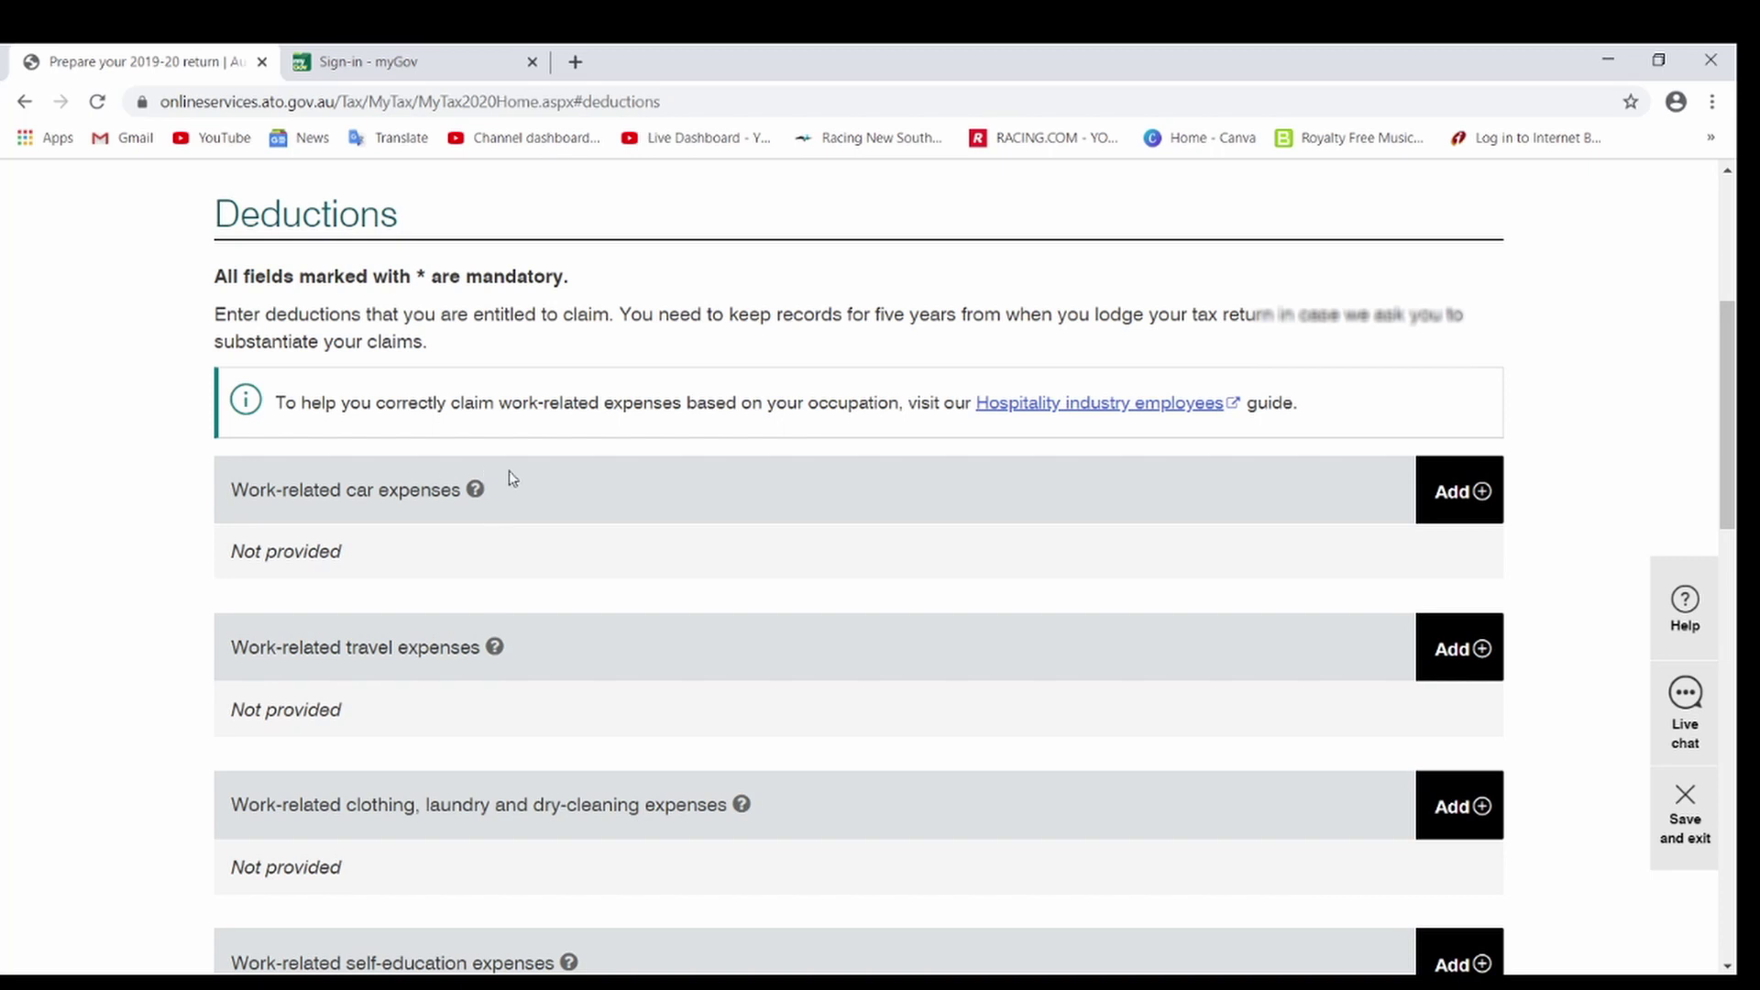
scroll(593, 617, "down", 1)
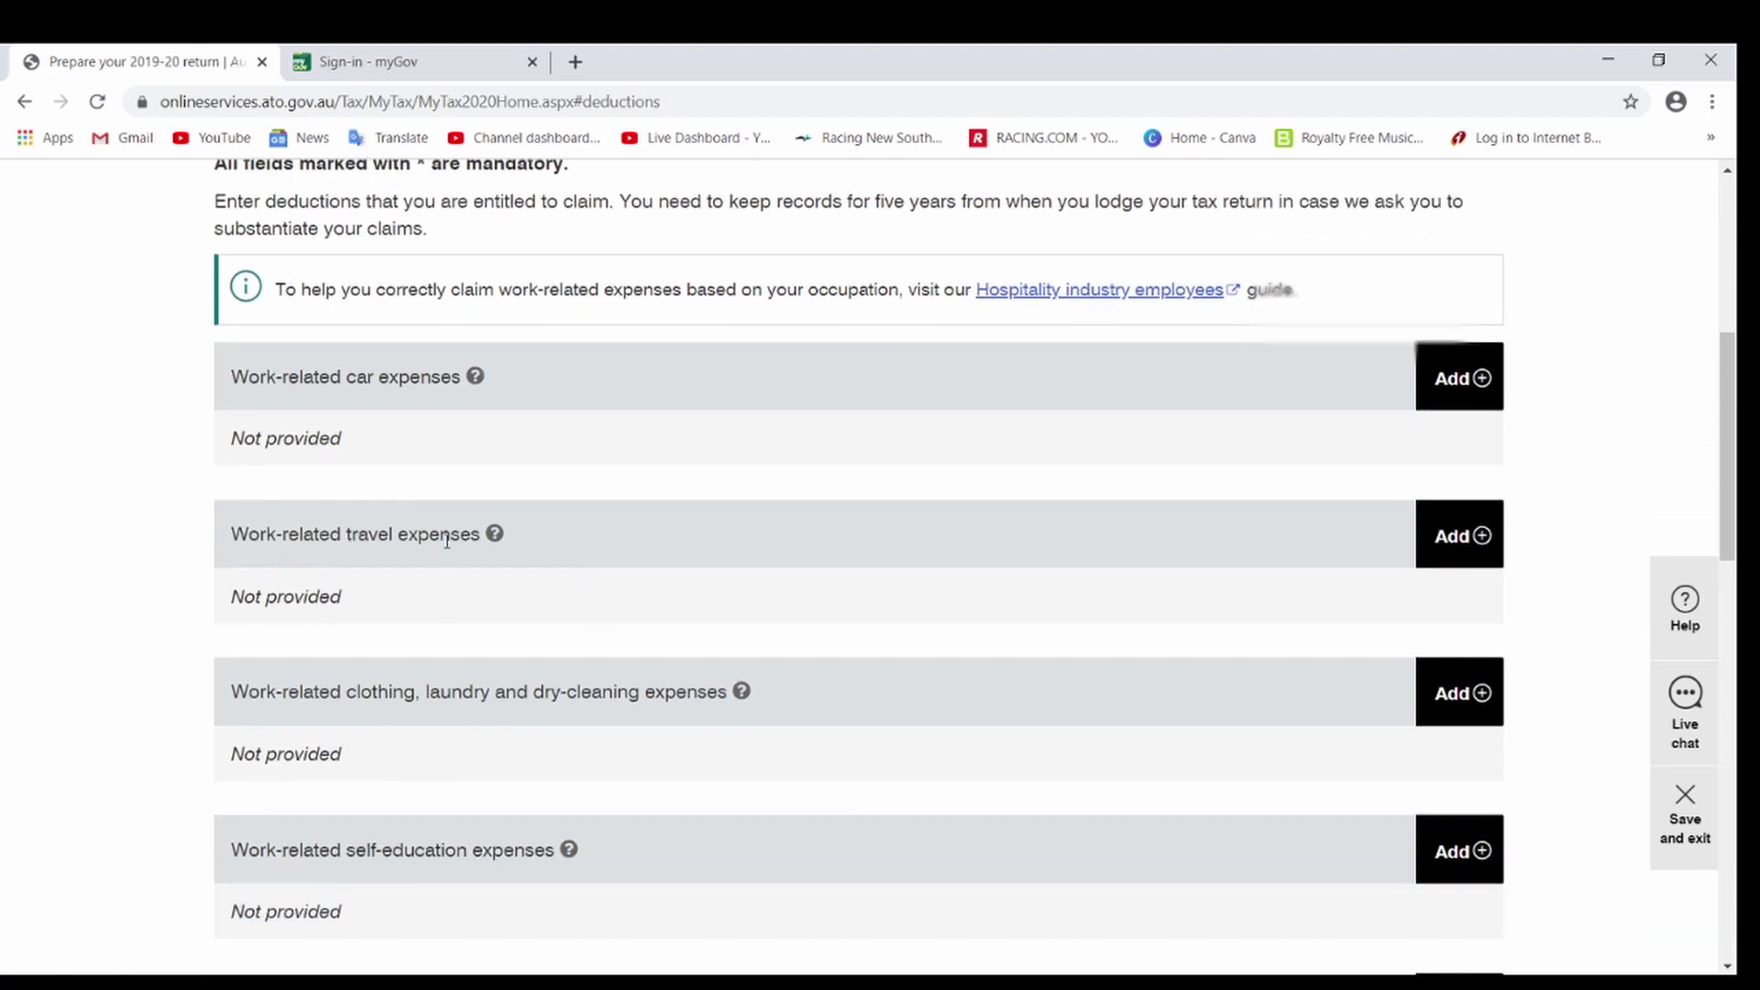
Step: Add a work-related travel expense with the description 'travelling Cost'
left_click(1482, 538)
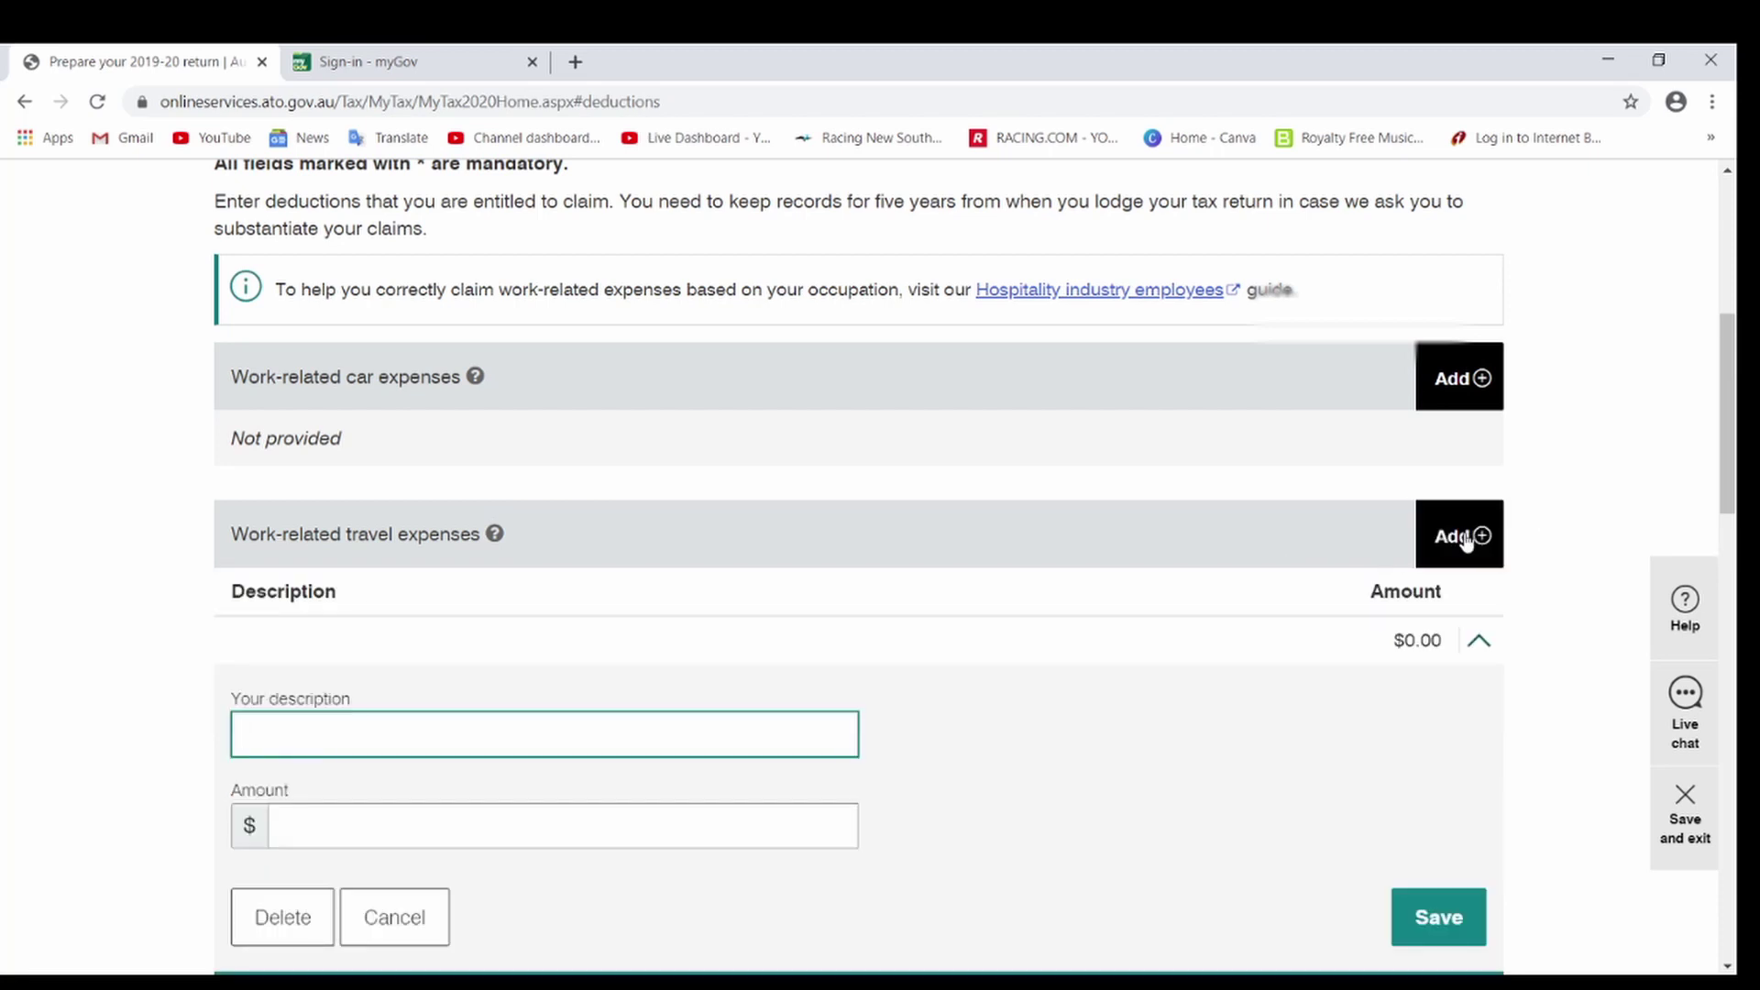
scroll(867, 561, "down", 1)
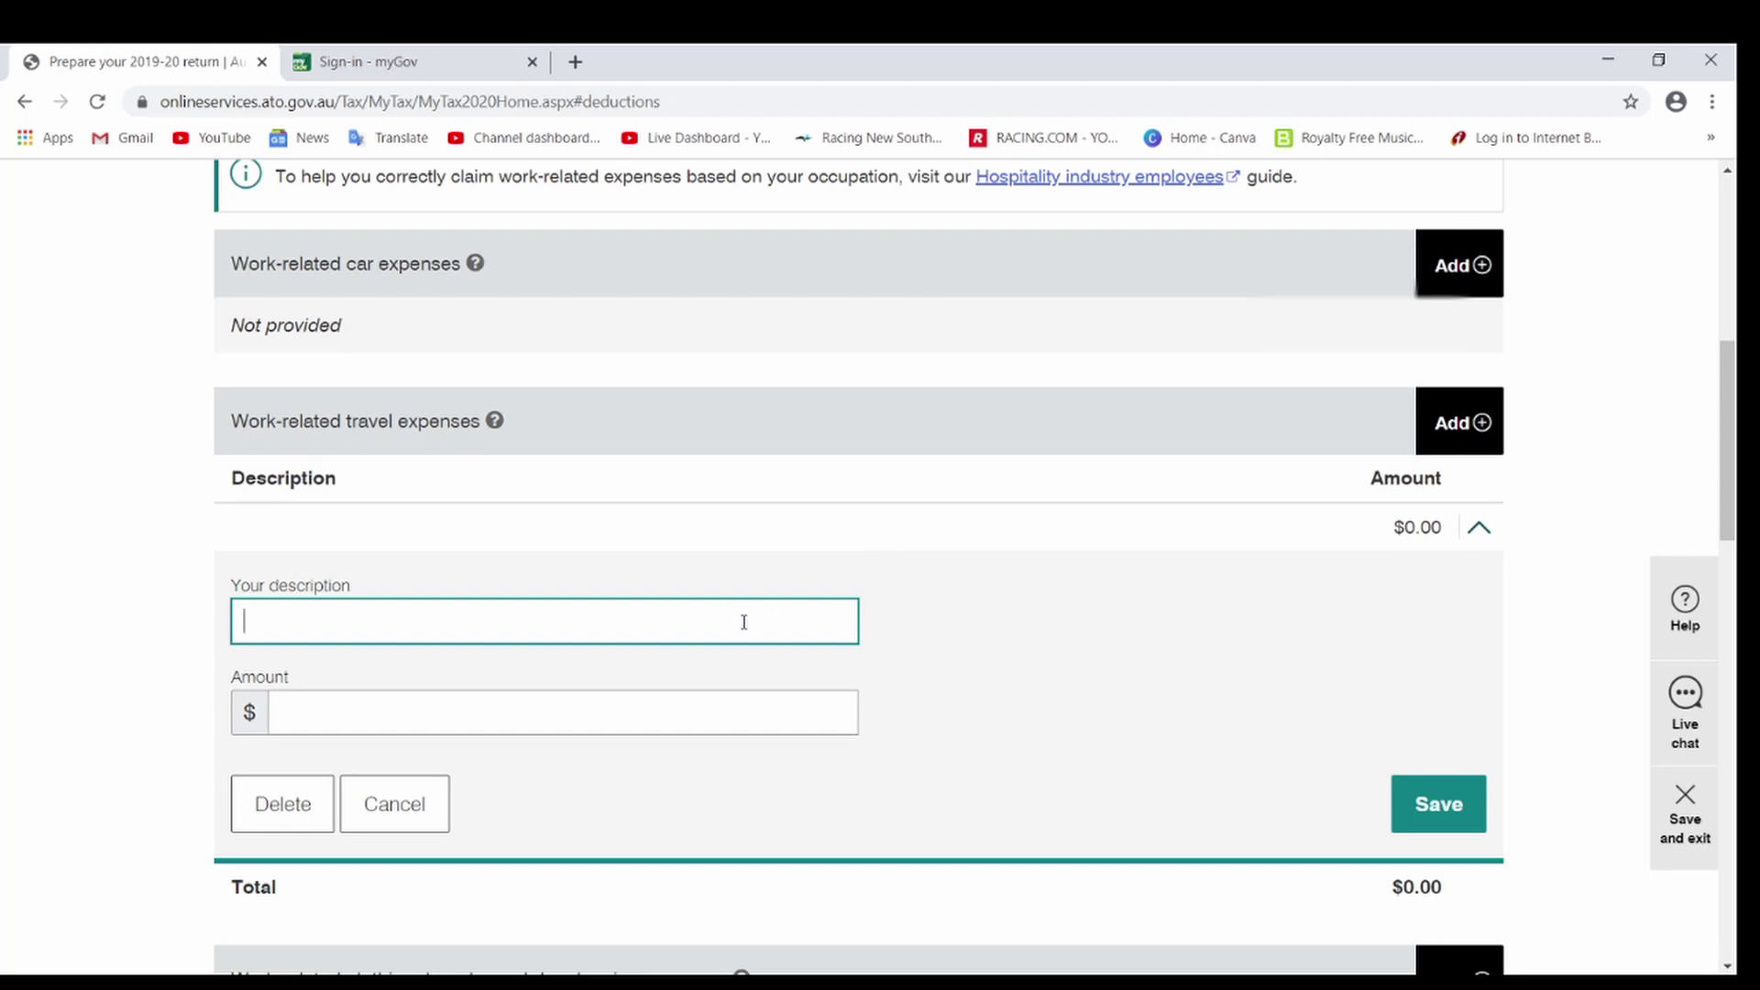
type("travelling Cosy")
key("BackSpace")
type("t")
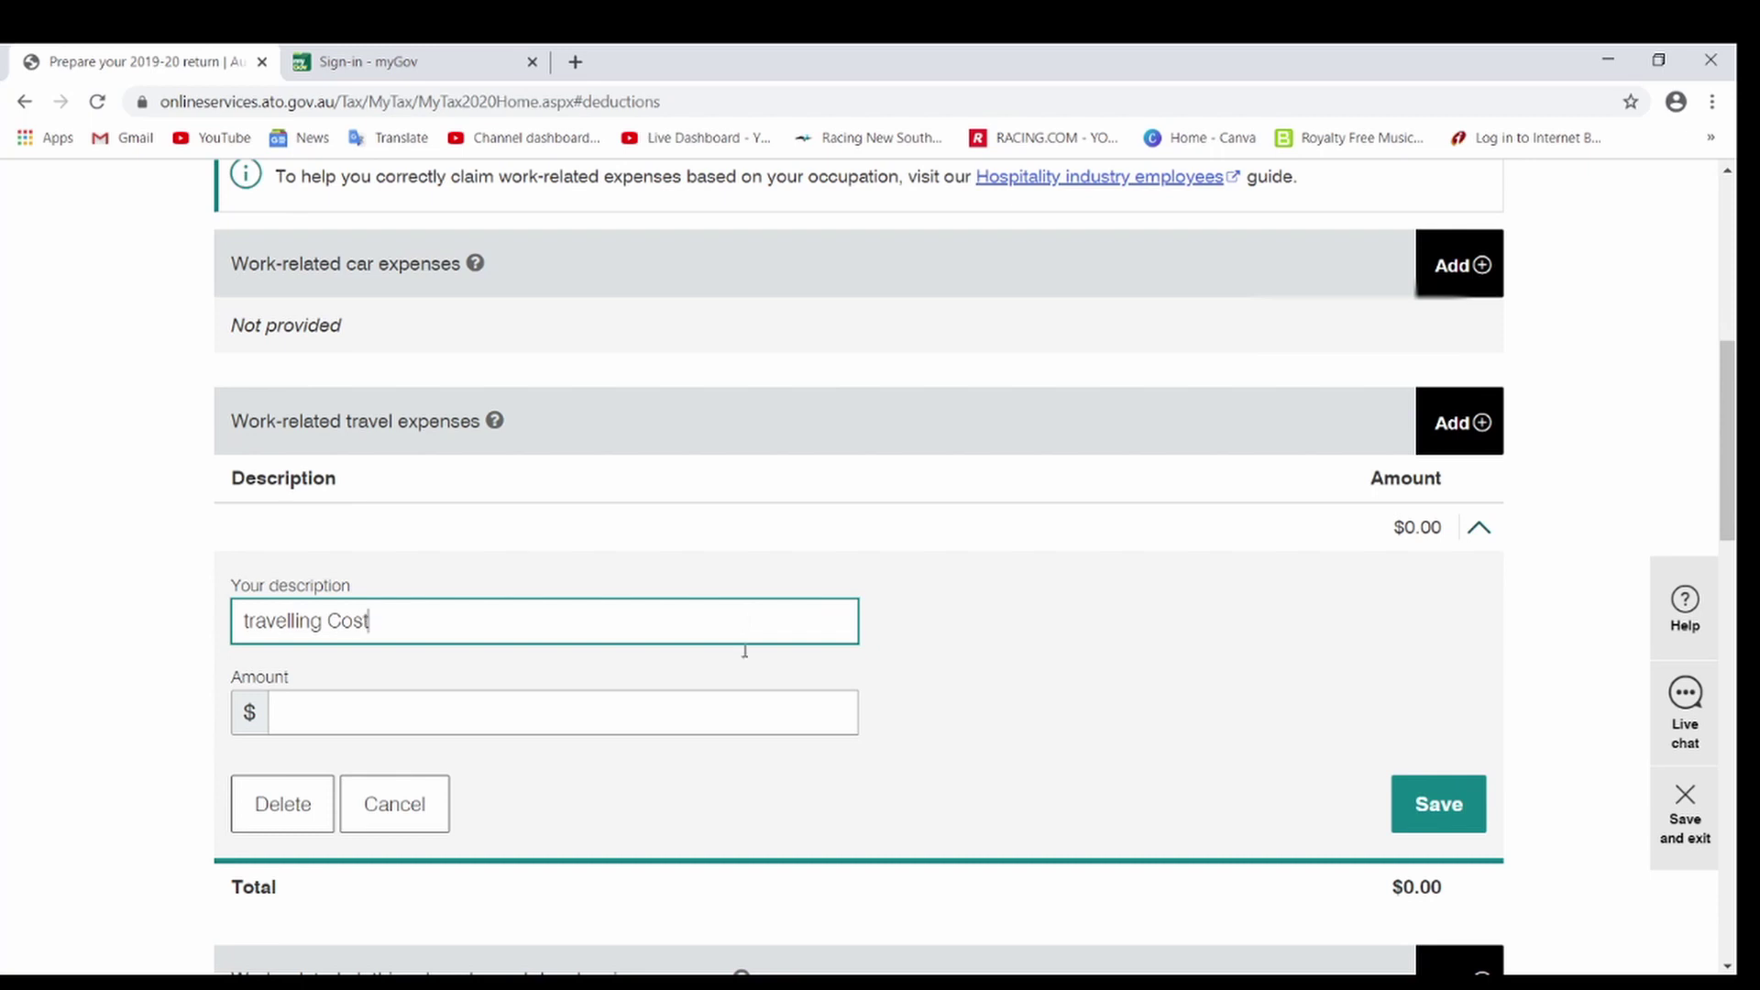
left_click(727, 711)
scroll(726, 713, "down", 1)
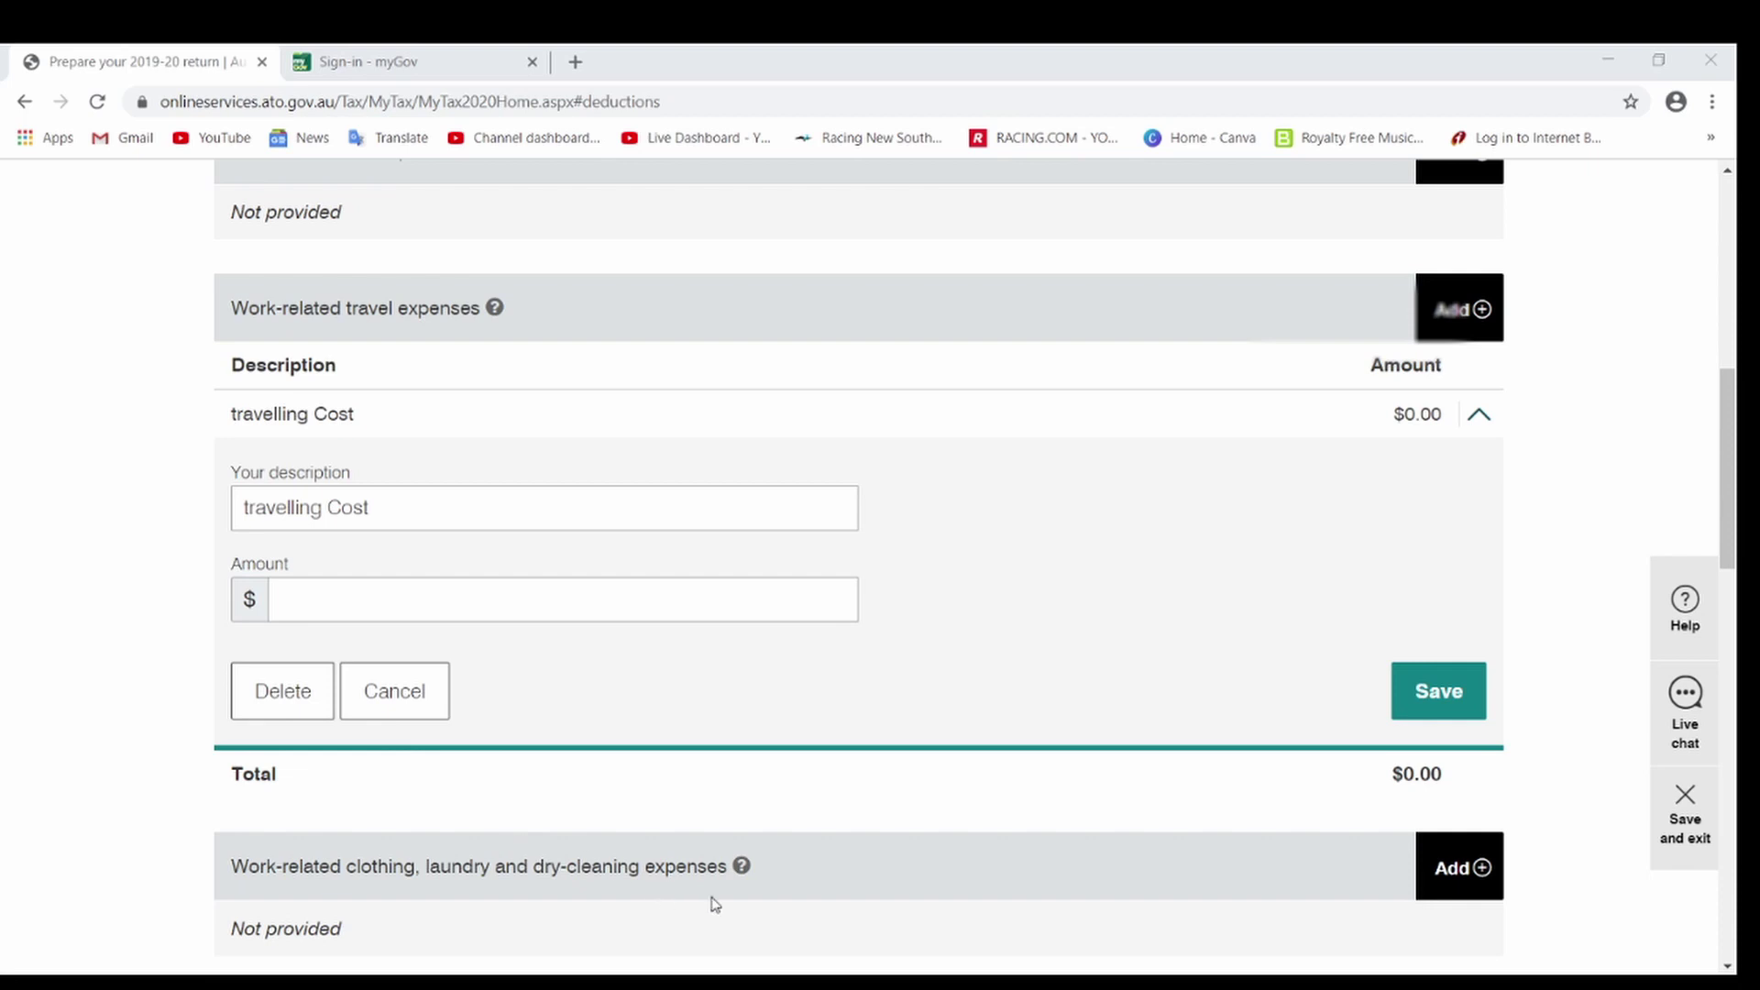
Step: Enter 468 as the travelling Cost amount and save the entry
left_click(1093, 62)
type("468")
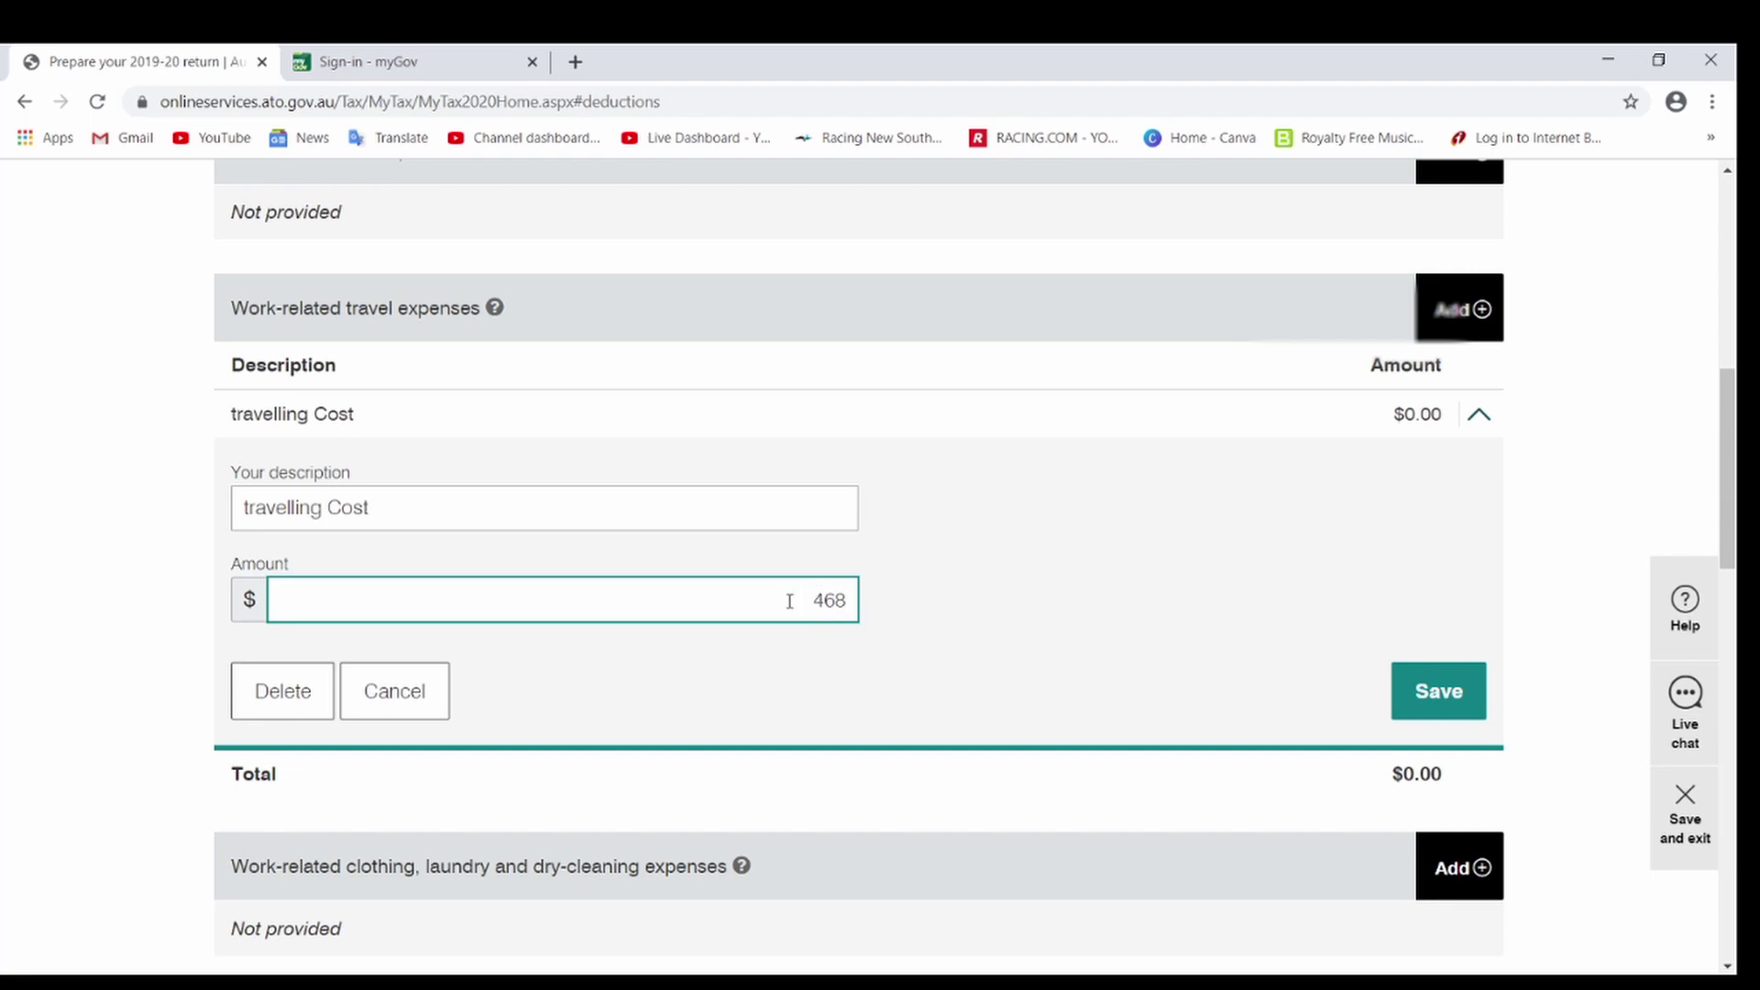
double_click(823, 597)
left_click(925, 976)
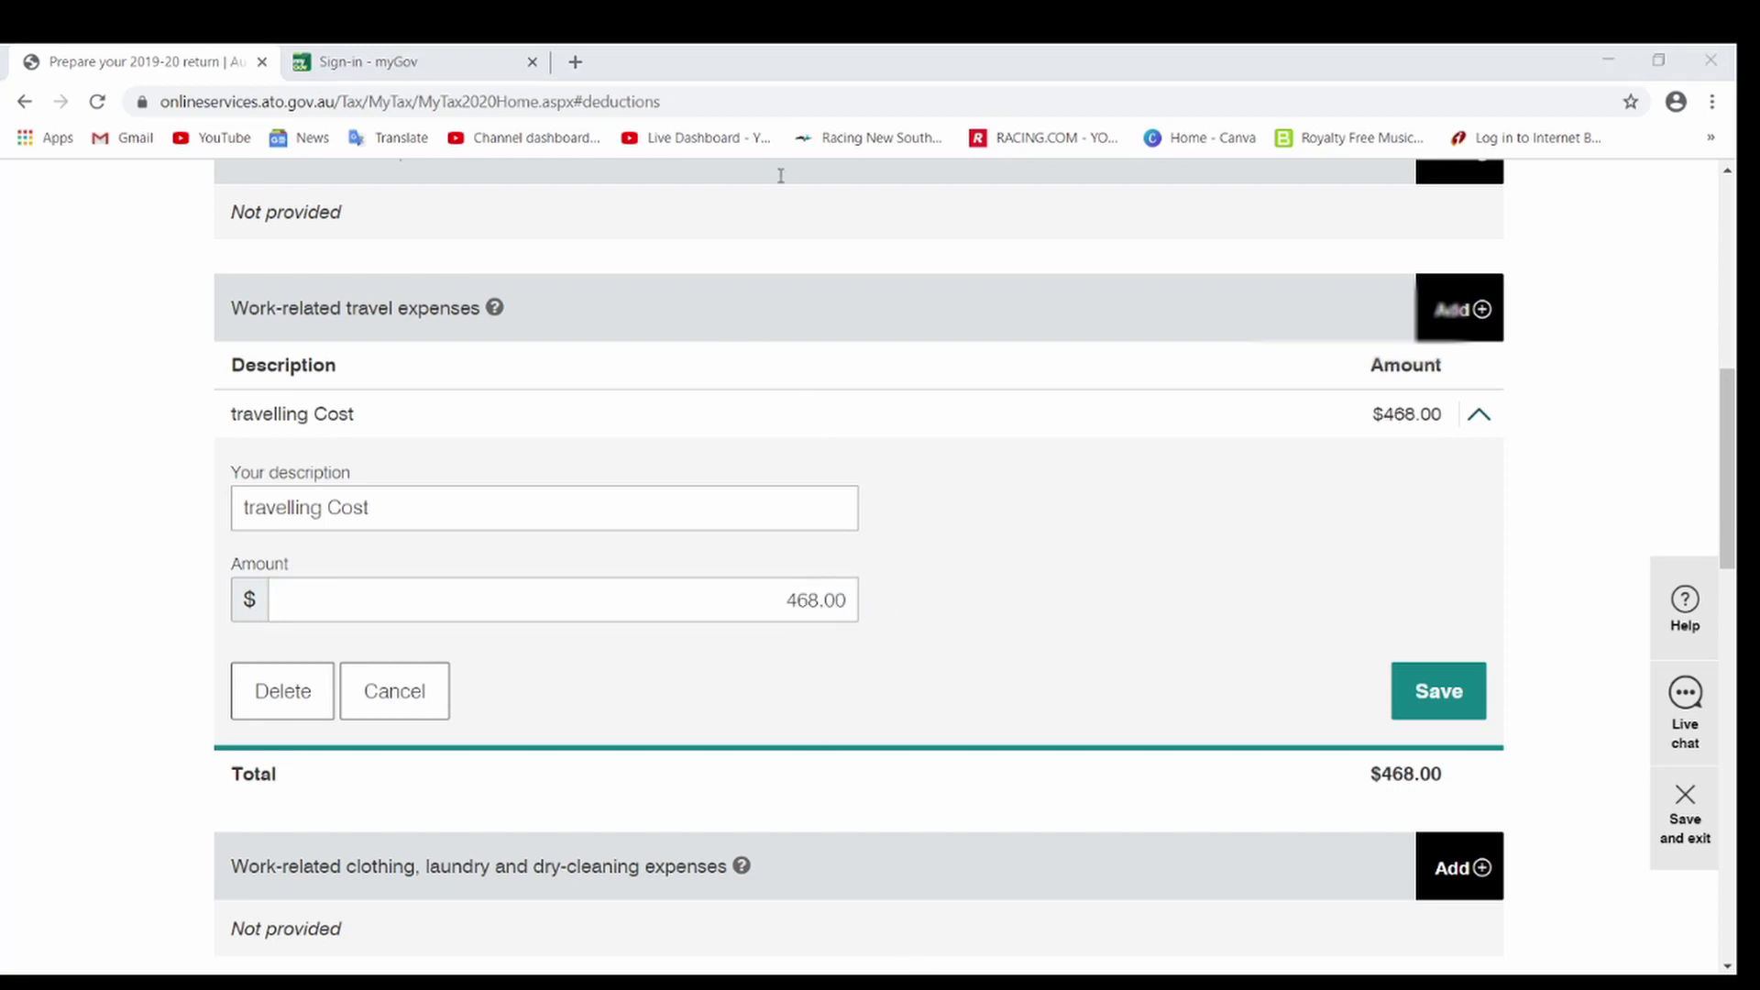
left_click(1080, 74)
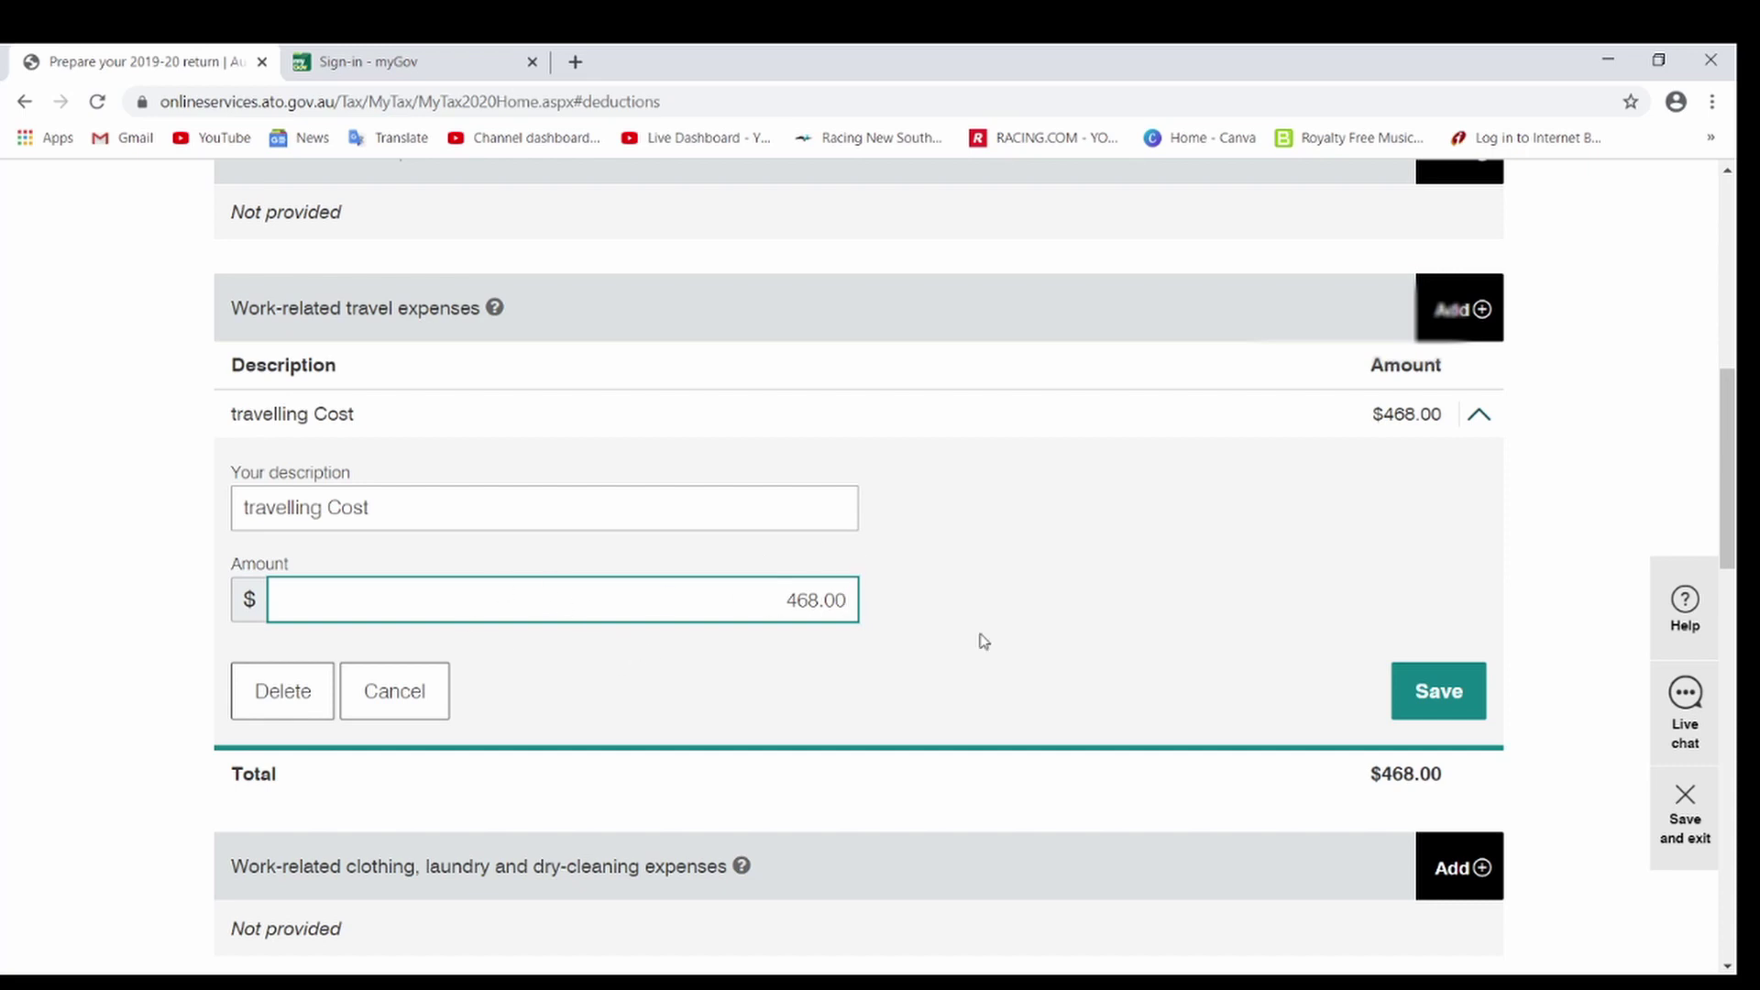
left_click(1423, 692)
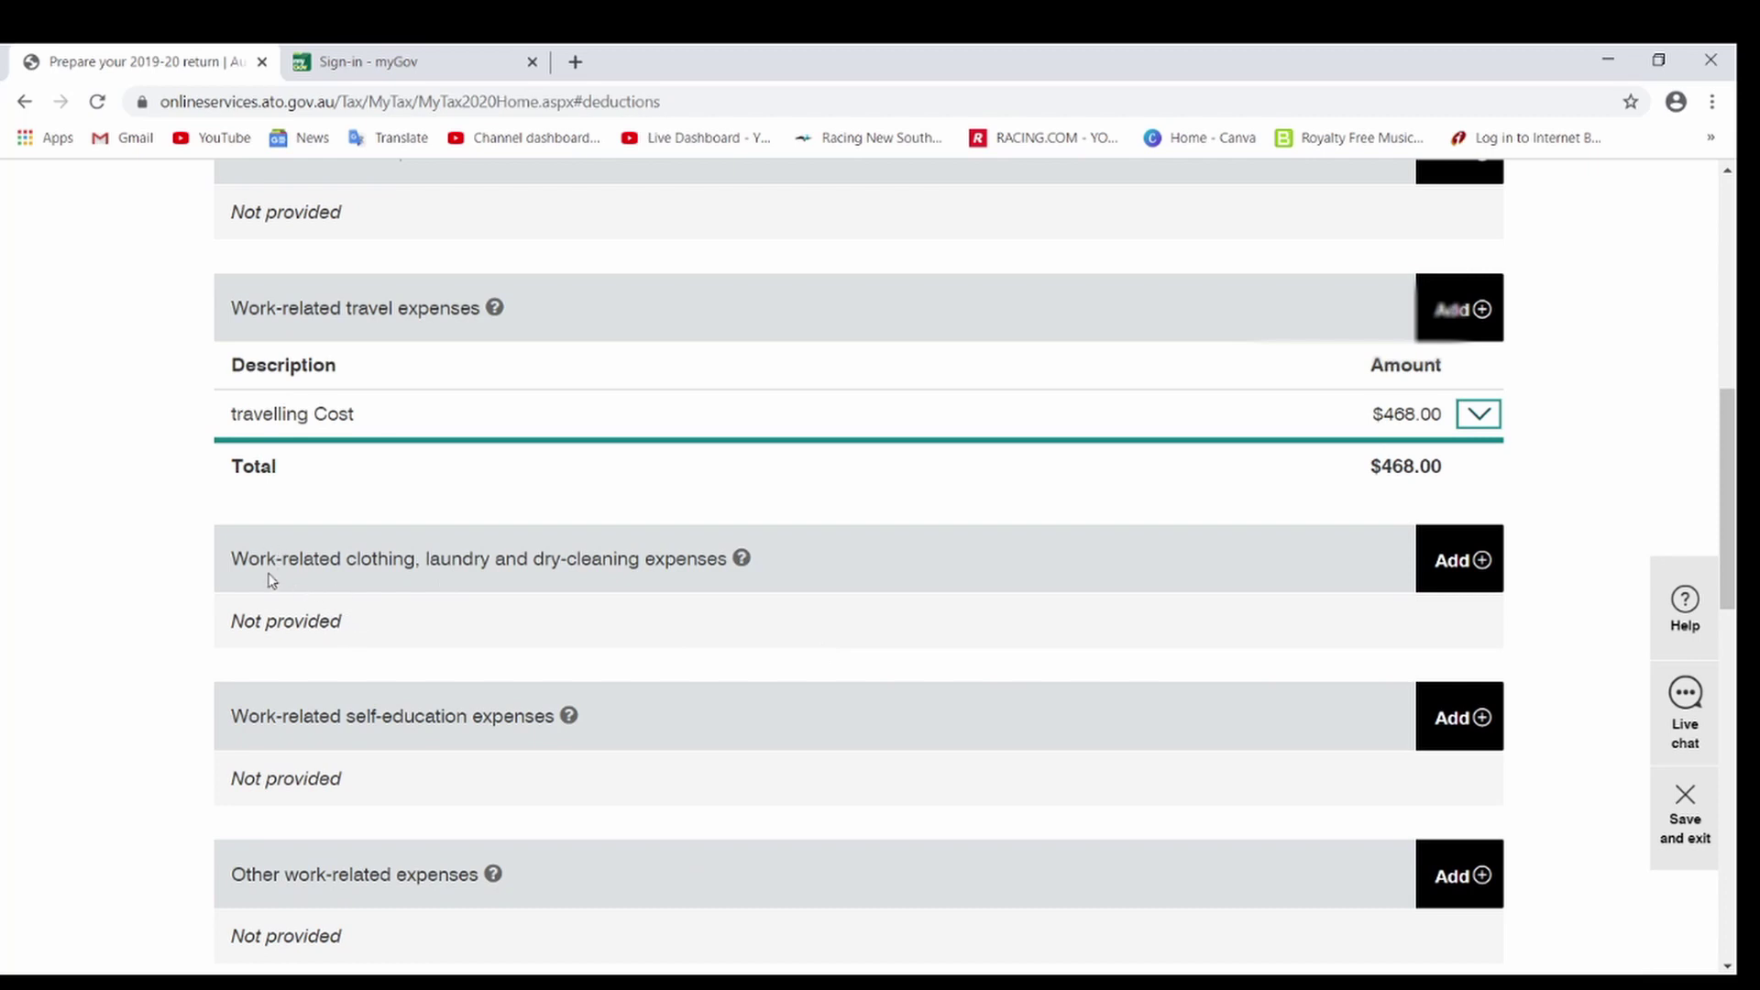
Step: Add a Protective clothing expense of $300 and save it
left_click(1426, 575)
scroll(948, 603, "down", 4)
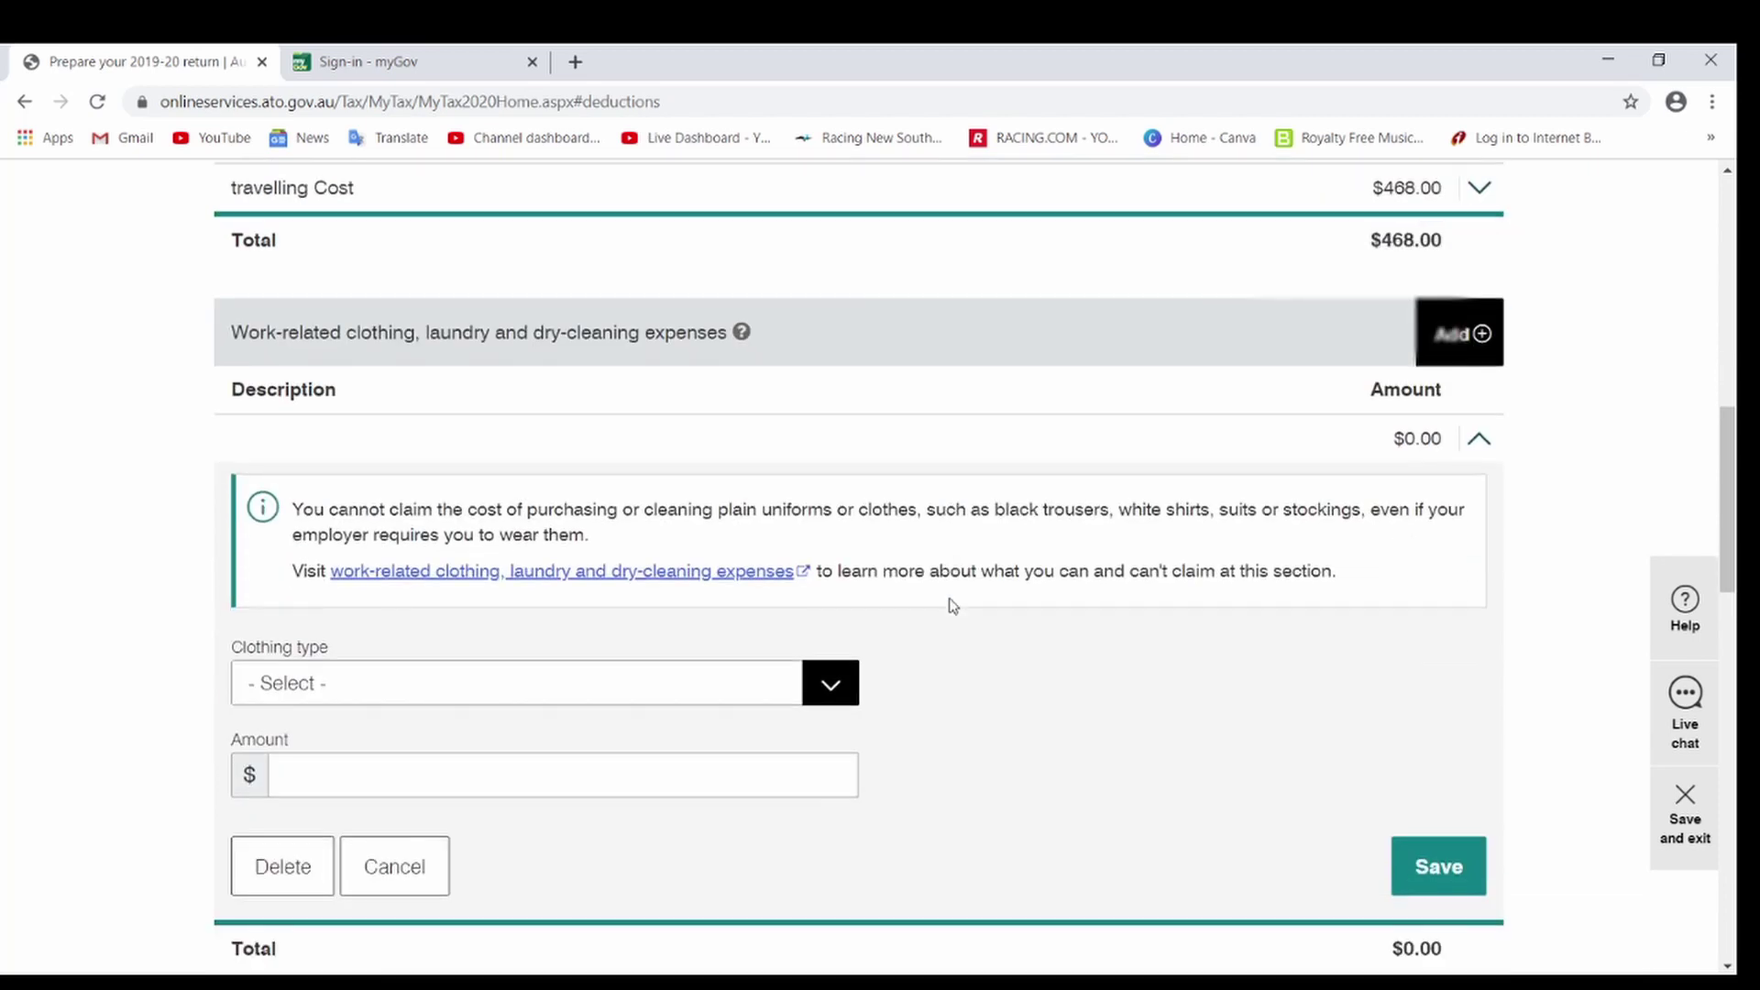
left_click(828, 571)
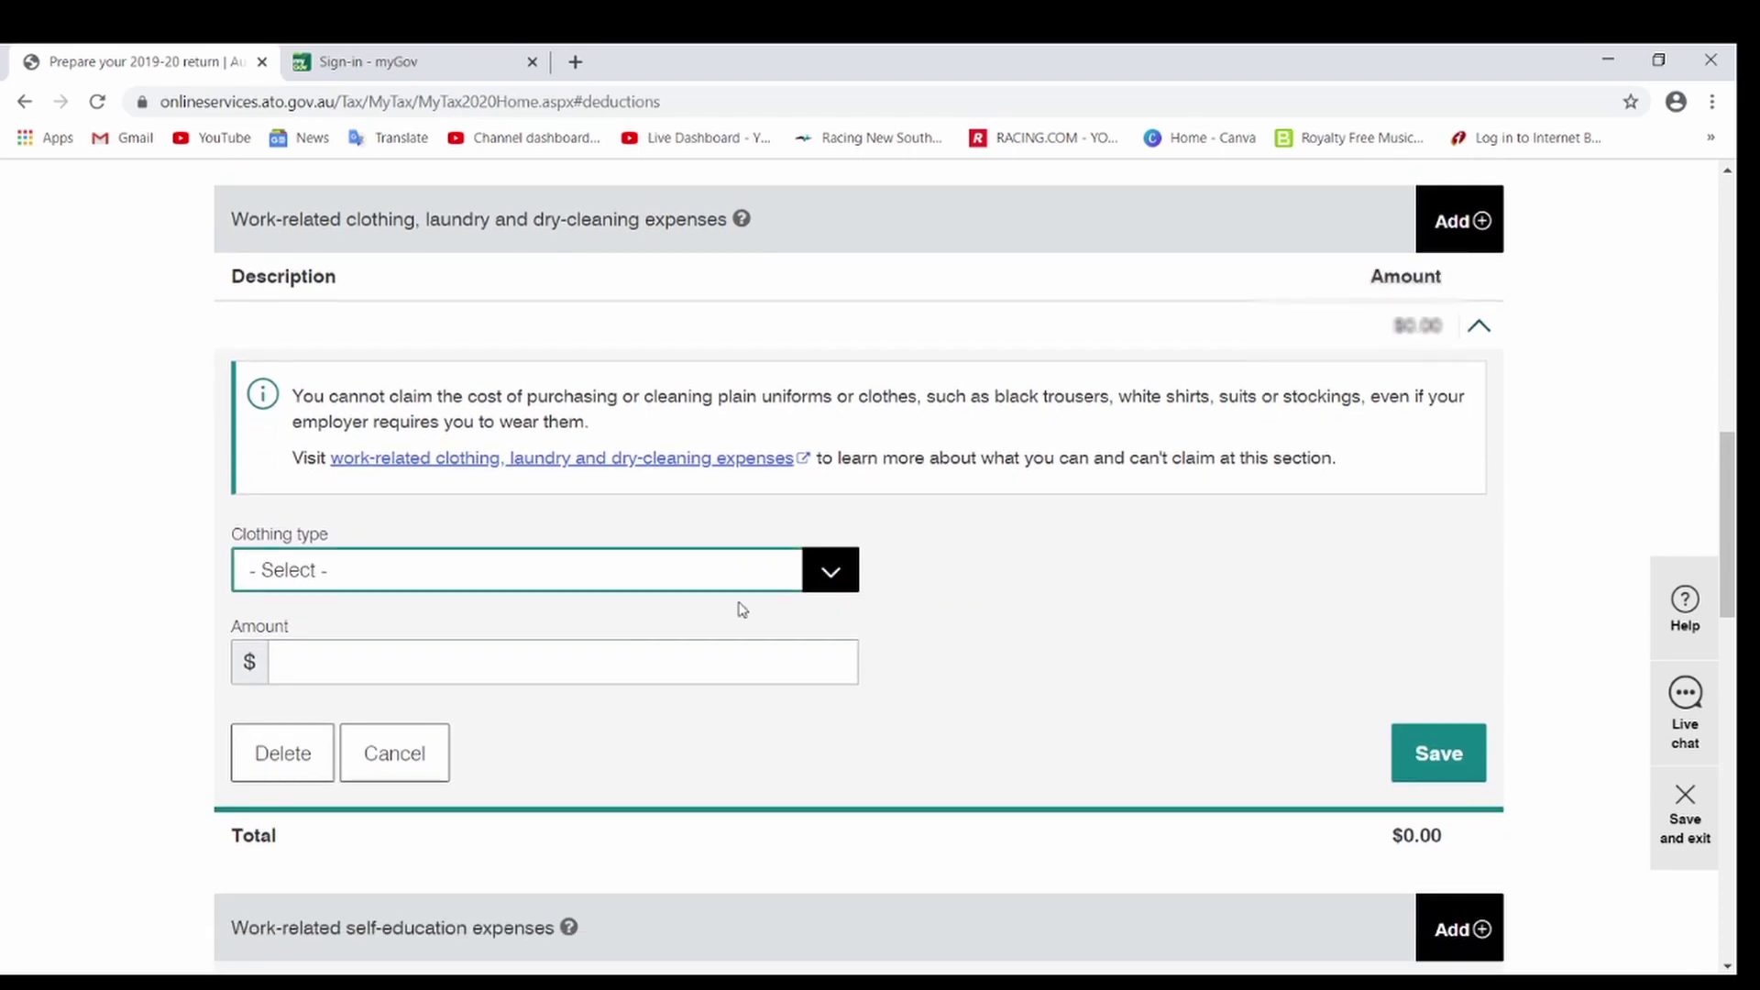
left_click(387, 711)
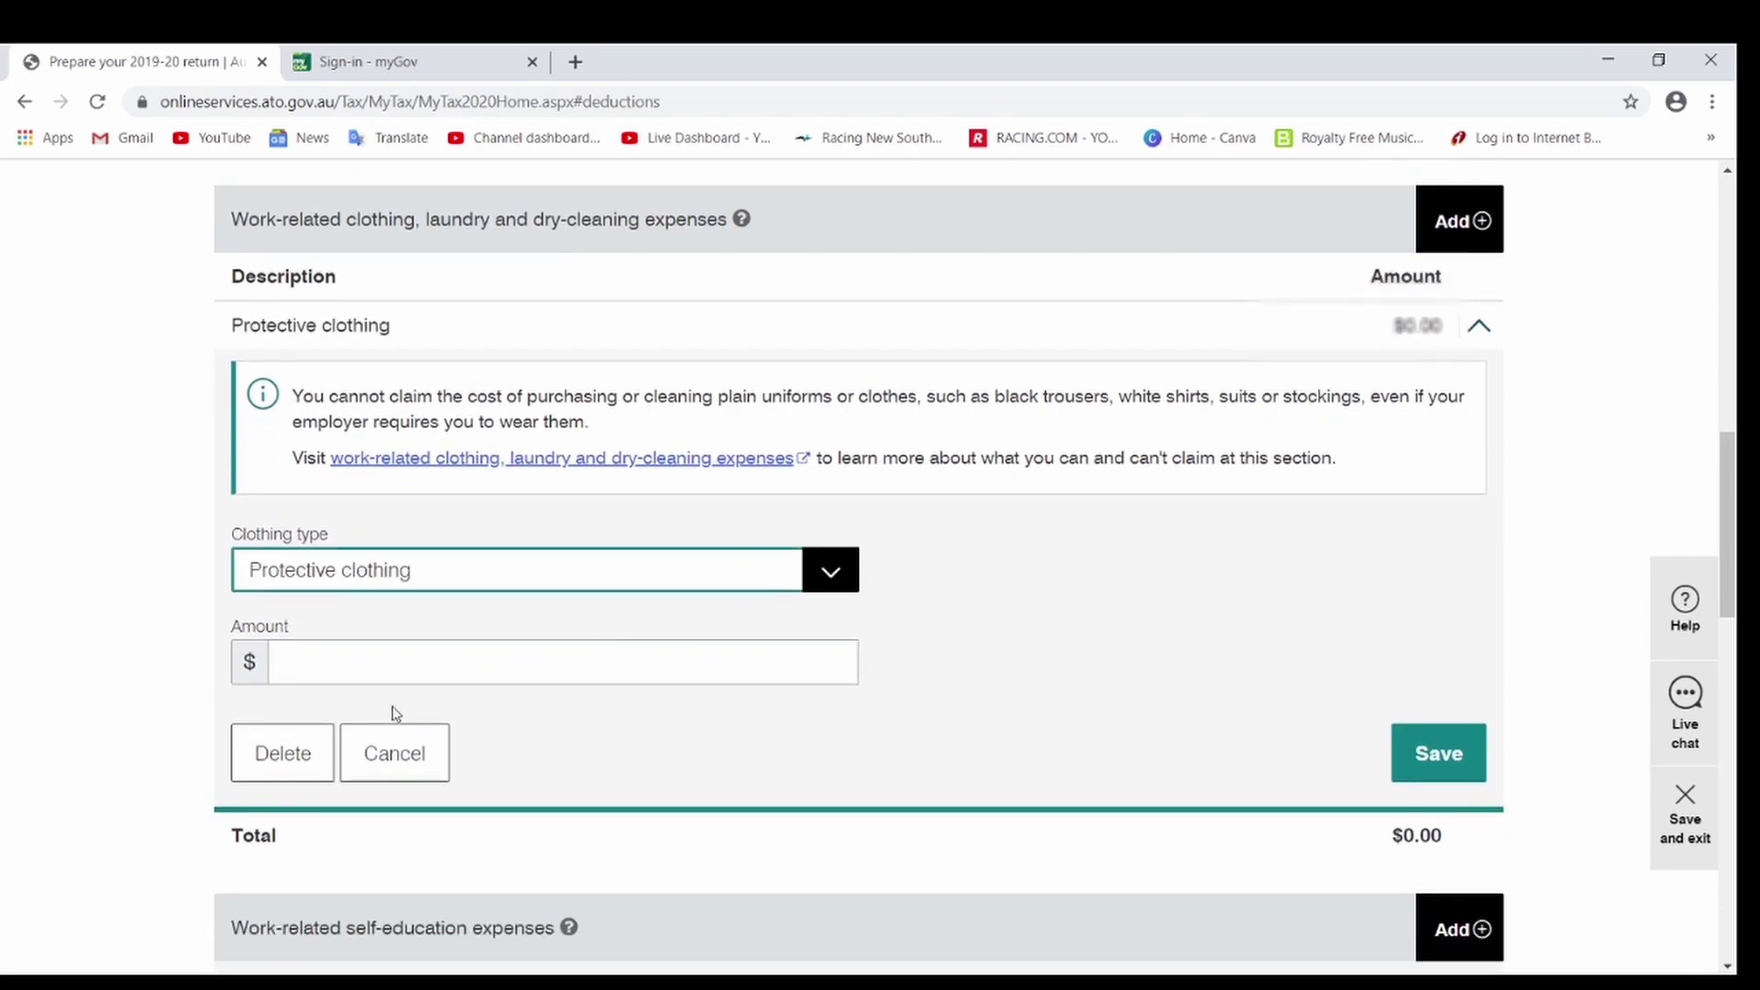
left_click(500, 677)
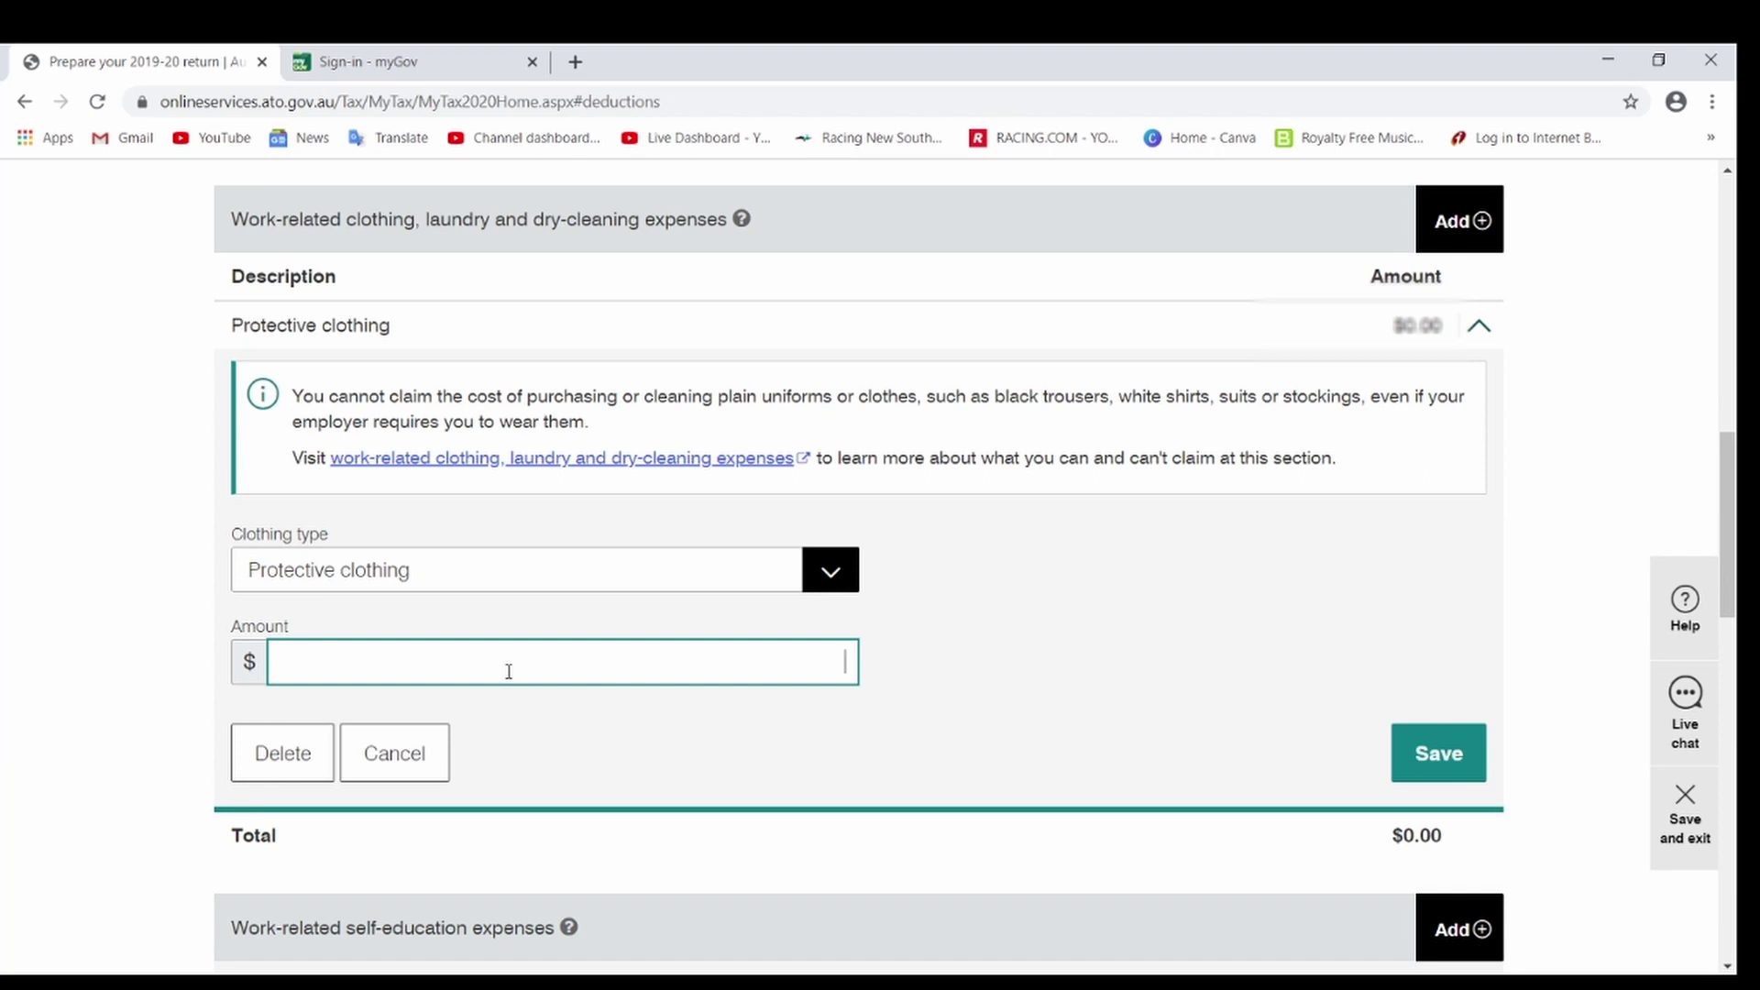
type("300")
left_click(1455, 773)
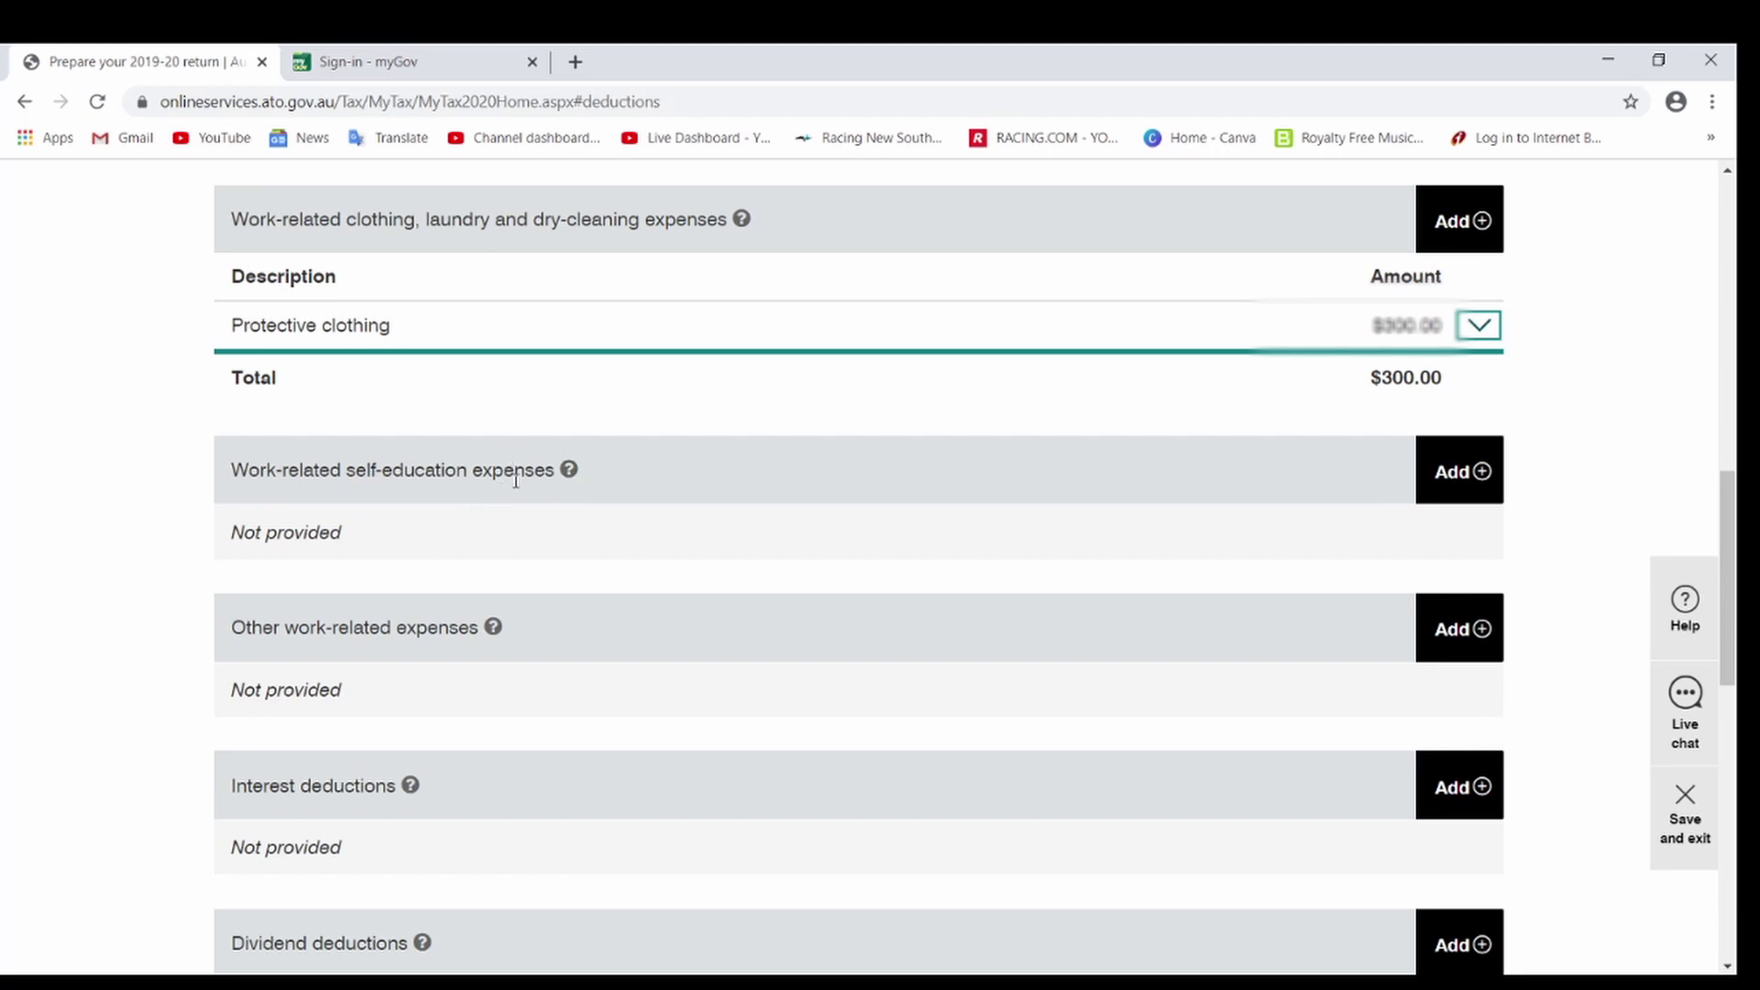
Step: Save the deductions and review the summary showing $468 travel and $300 clothing
scroll(516, 481, "down", 1)
scroll(554, 550, "down", 3)
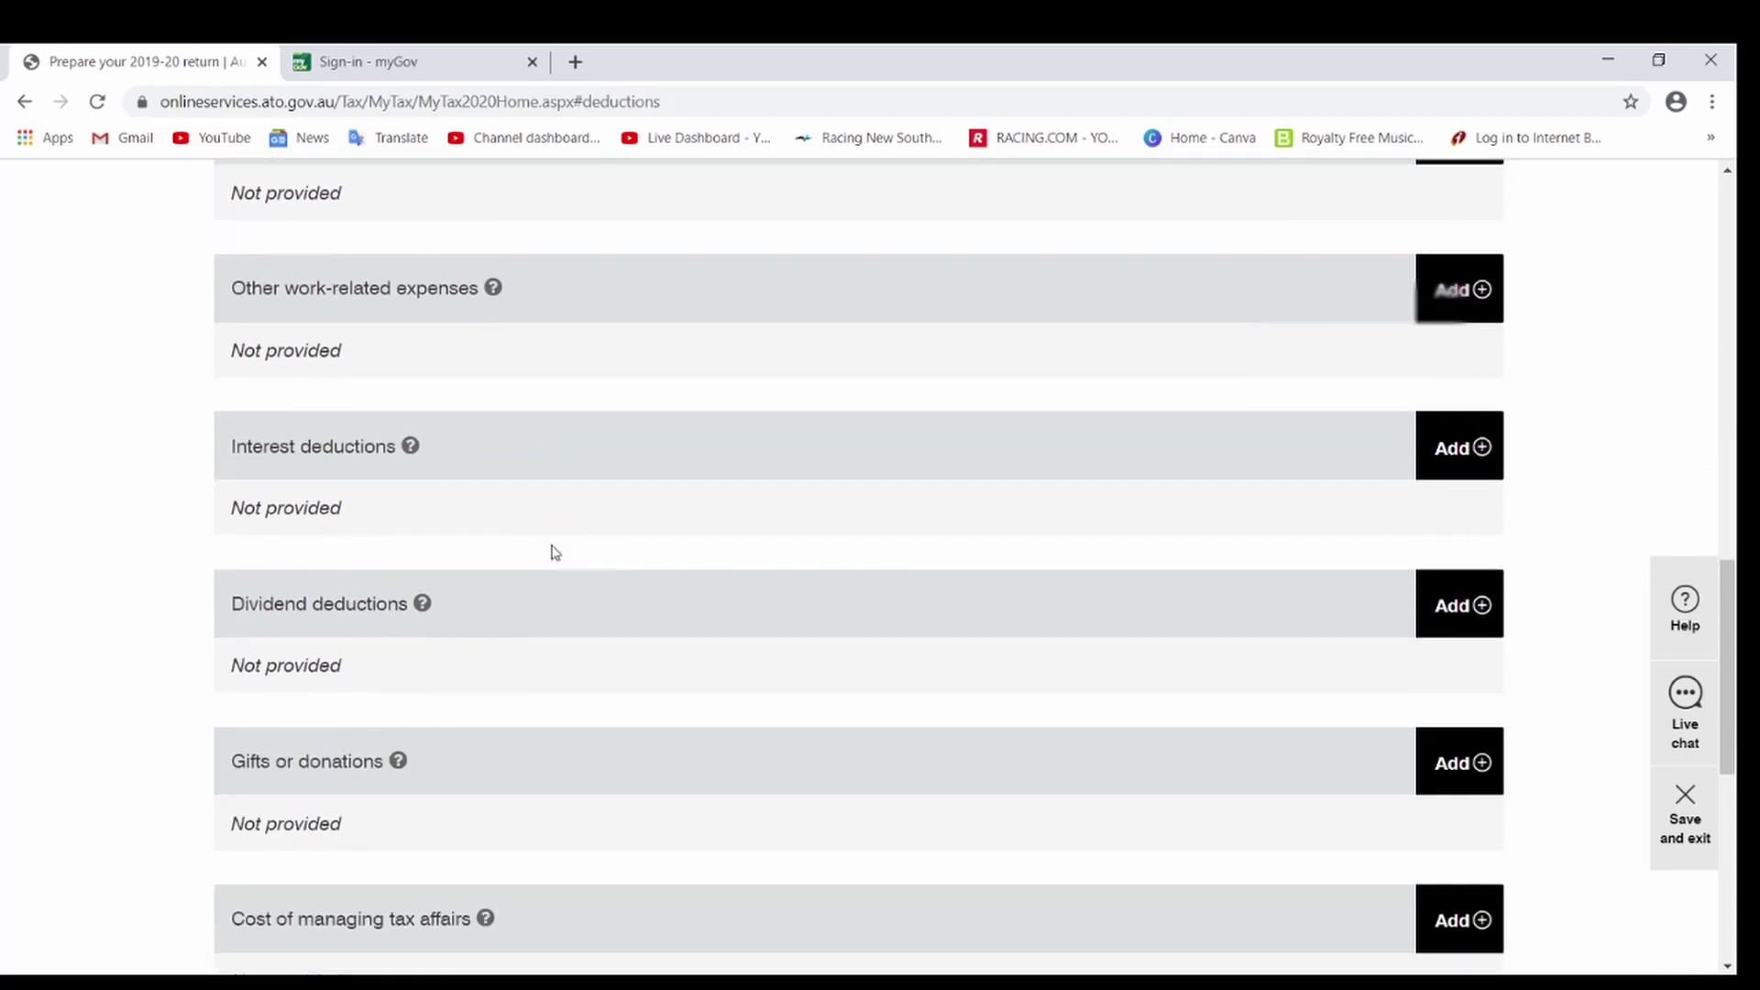
scroll(550, 552, "down", 1)
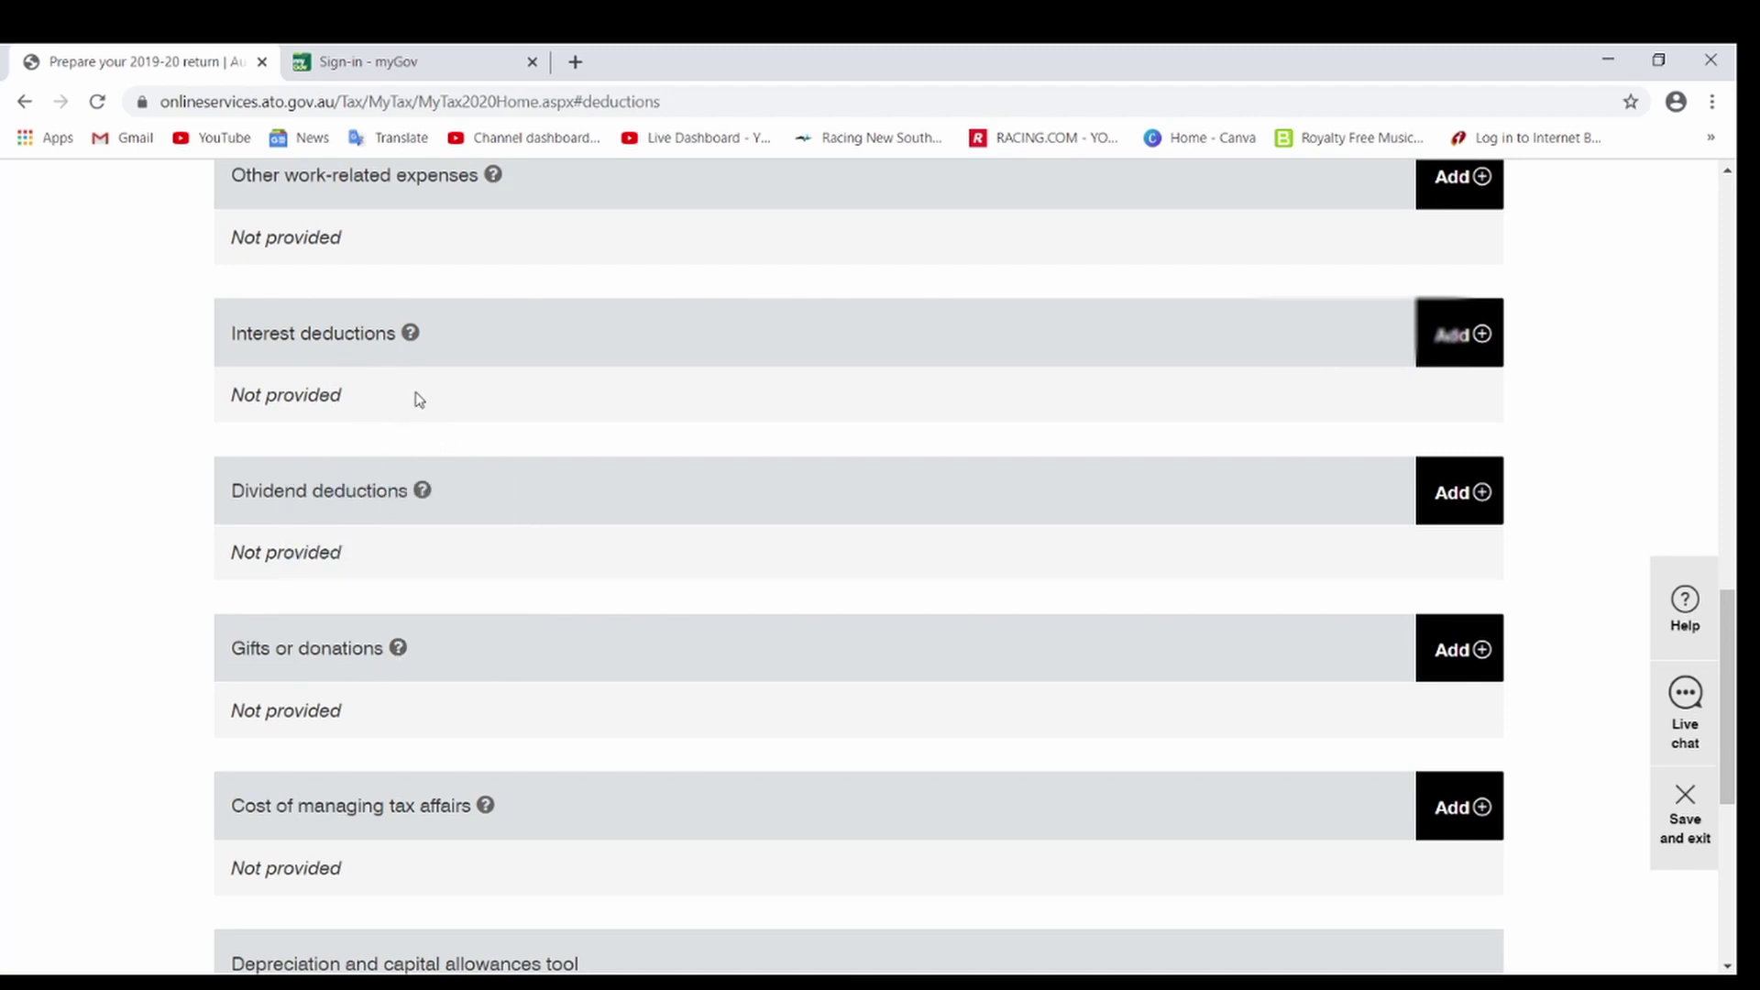
scroll(417, 400, "down", 2)
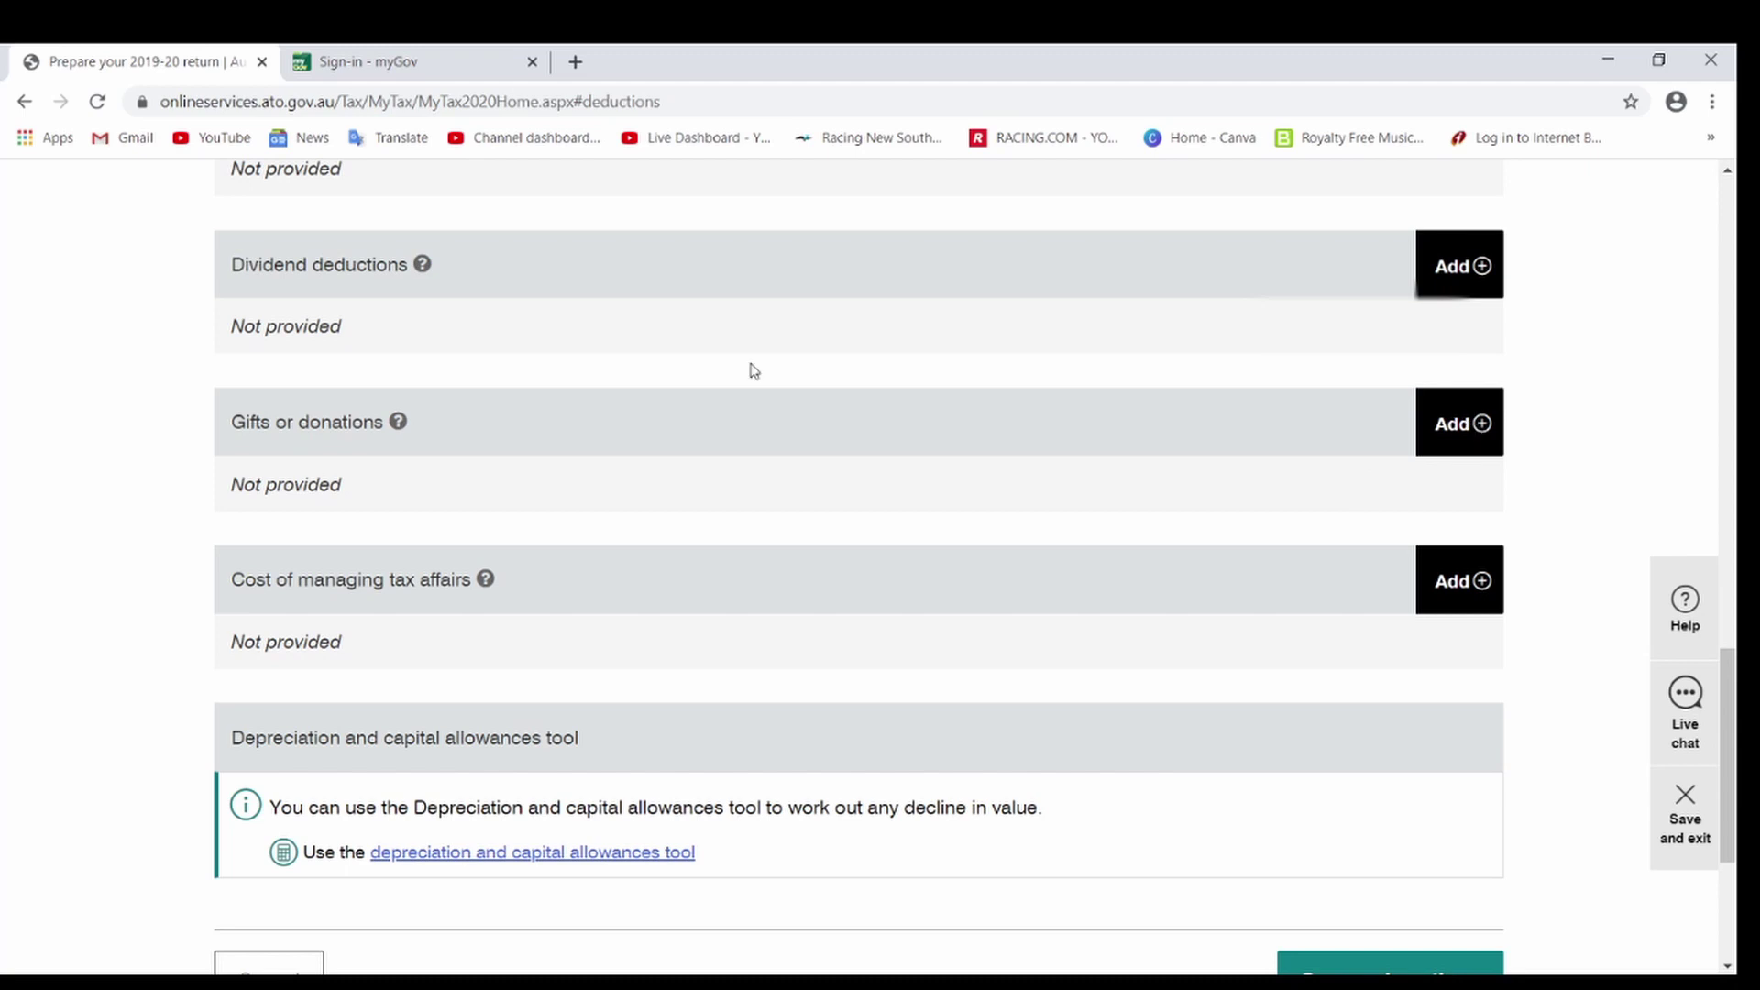
scroll(597, 503, "down", 4)
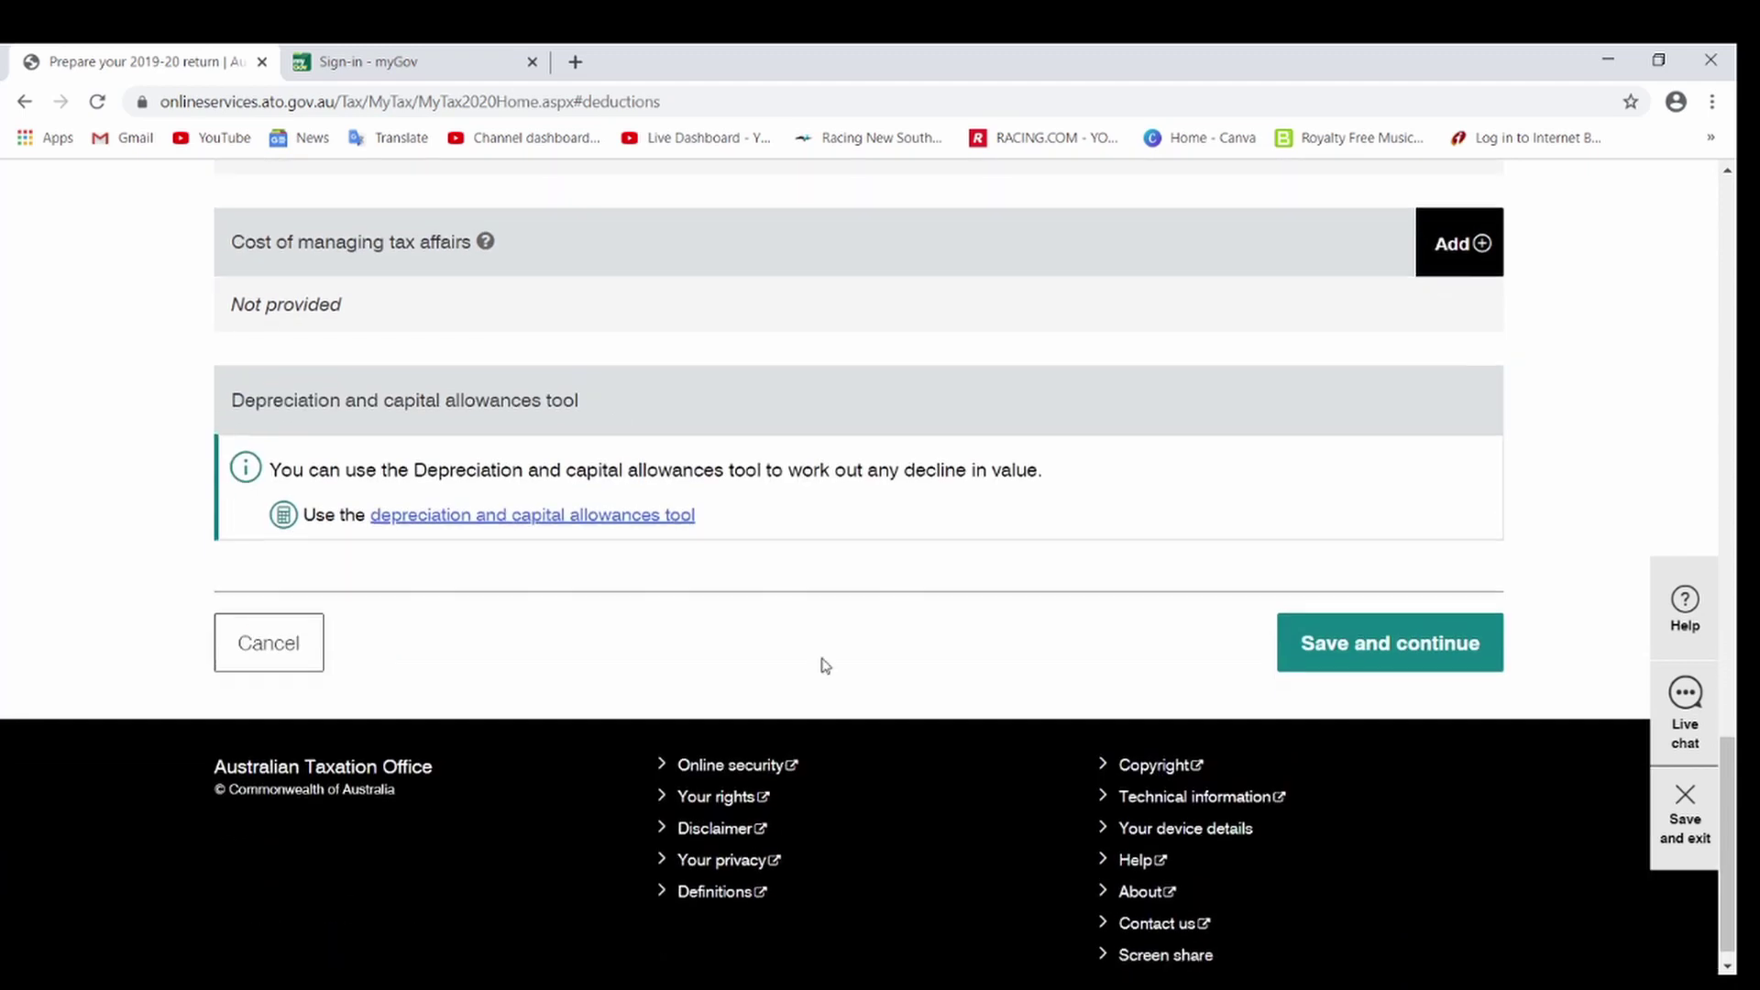
left_click(1319, 639)
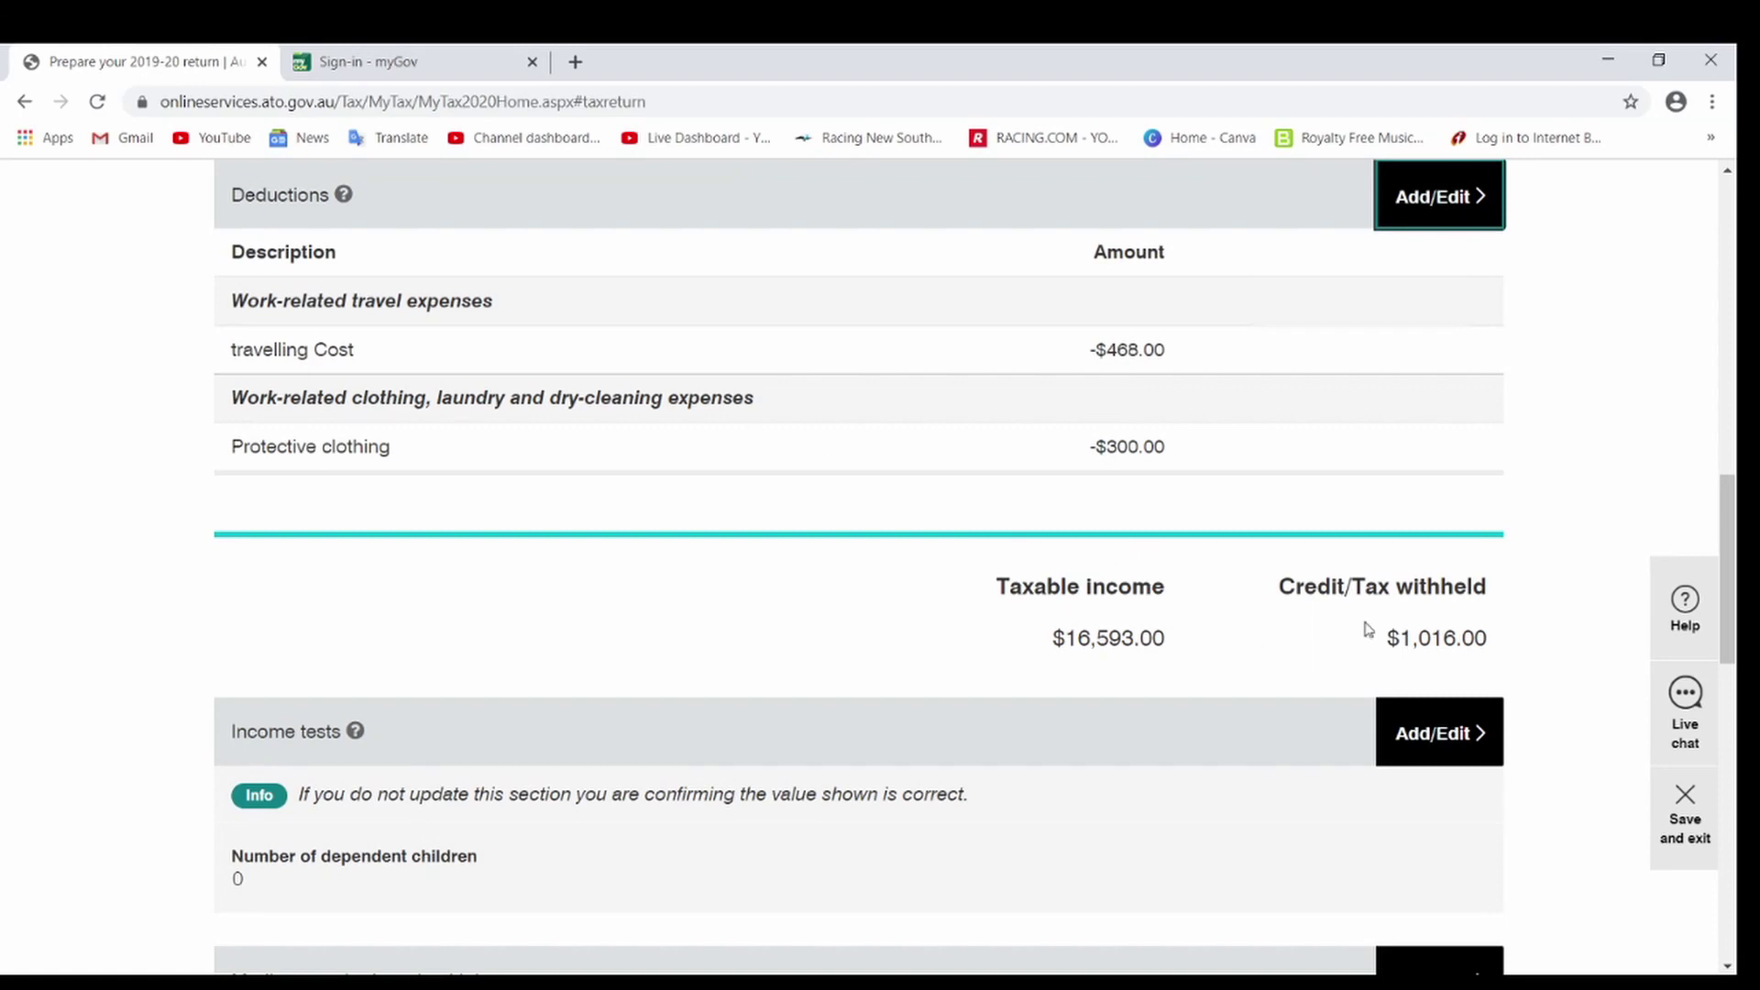
scroll(1135, 609, "down", 4)
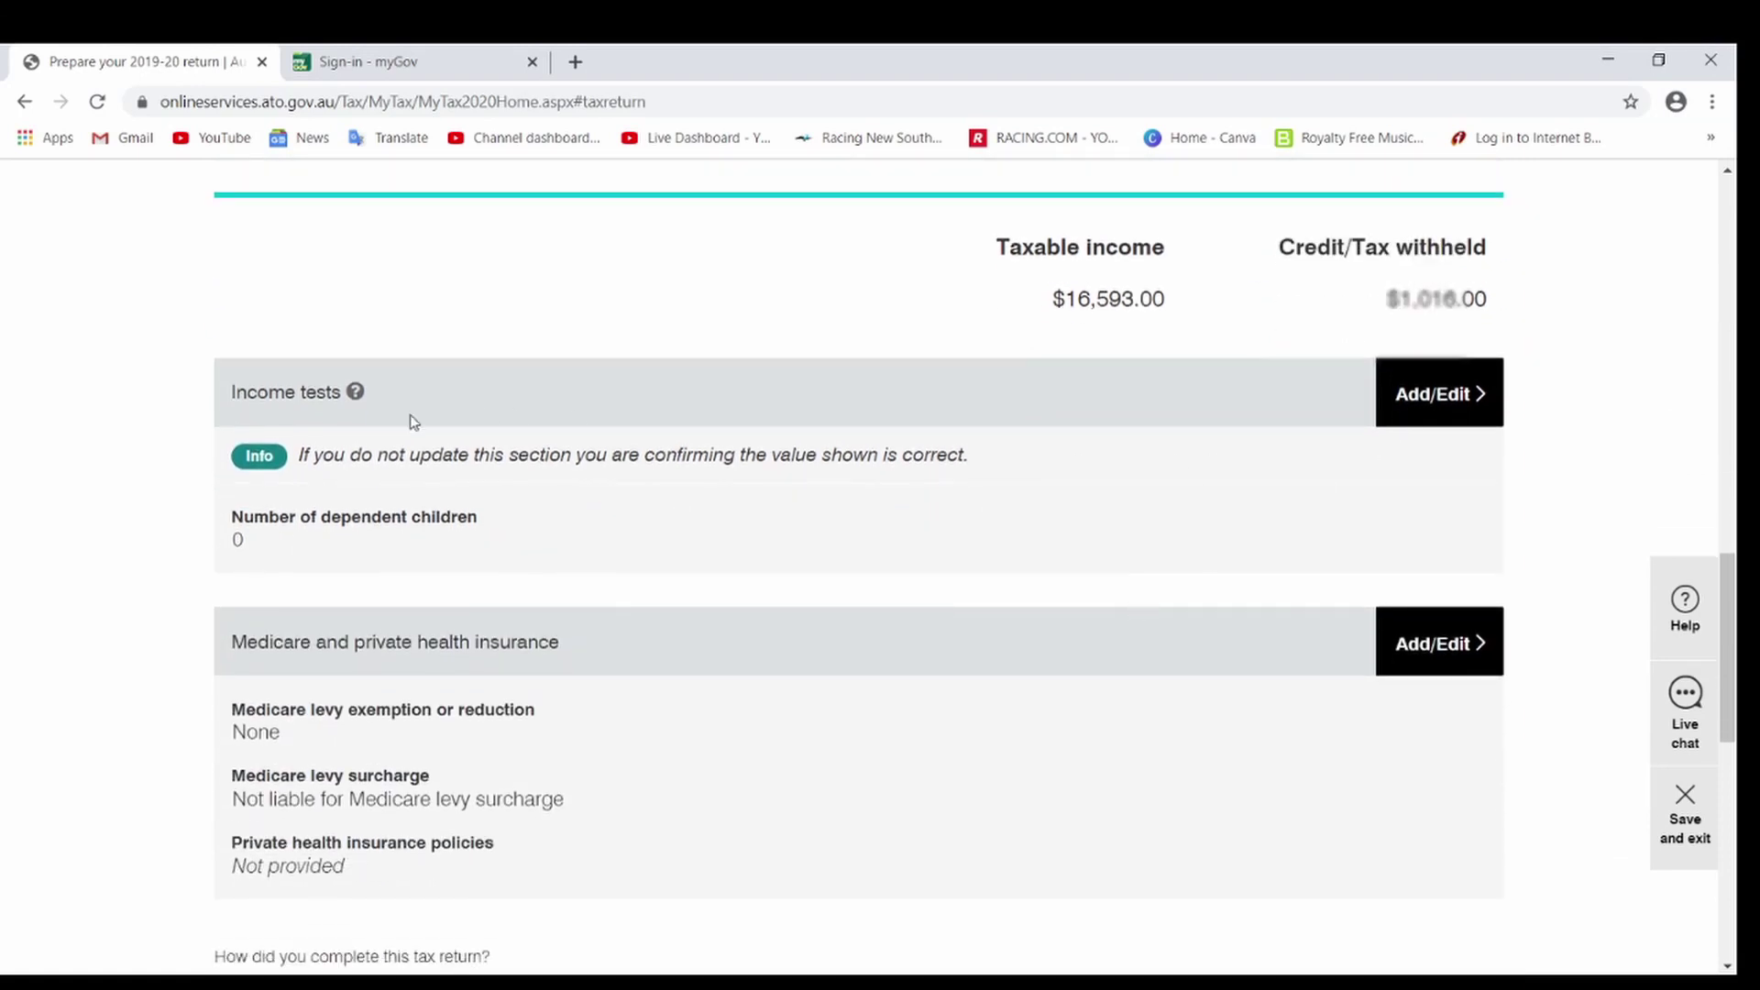
scroll(1056, 449, "down", 1)
scroll(1054, 448, "down", 2)
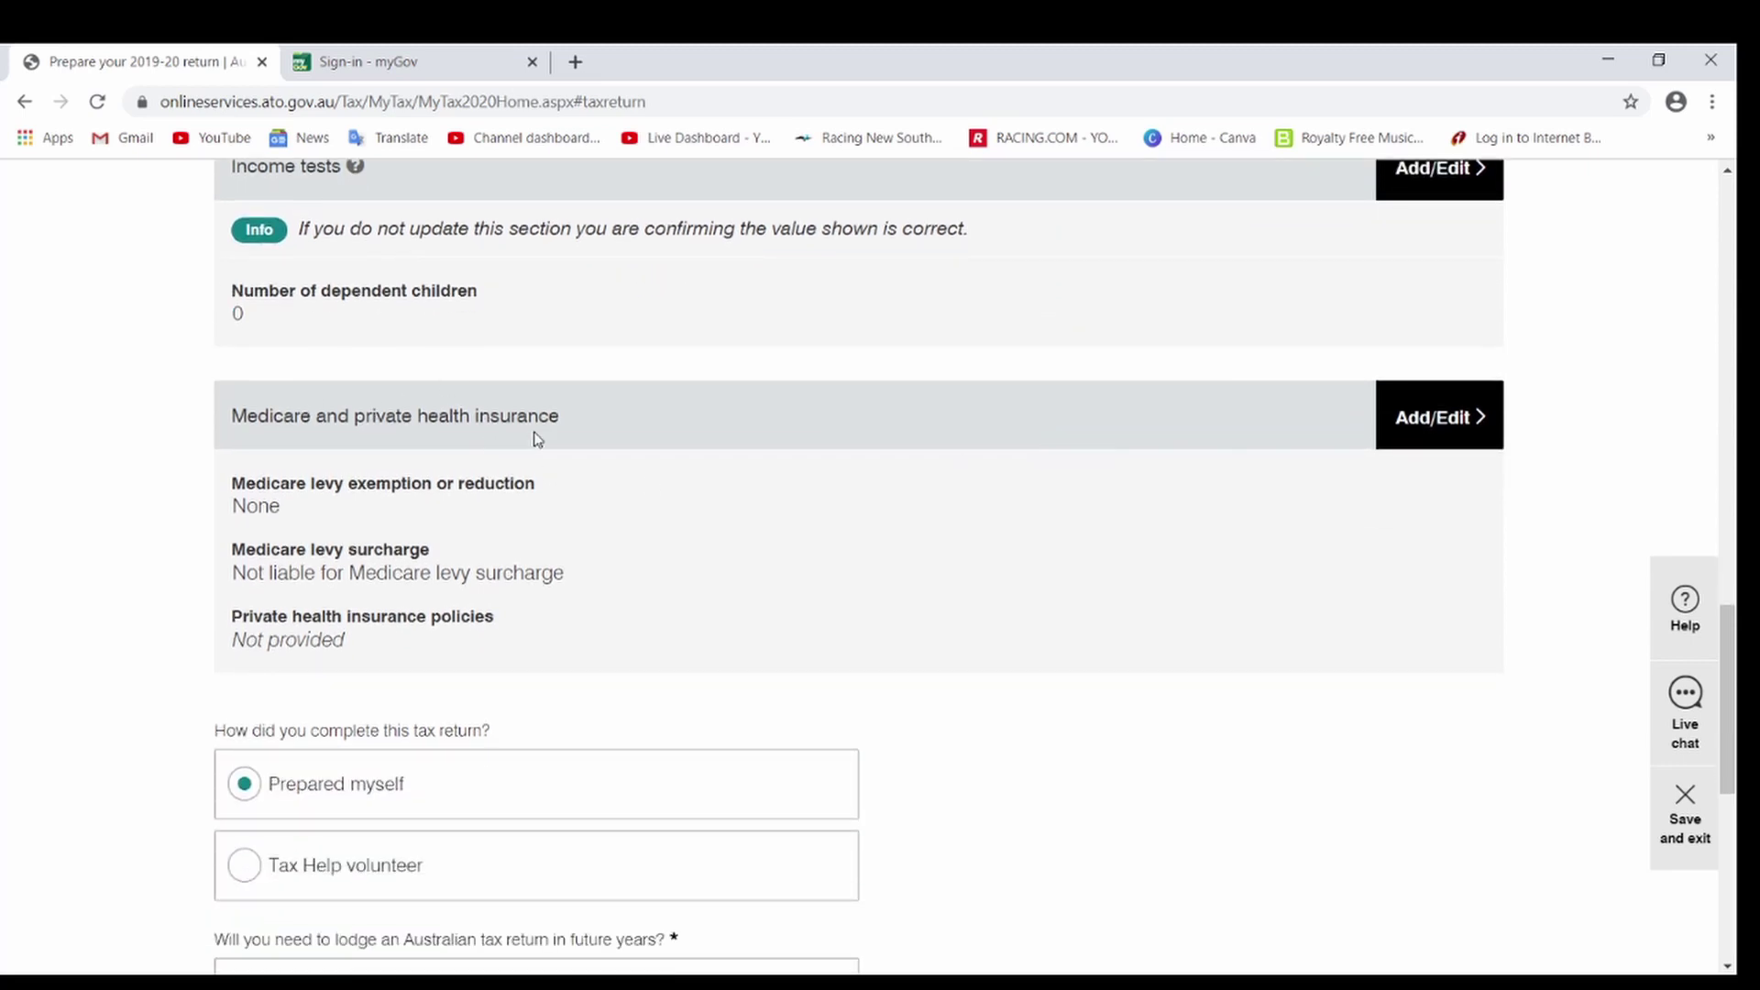
Step: In the Medicare and private health insurance section, answer Yes to a Medicare levy exemption category
left_click(1411, 416)
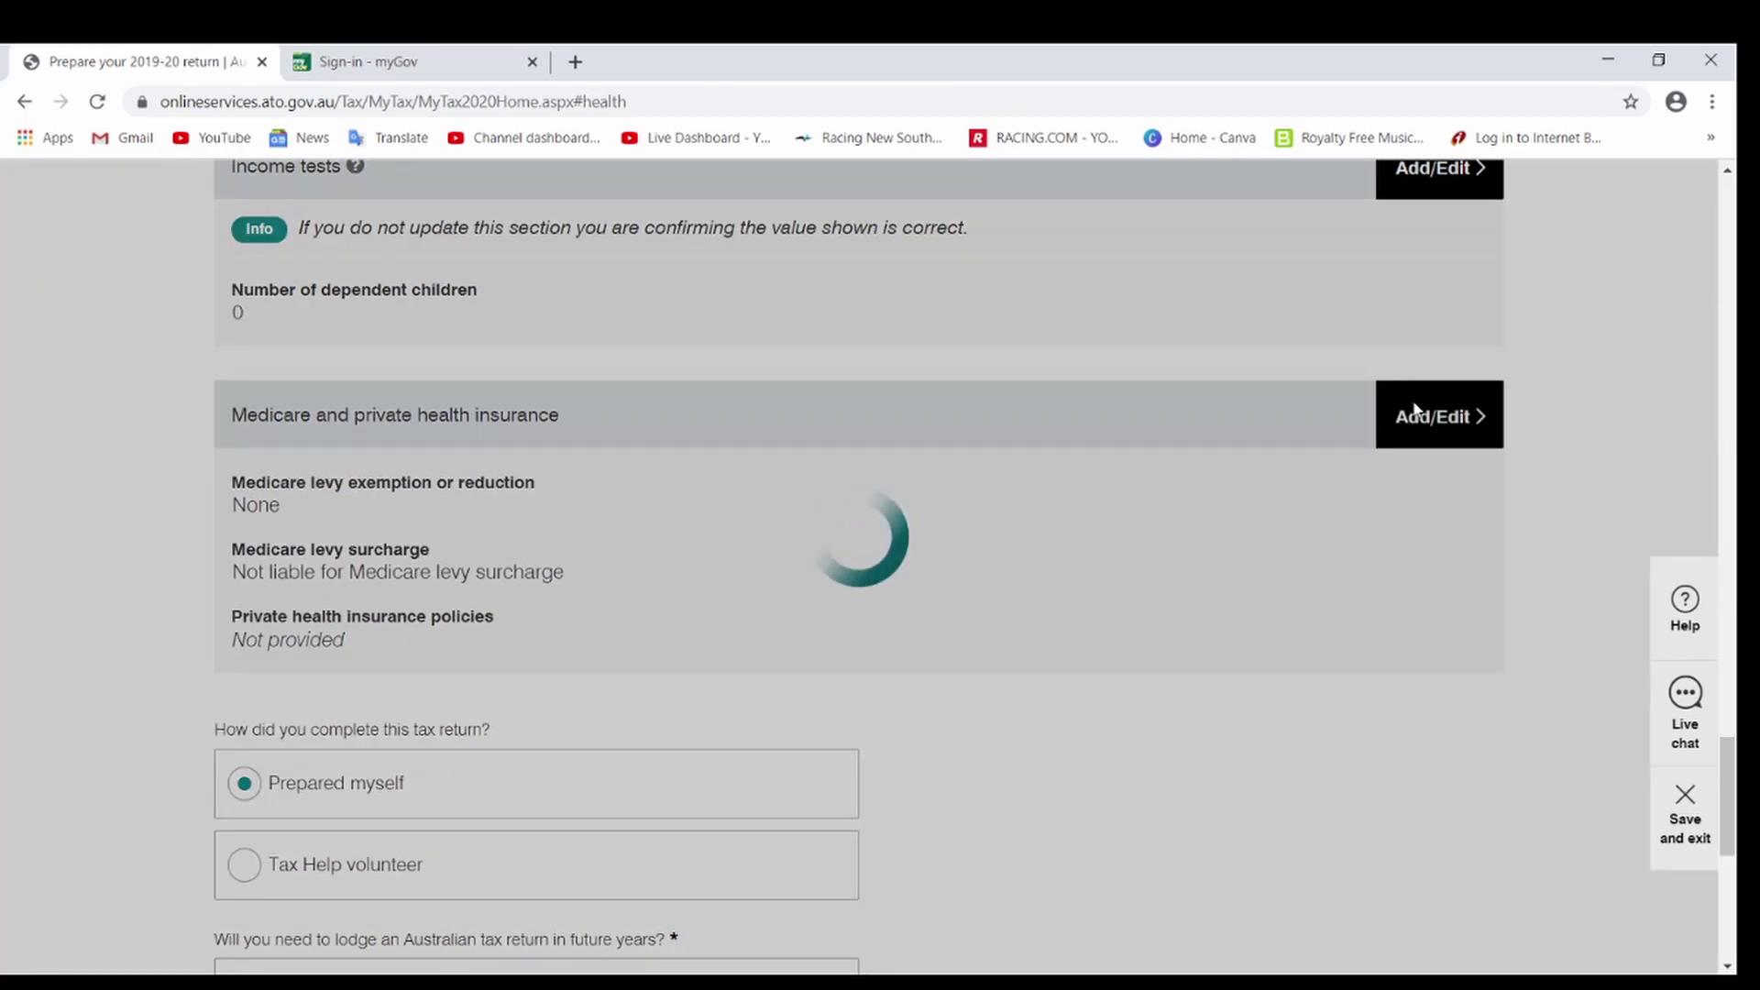
scroll(962, 642, "down", 2)
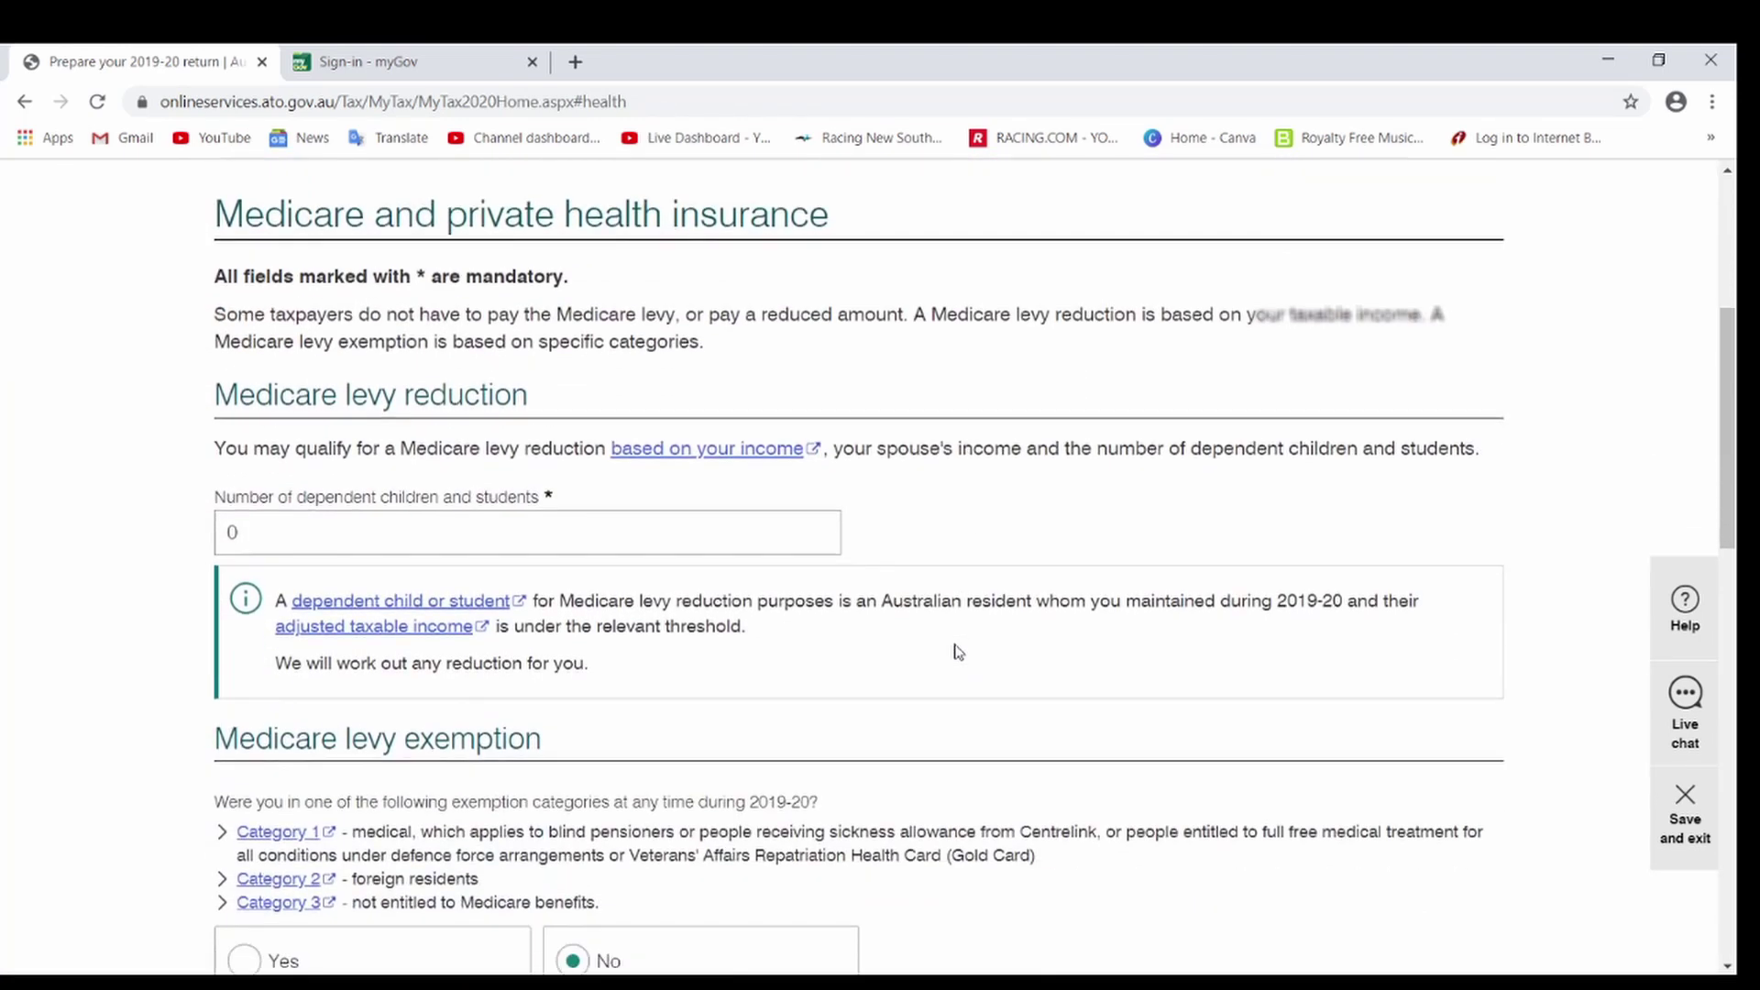
scroll(958, 653, "down", 1)
scroll(958, 653, "down", 1)
scroll(958, 652, "down", 1)
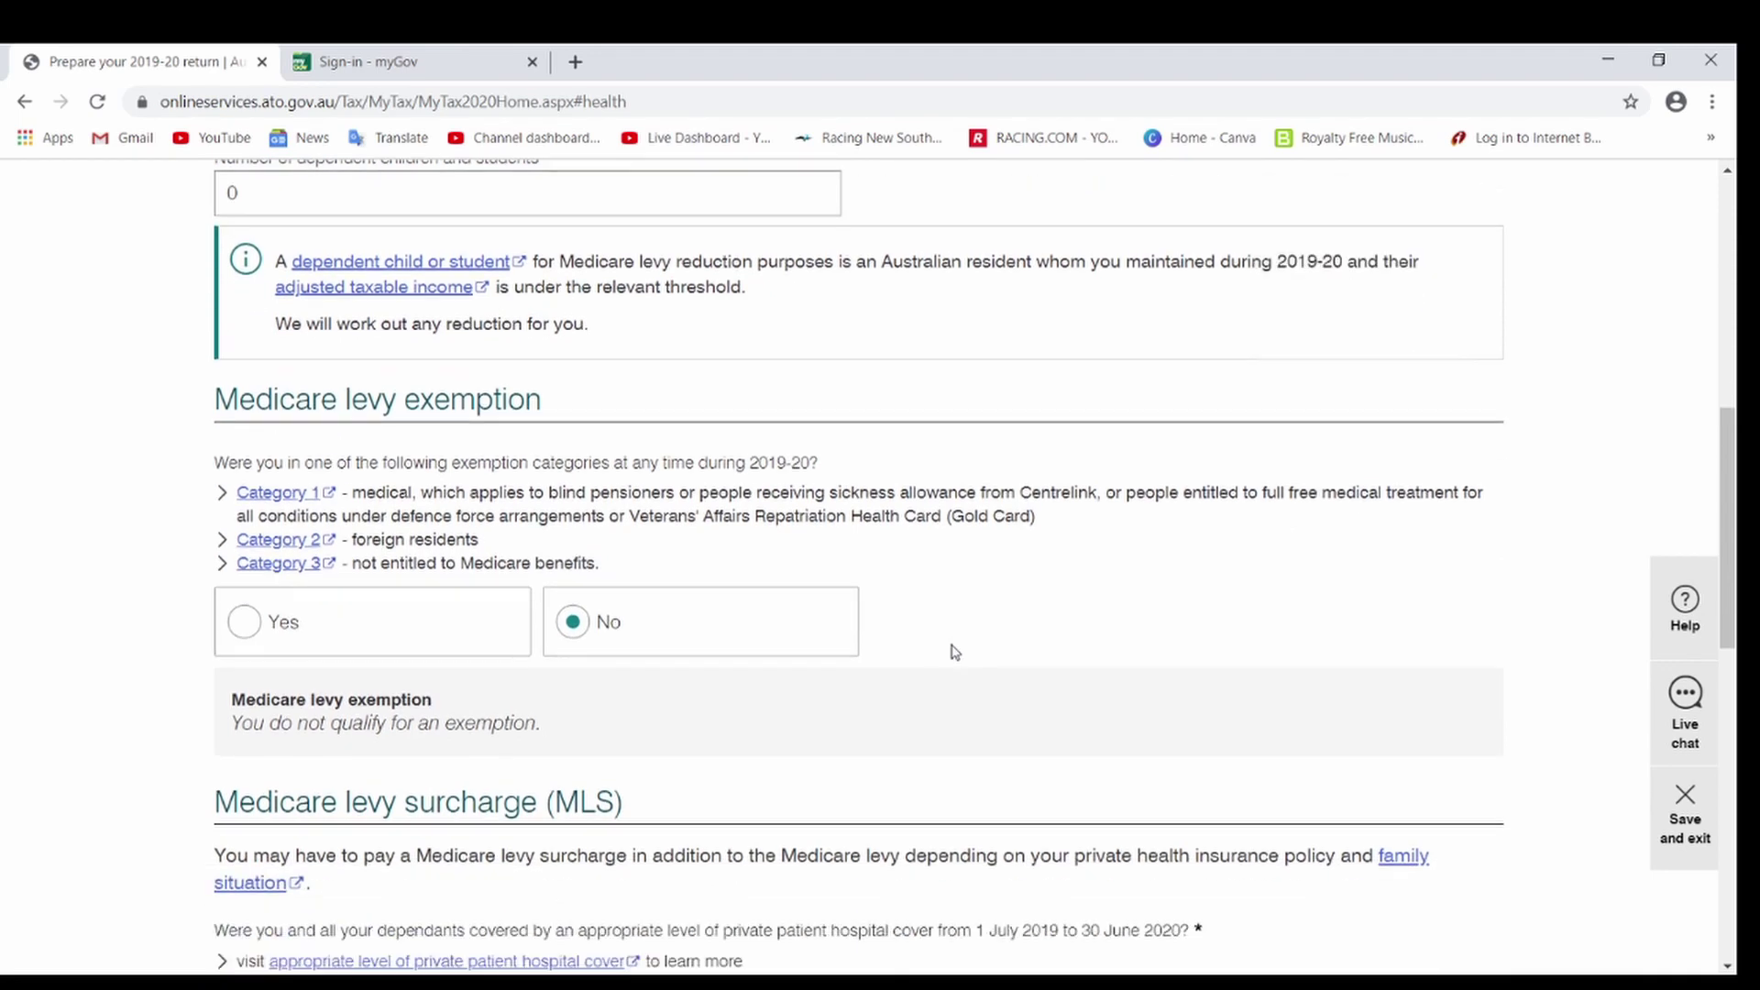
scroll(465, 468, "up", 2)
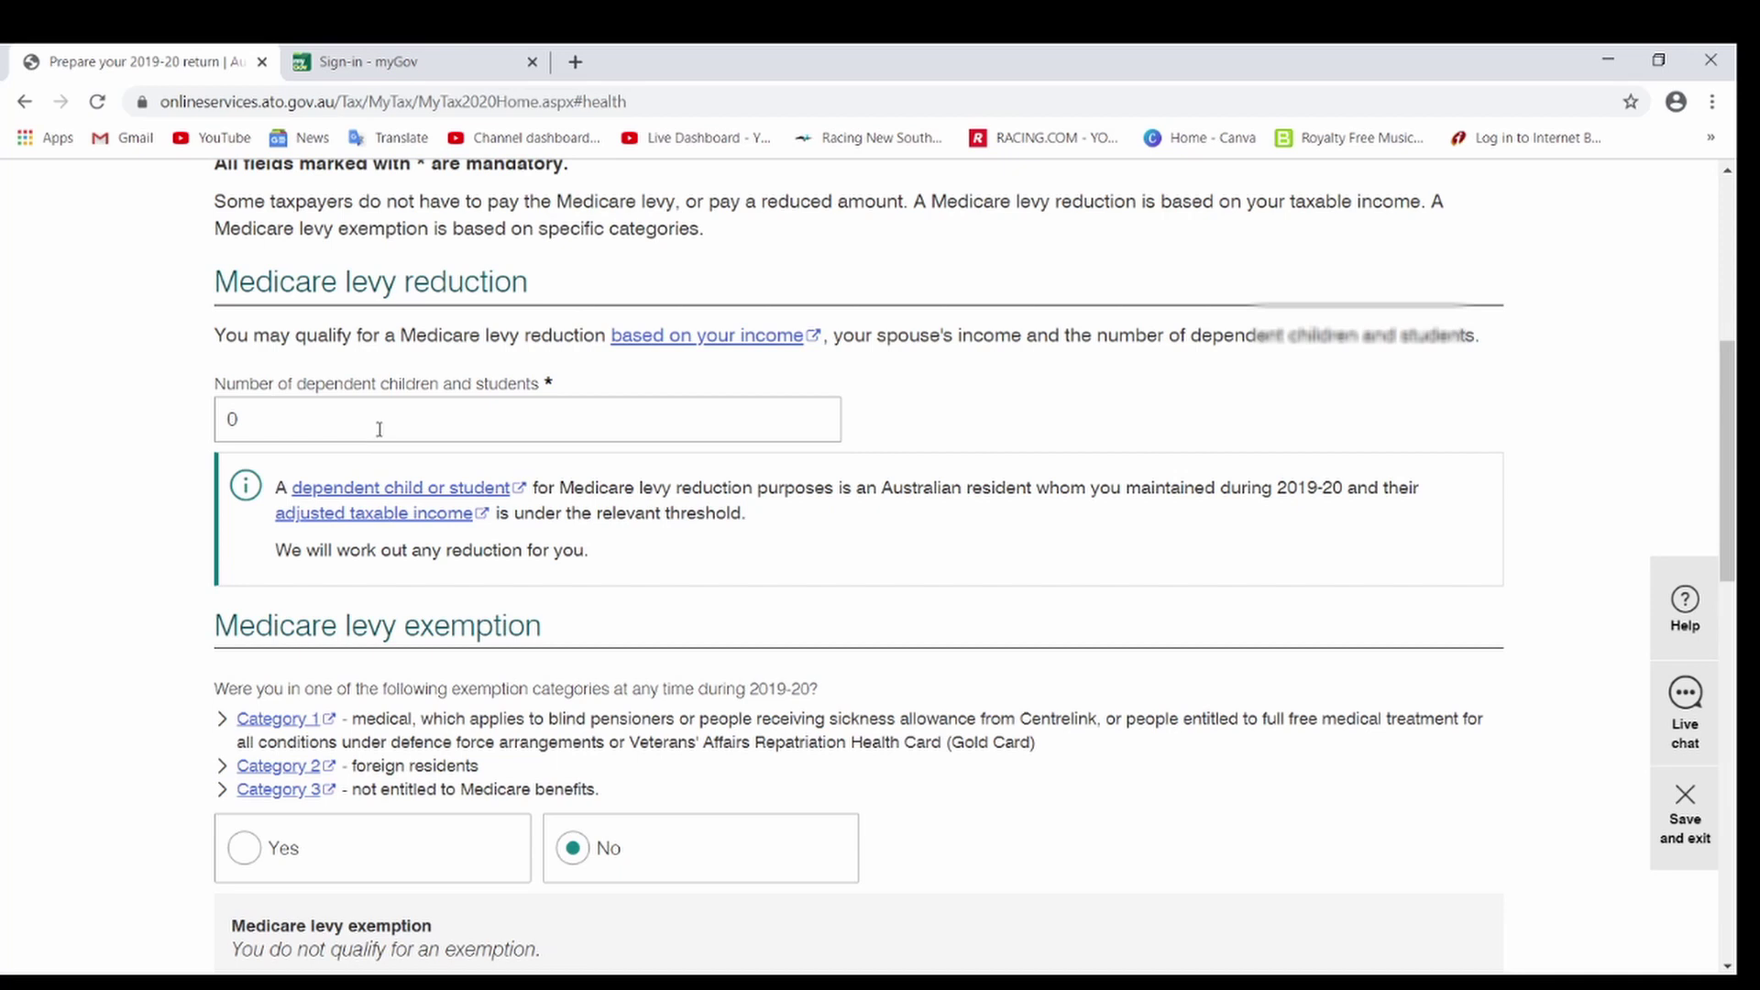
scroll(379, 429, "down", 2)
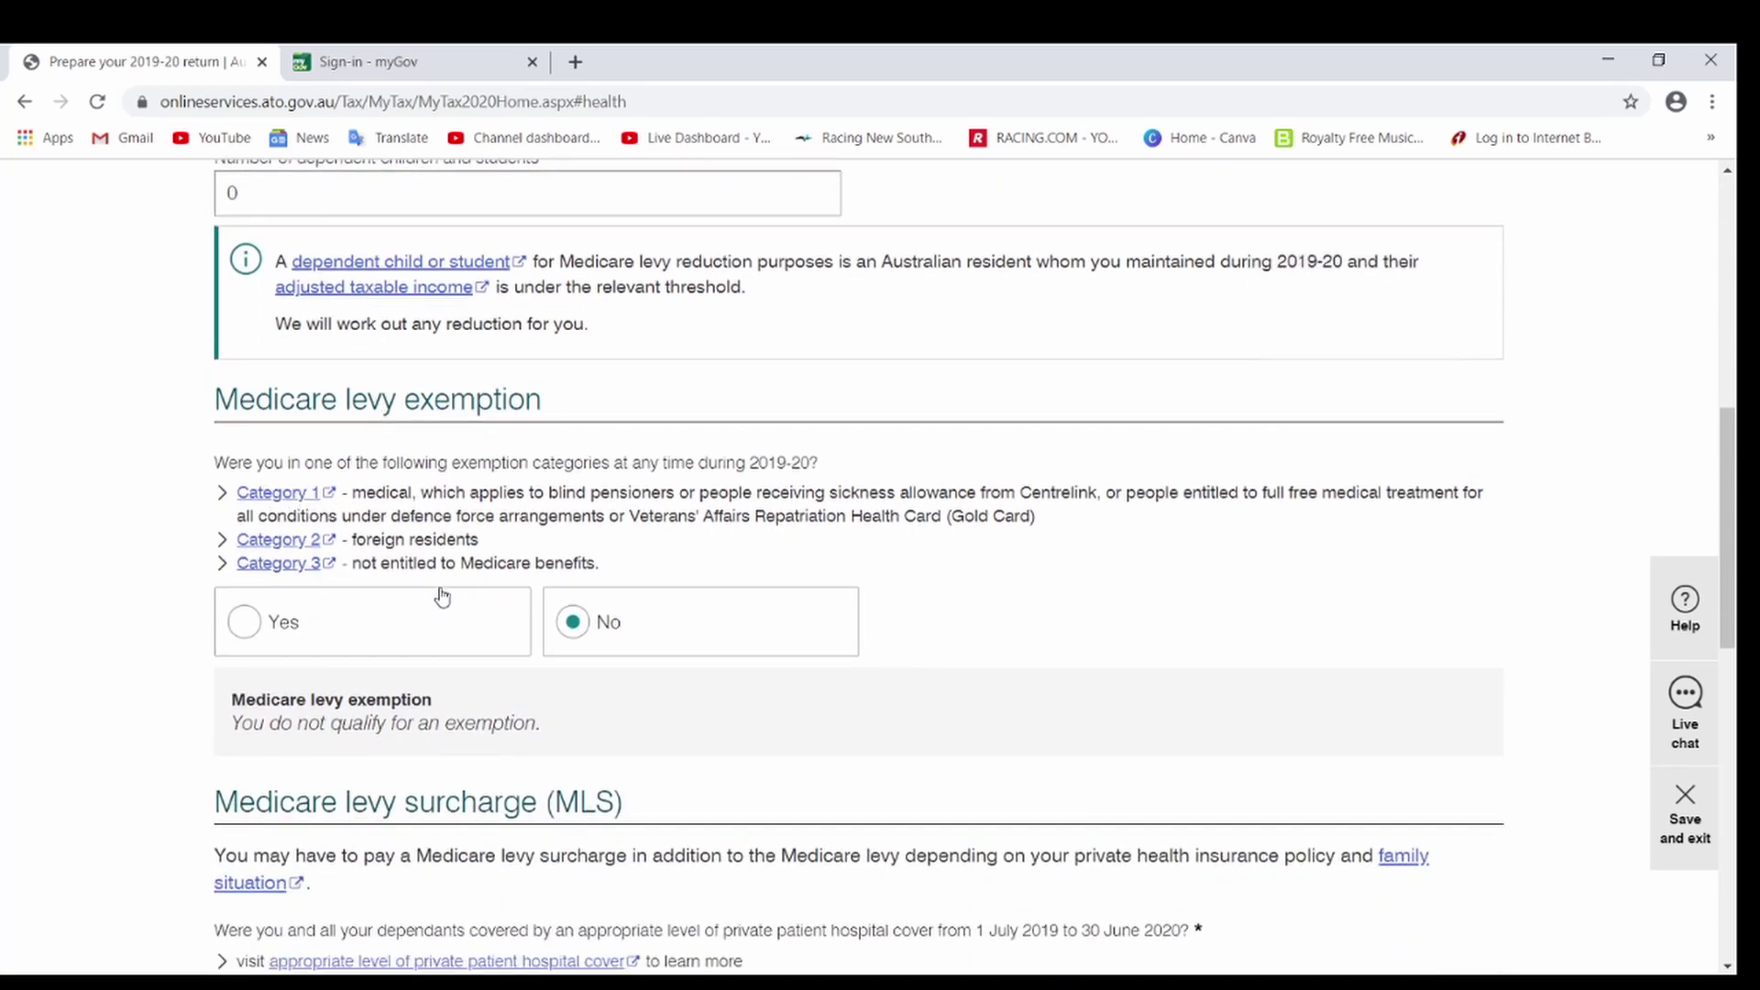
left_click(347, 632)
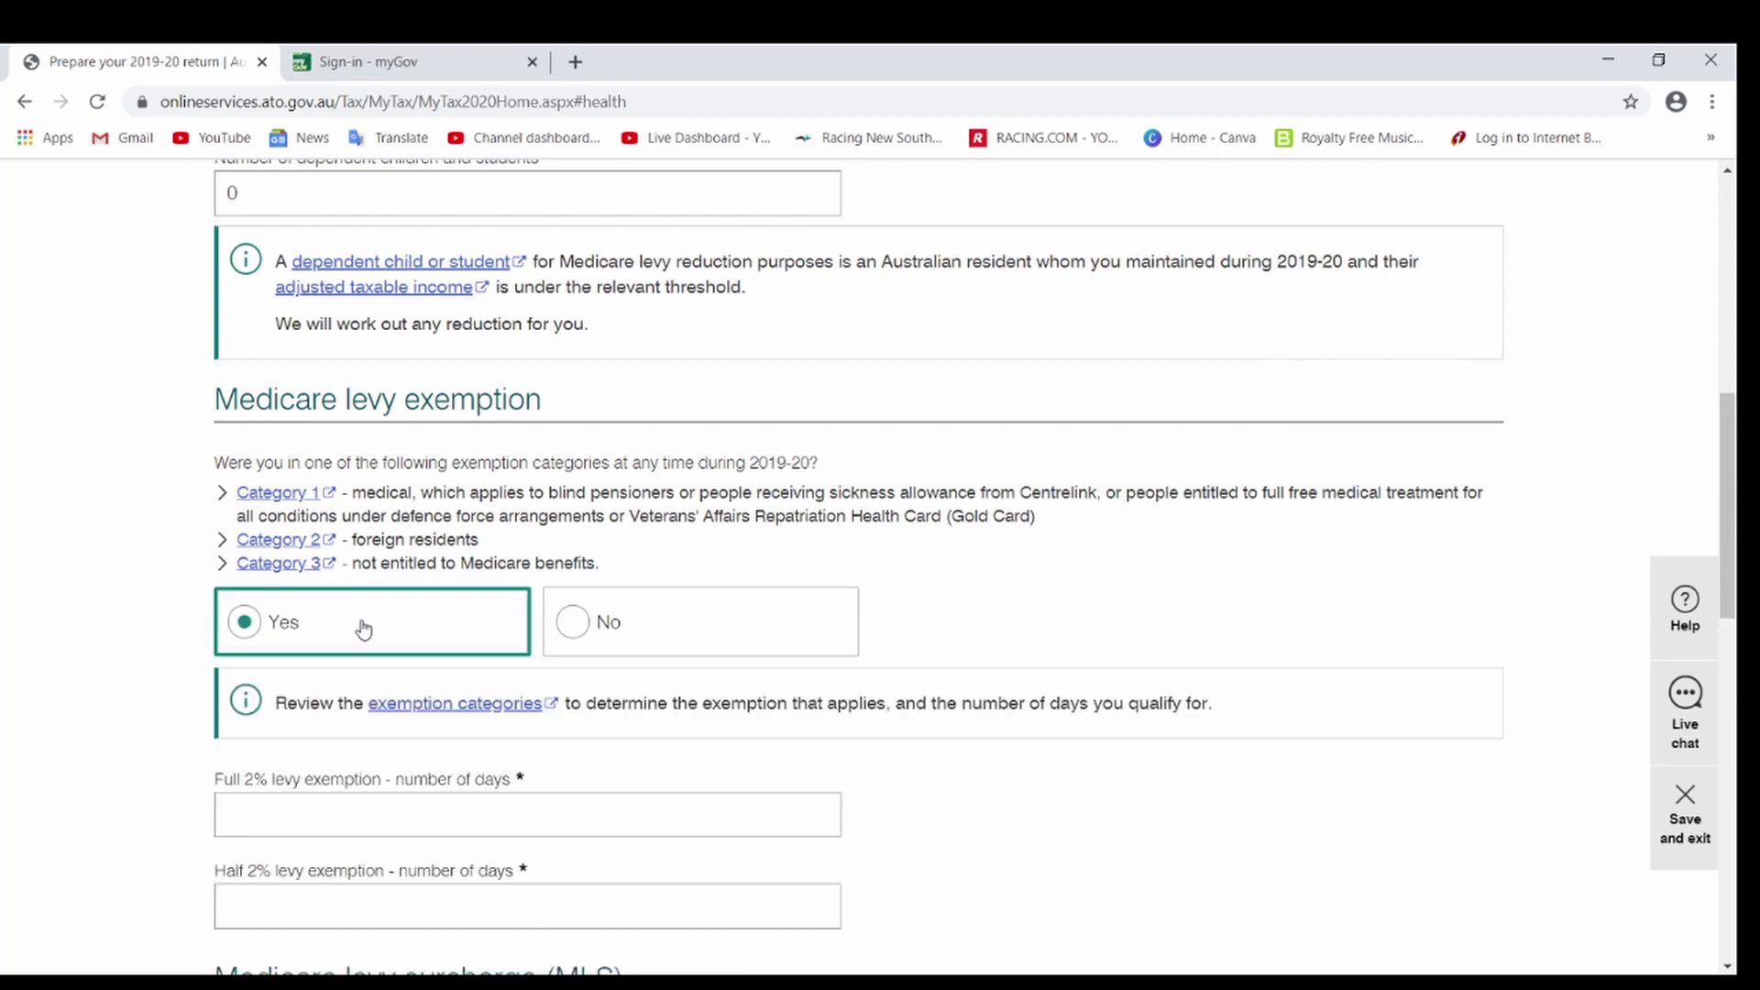
Step: Enter 365 days of full 2% exemption and 0 days of half 2% exemption
scroll(459, 616, "down", 1)
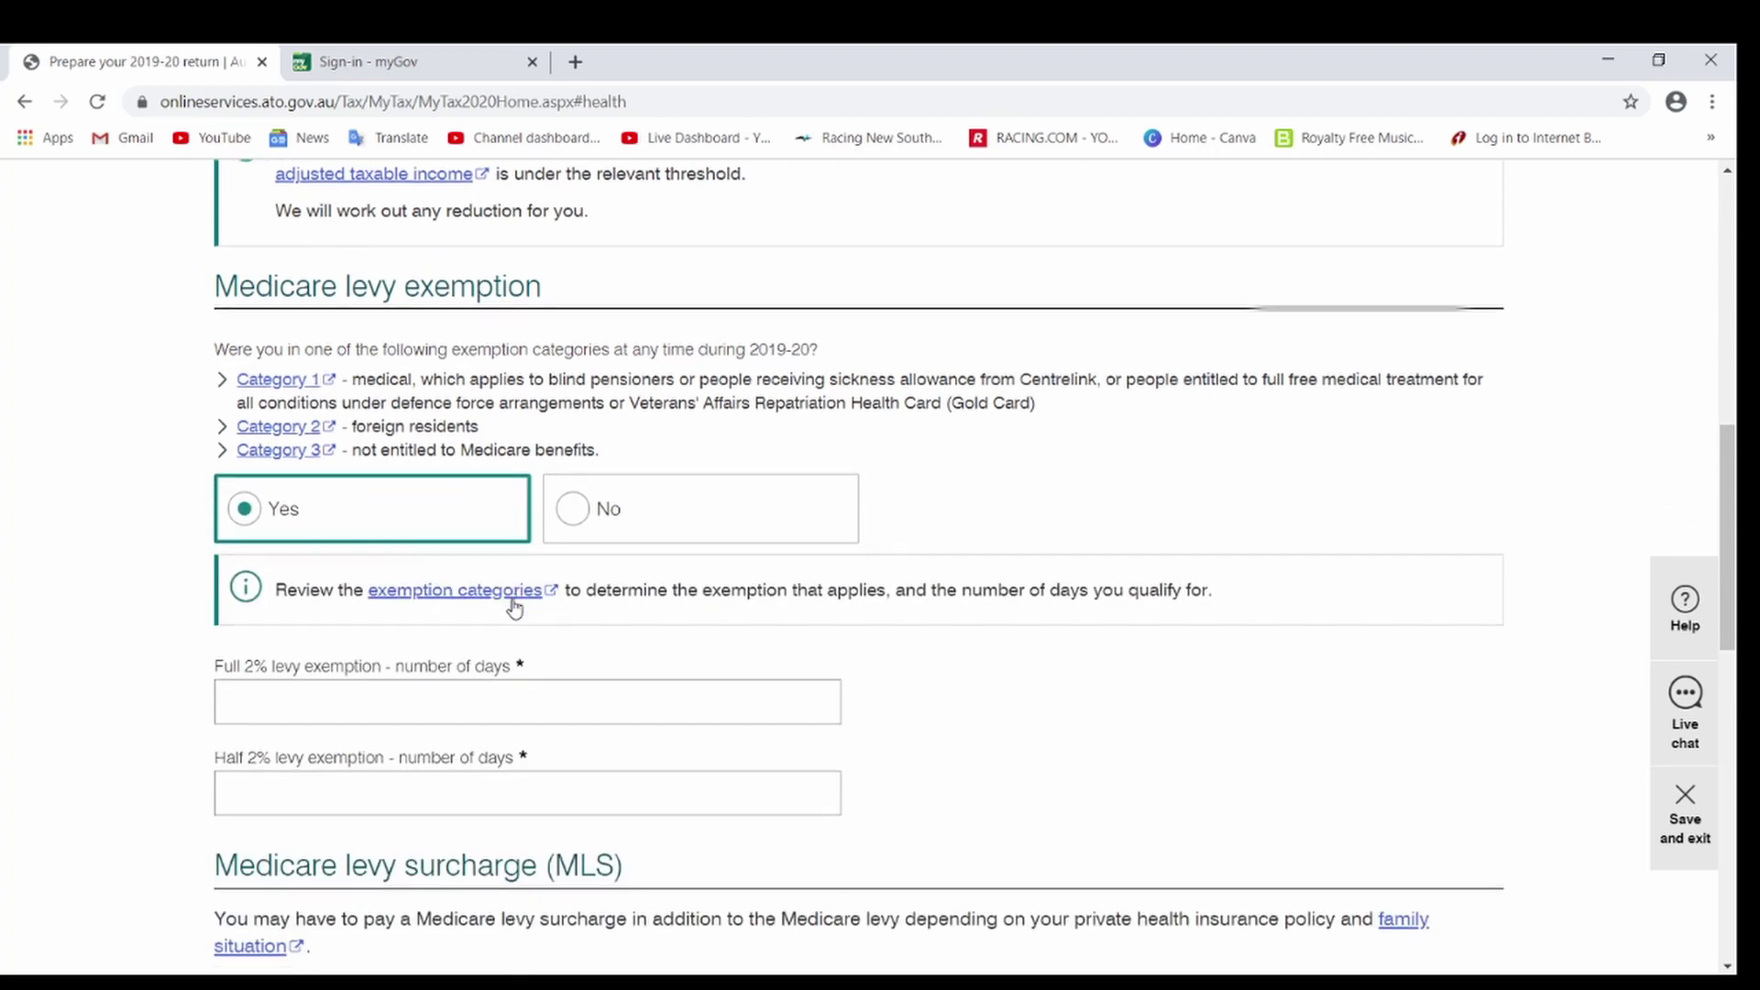
left_click(485, 702)
type("365")
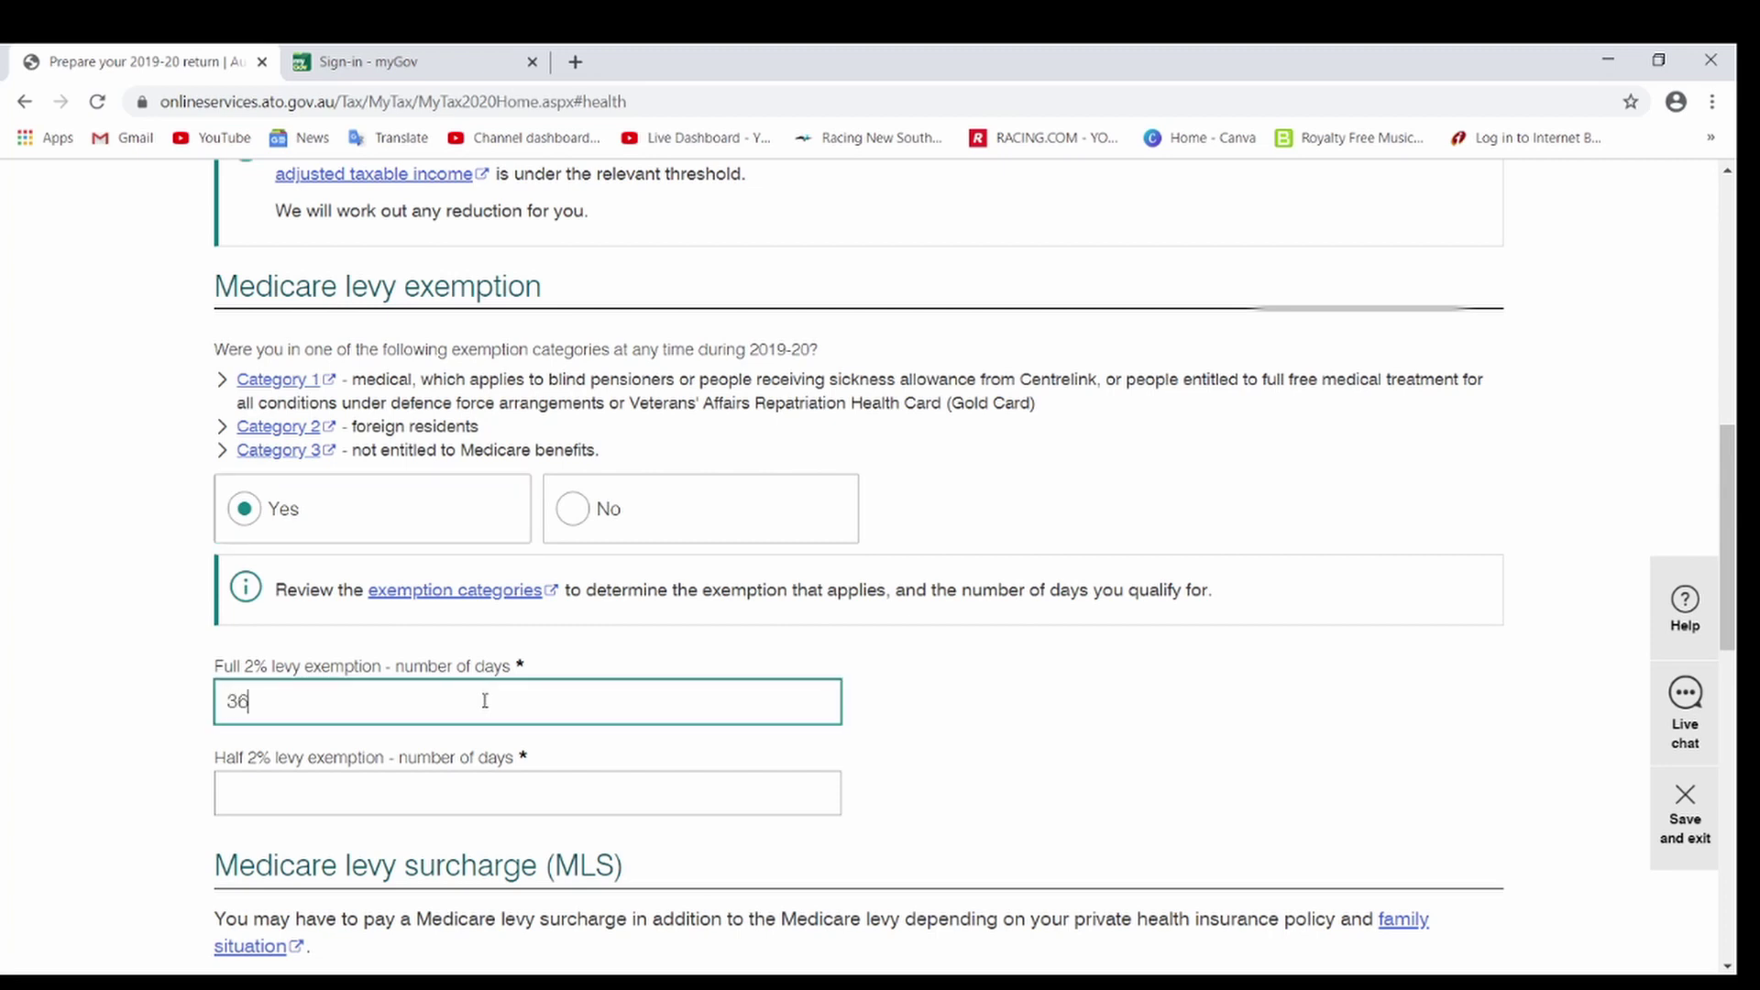
left_click(447, 804)
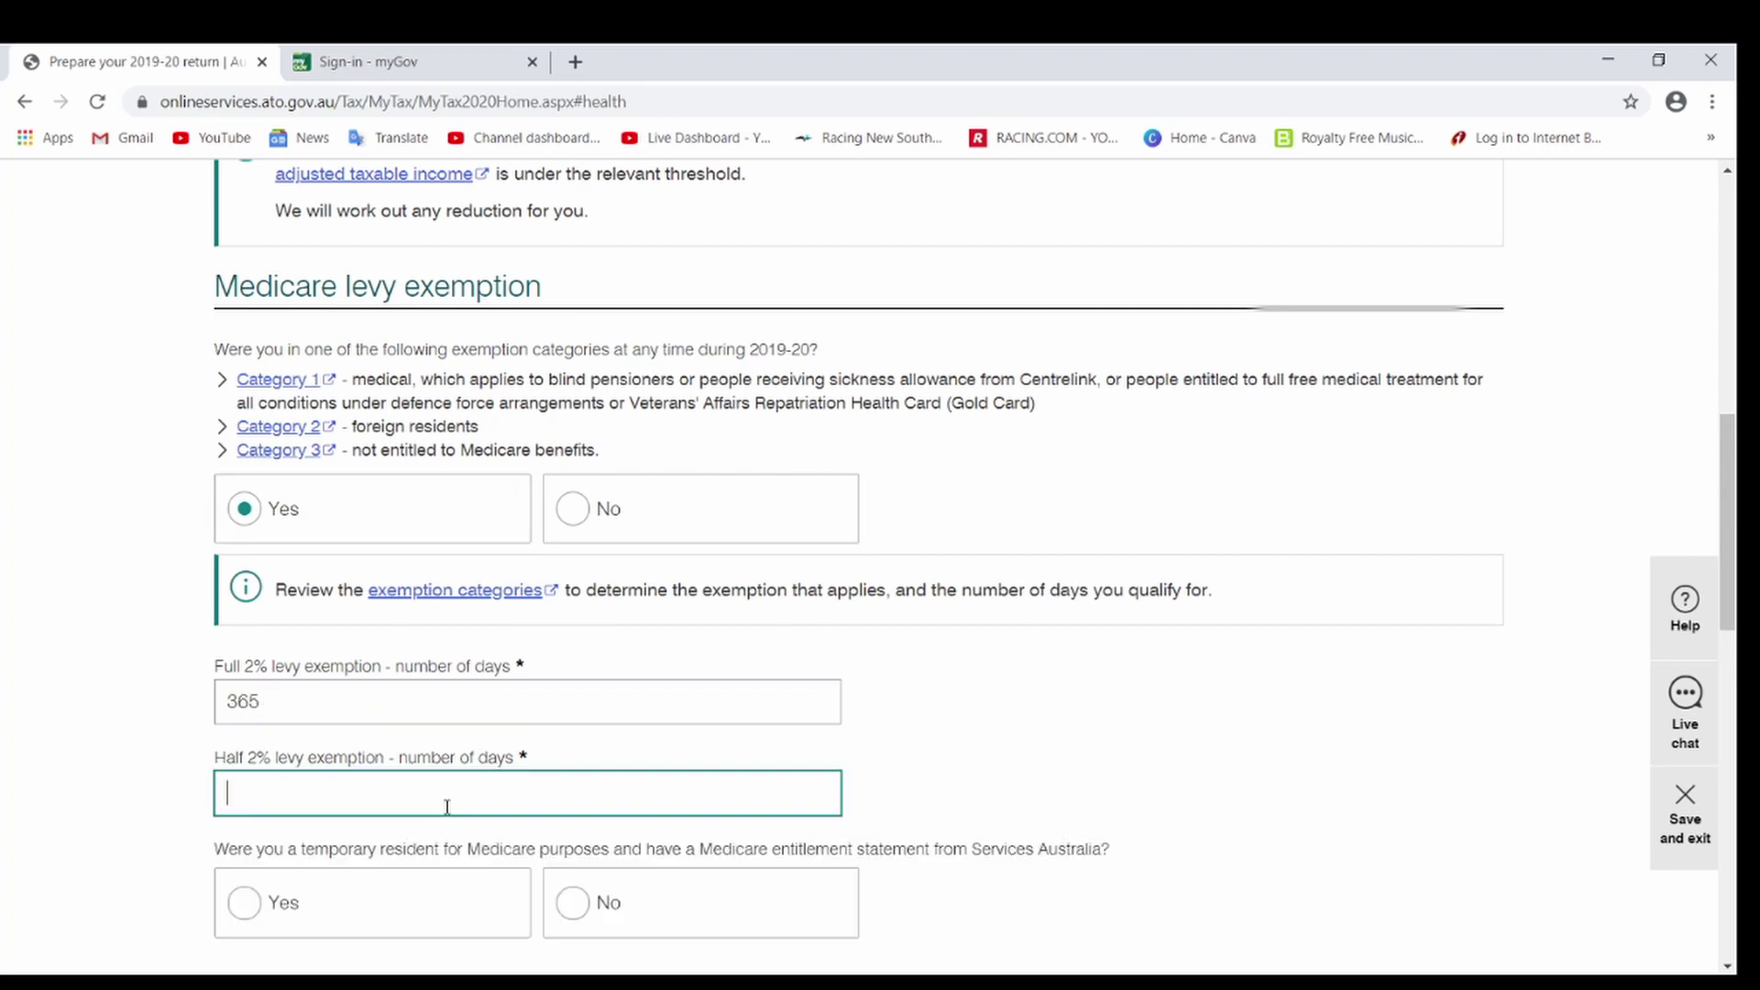
type("0")
left_click(988, 731)
Step: Indicate no private hospital cover for the surcharge and save the Medicare details
scroll(990, 731, "down", 3)
scroll(990, 730, "down", 1)
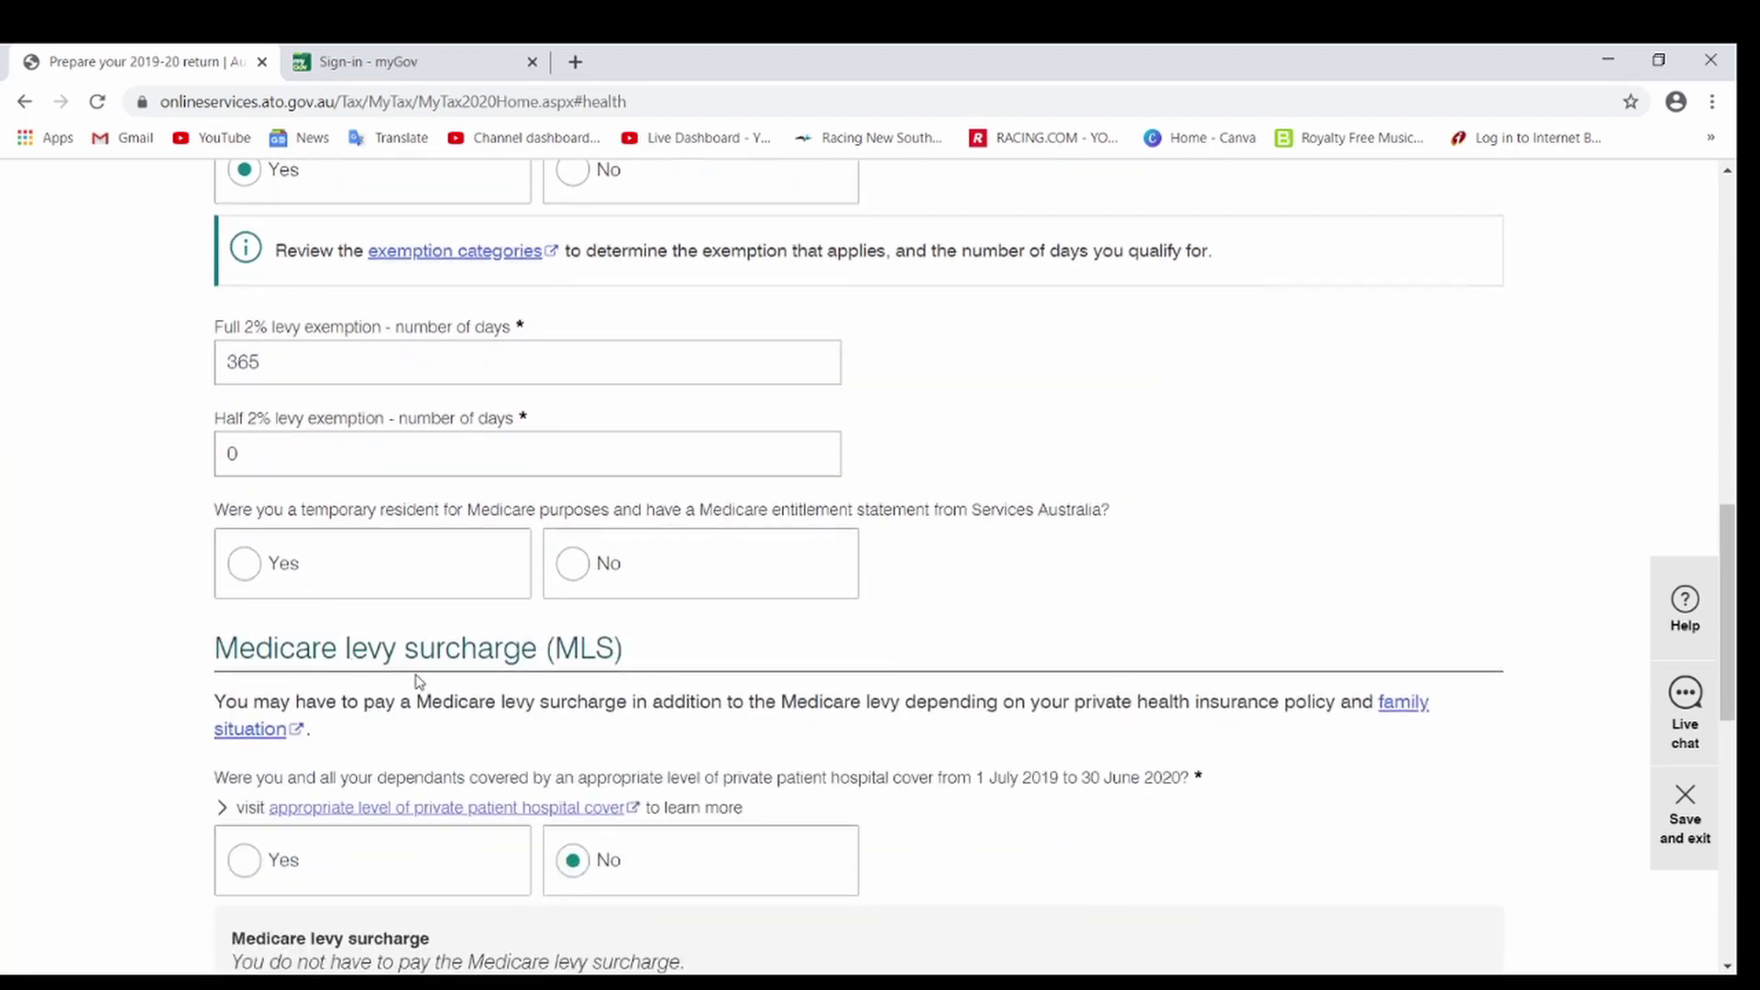
scroll(550, 715, "down", 1)
left_click(639, 743)
scroll(640, 746, "down", 2)
scroll(640, 746, "down", 4)
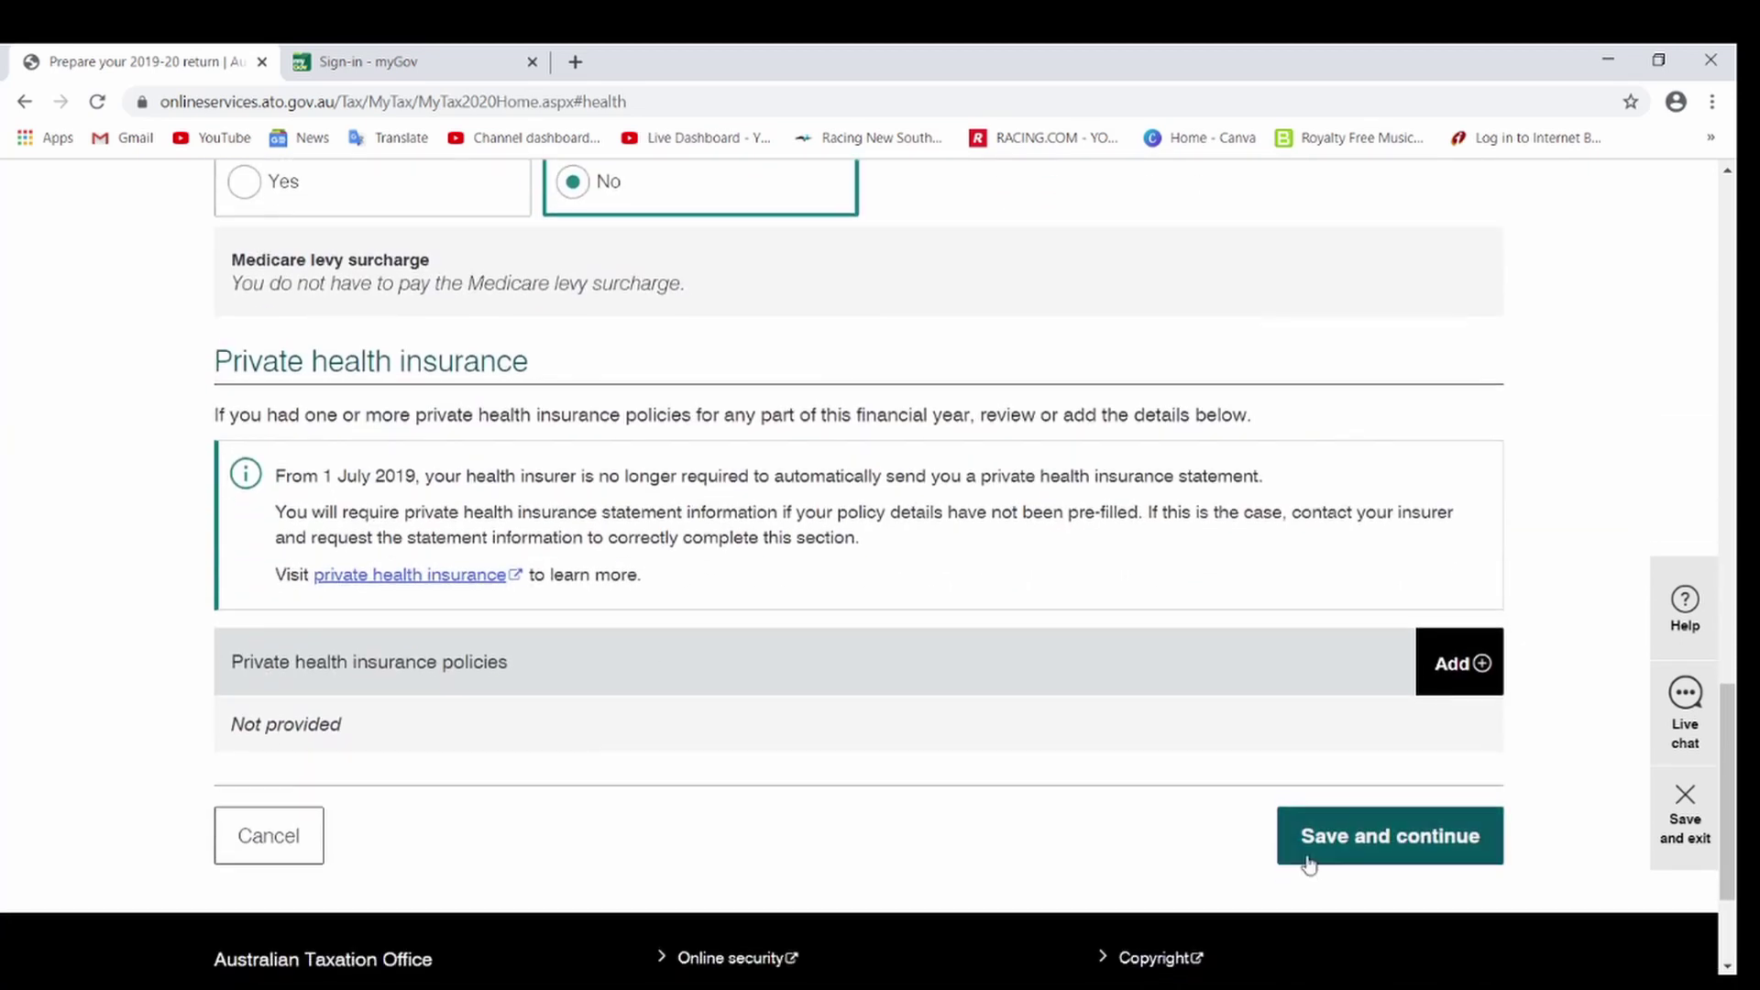
left_click(1391, 838)
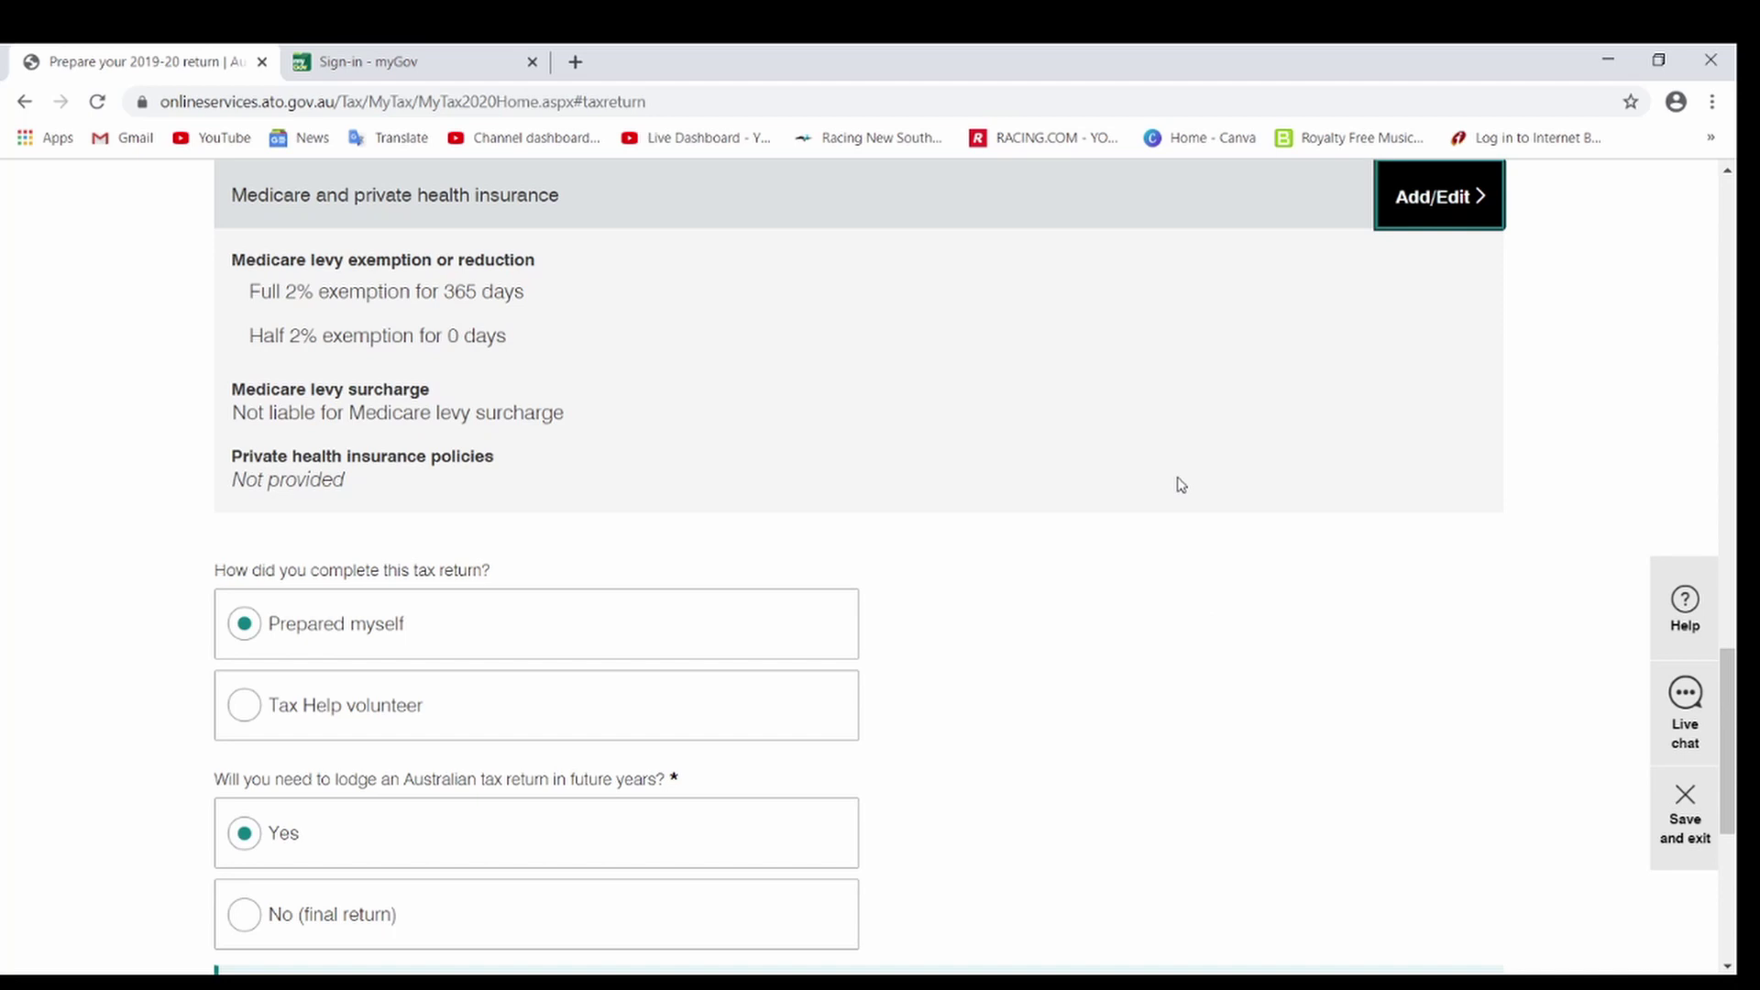
Step: Calculate the tax estimate in the Tax estimate panel, giving a $1,016.00 refund
scroll(699, 620, "down", 1)
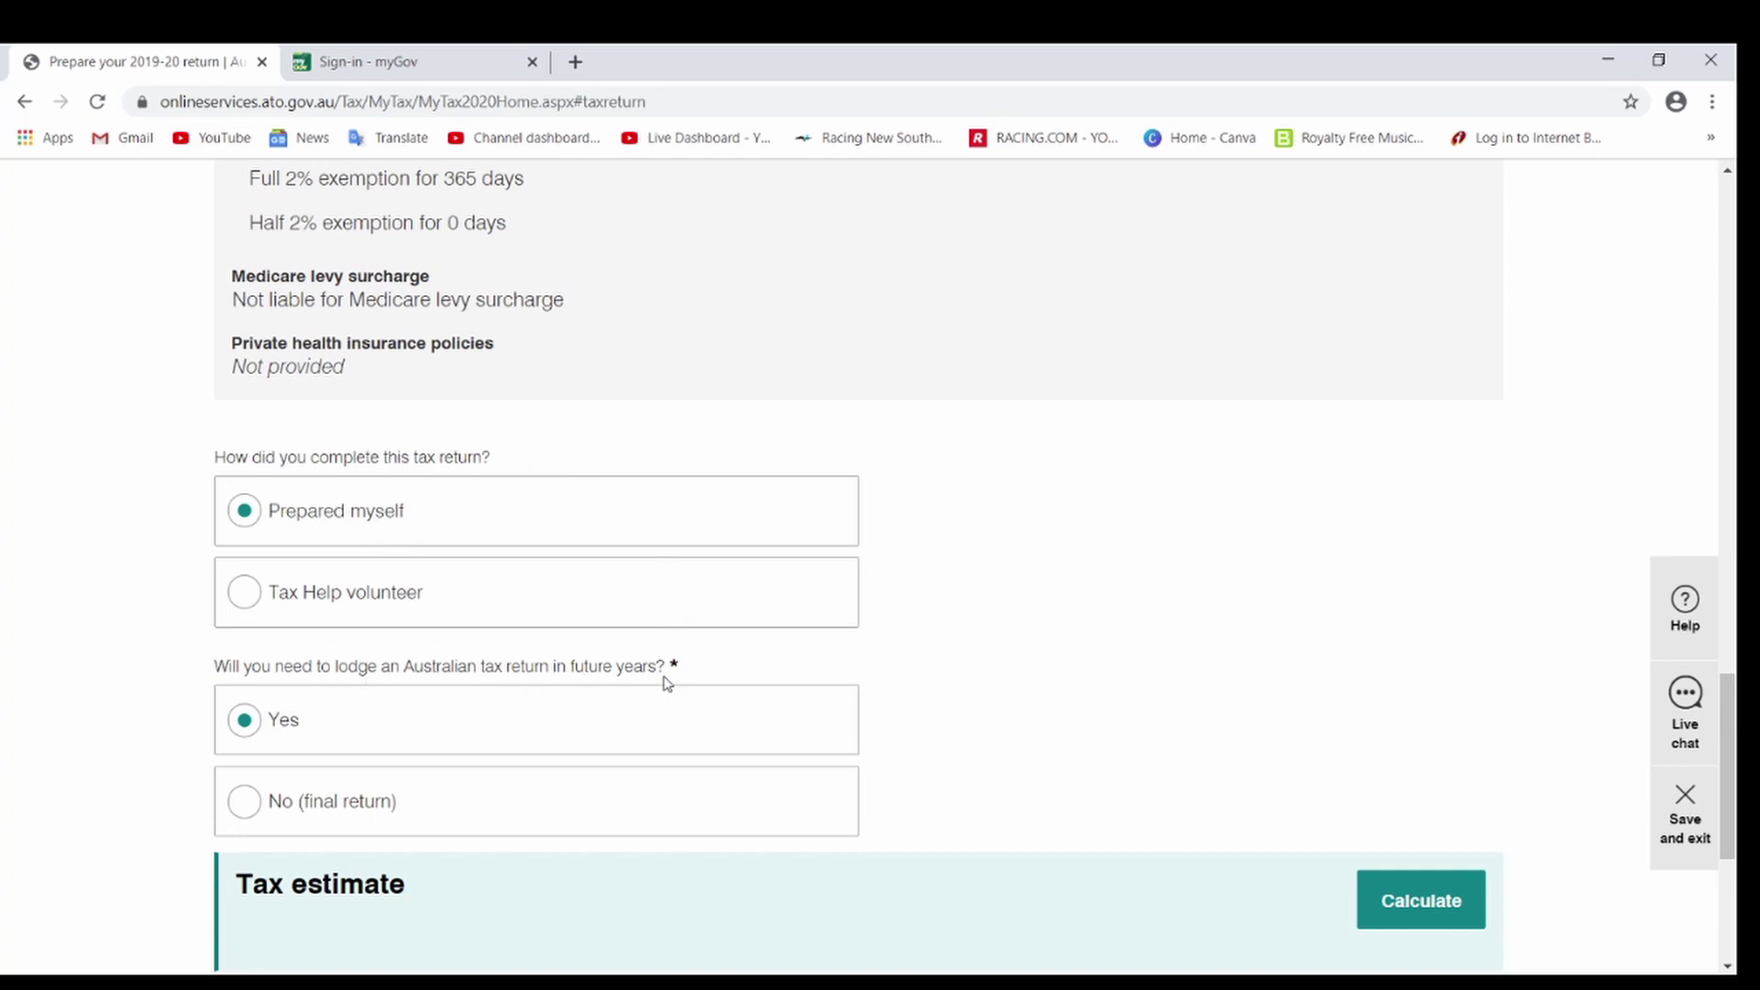
scroll(700, 680, "down", 1)
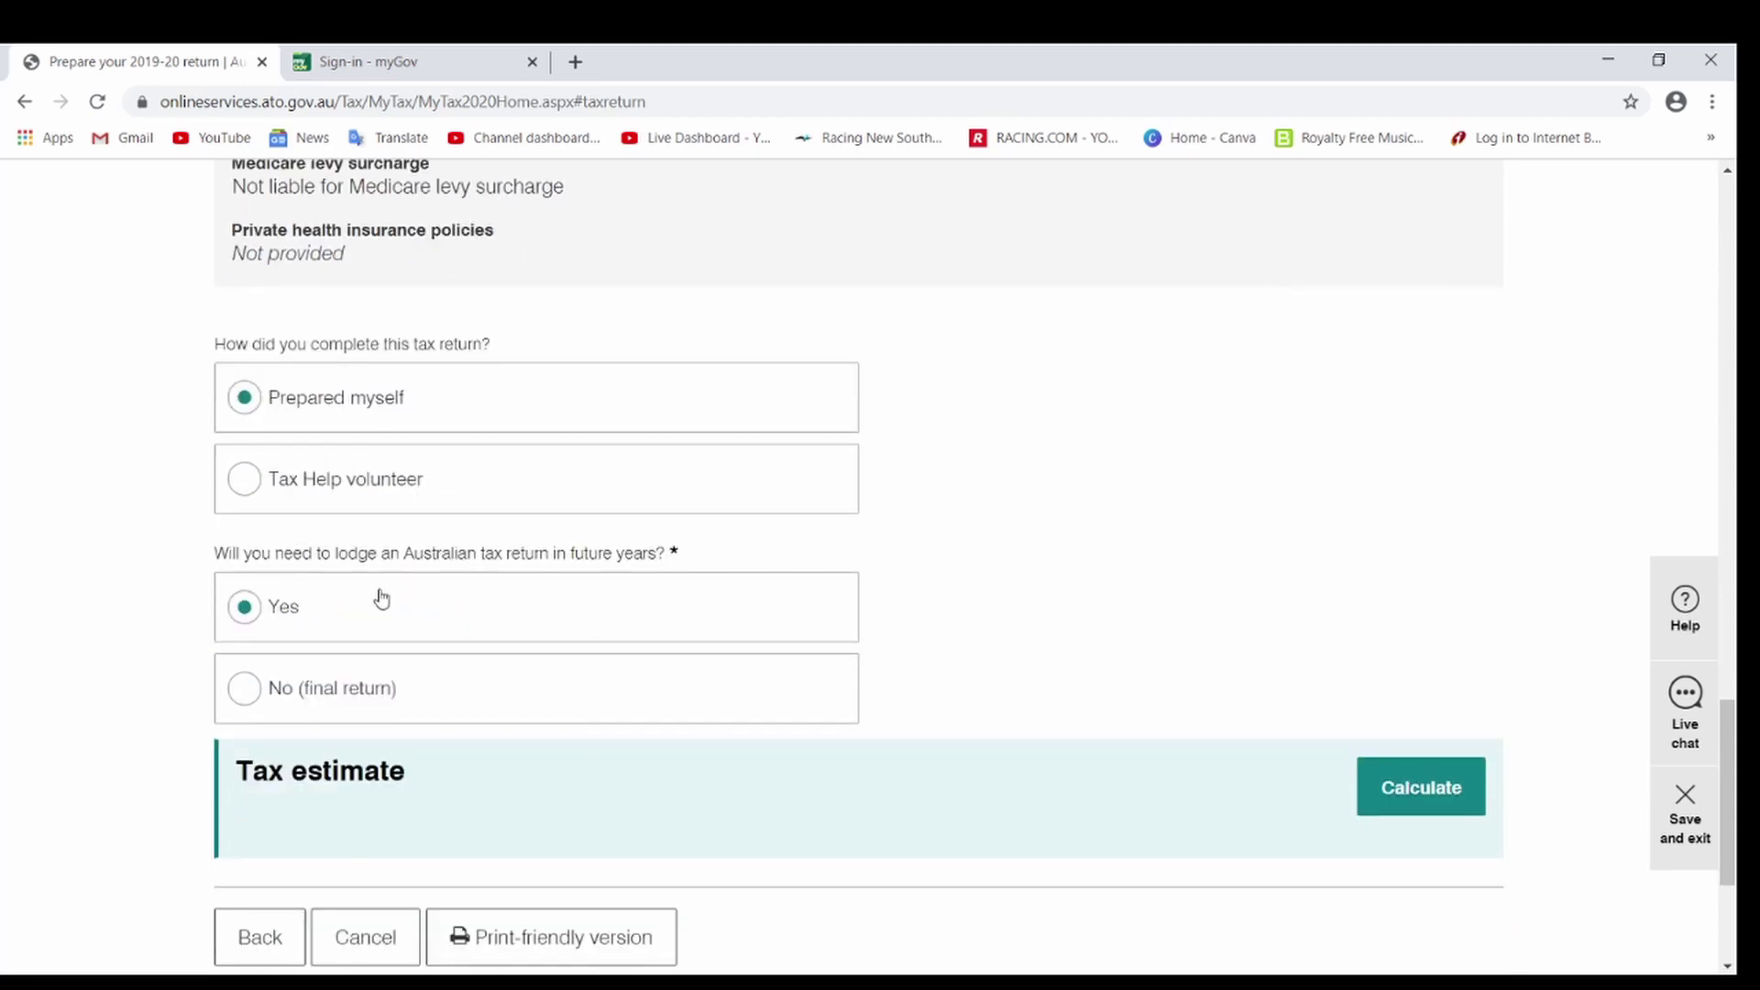
scroll(404, 596, "down", 1)
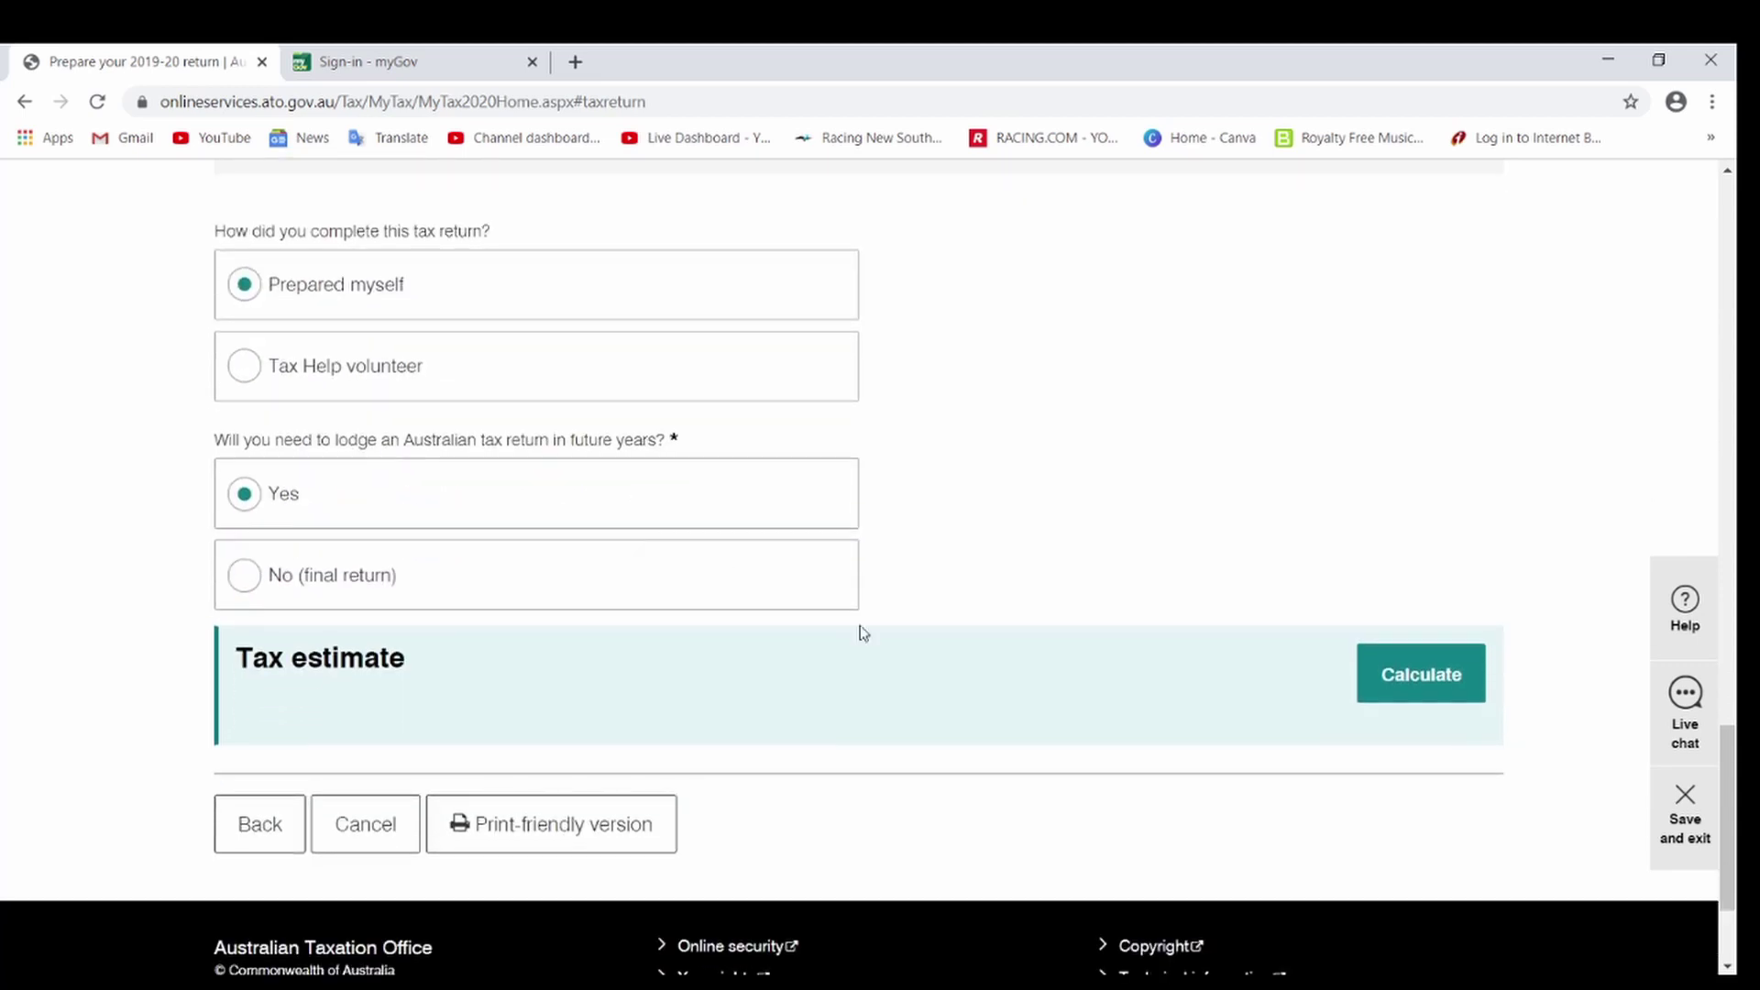
left_click(1396, 680)
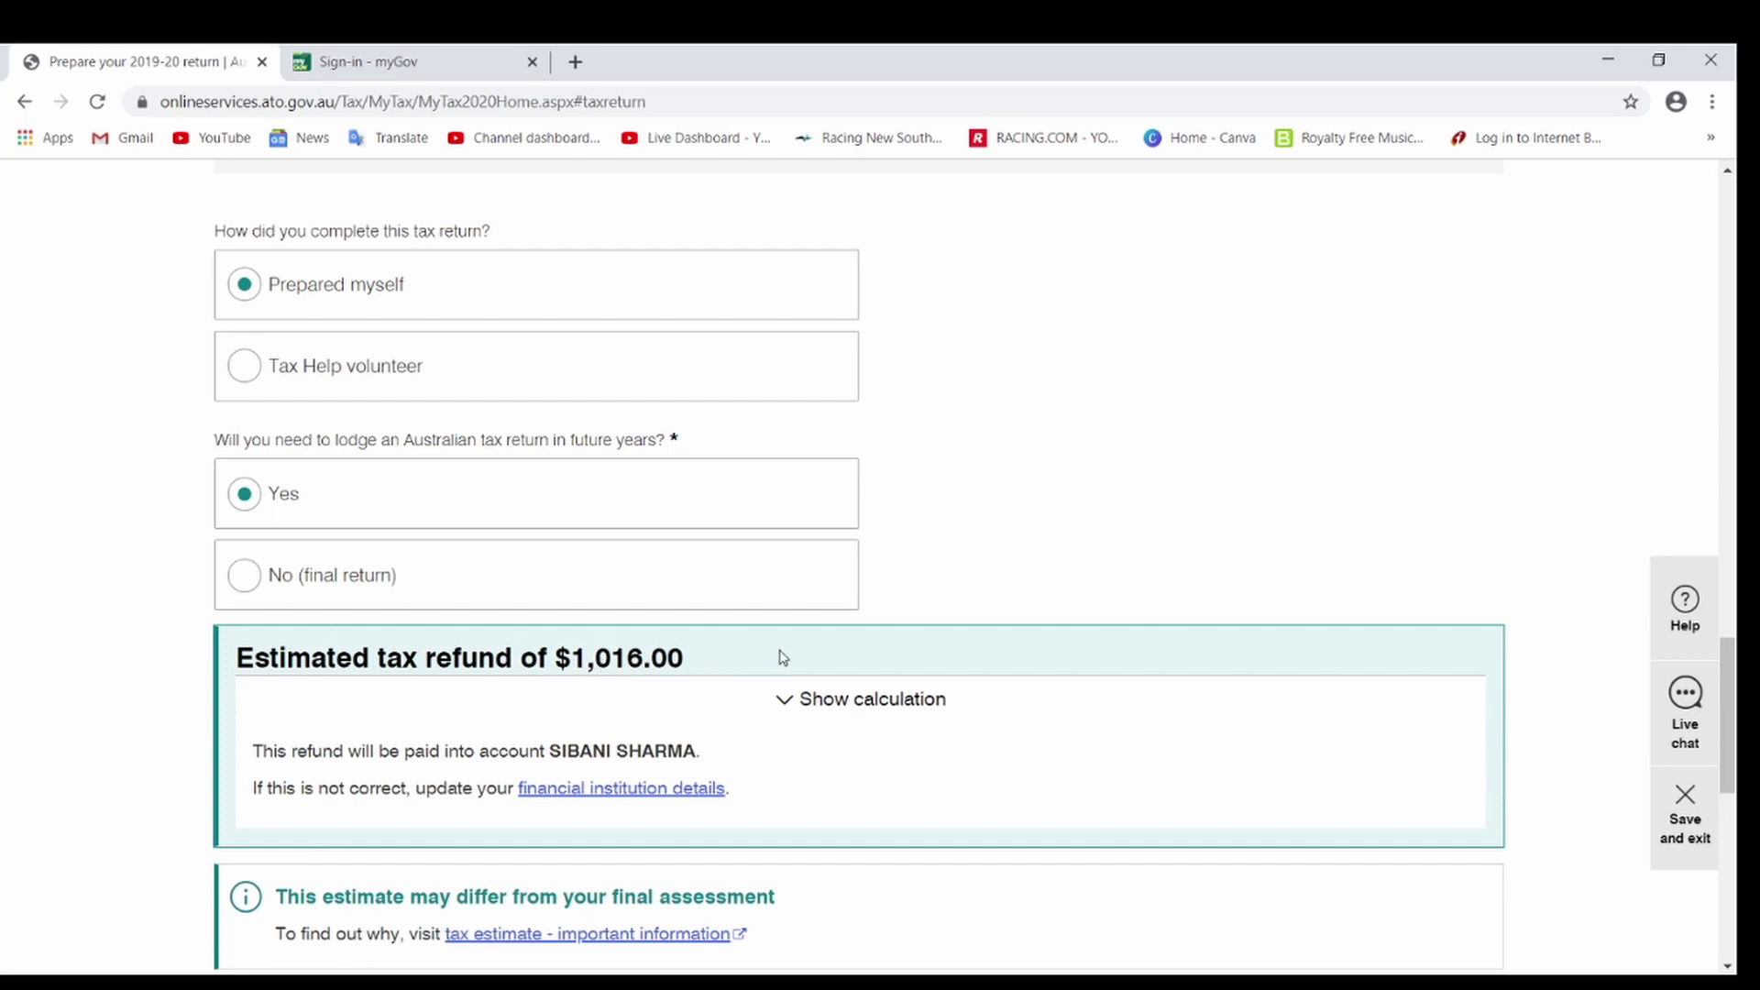
Step: Highlight the $1,016.00 refund, tick the declaration and lodge the 2019-20 return
left_click_drag(554, 658, 723, 657)
scroll(722, 658, "down", 5)
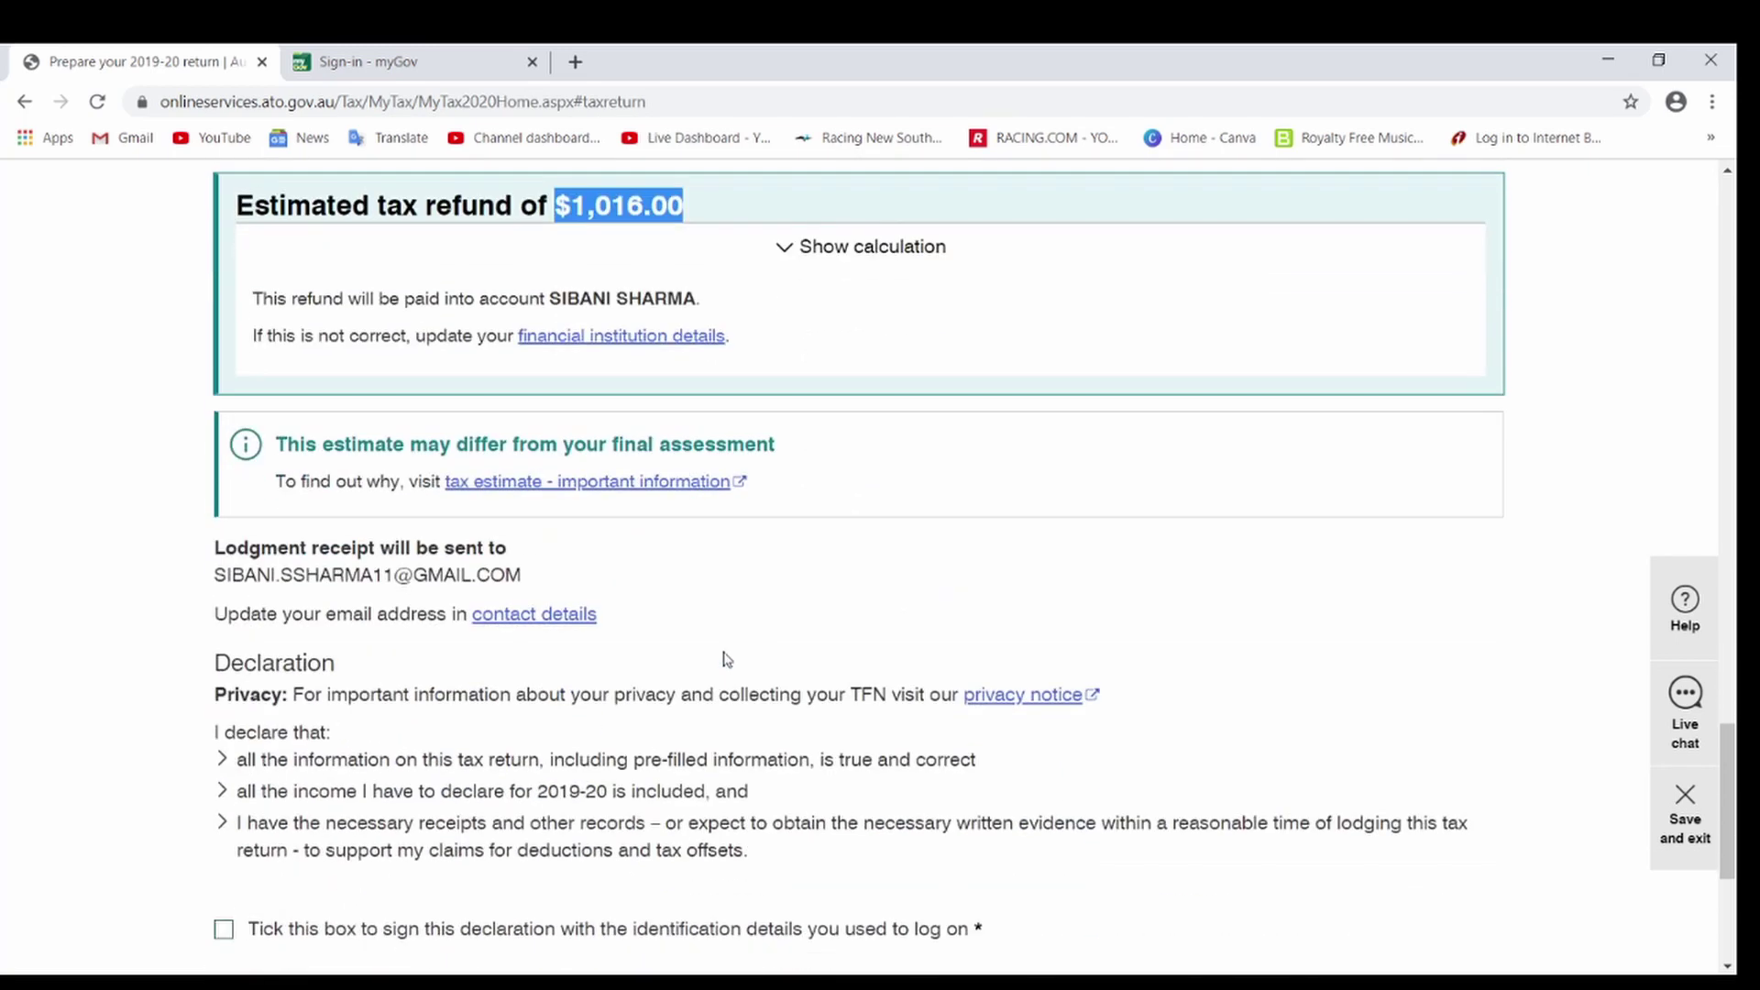
scroll(565, 644, "down", 3)
left_click(222, 708)
left_click(1452, 806)
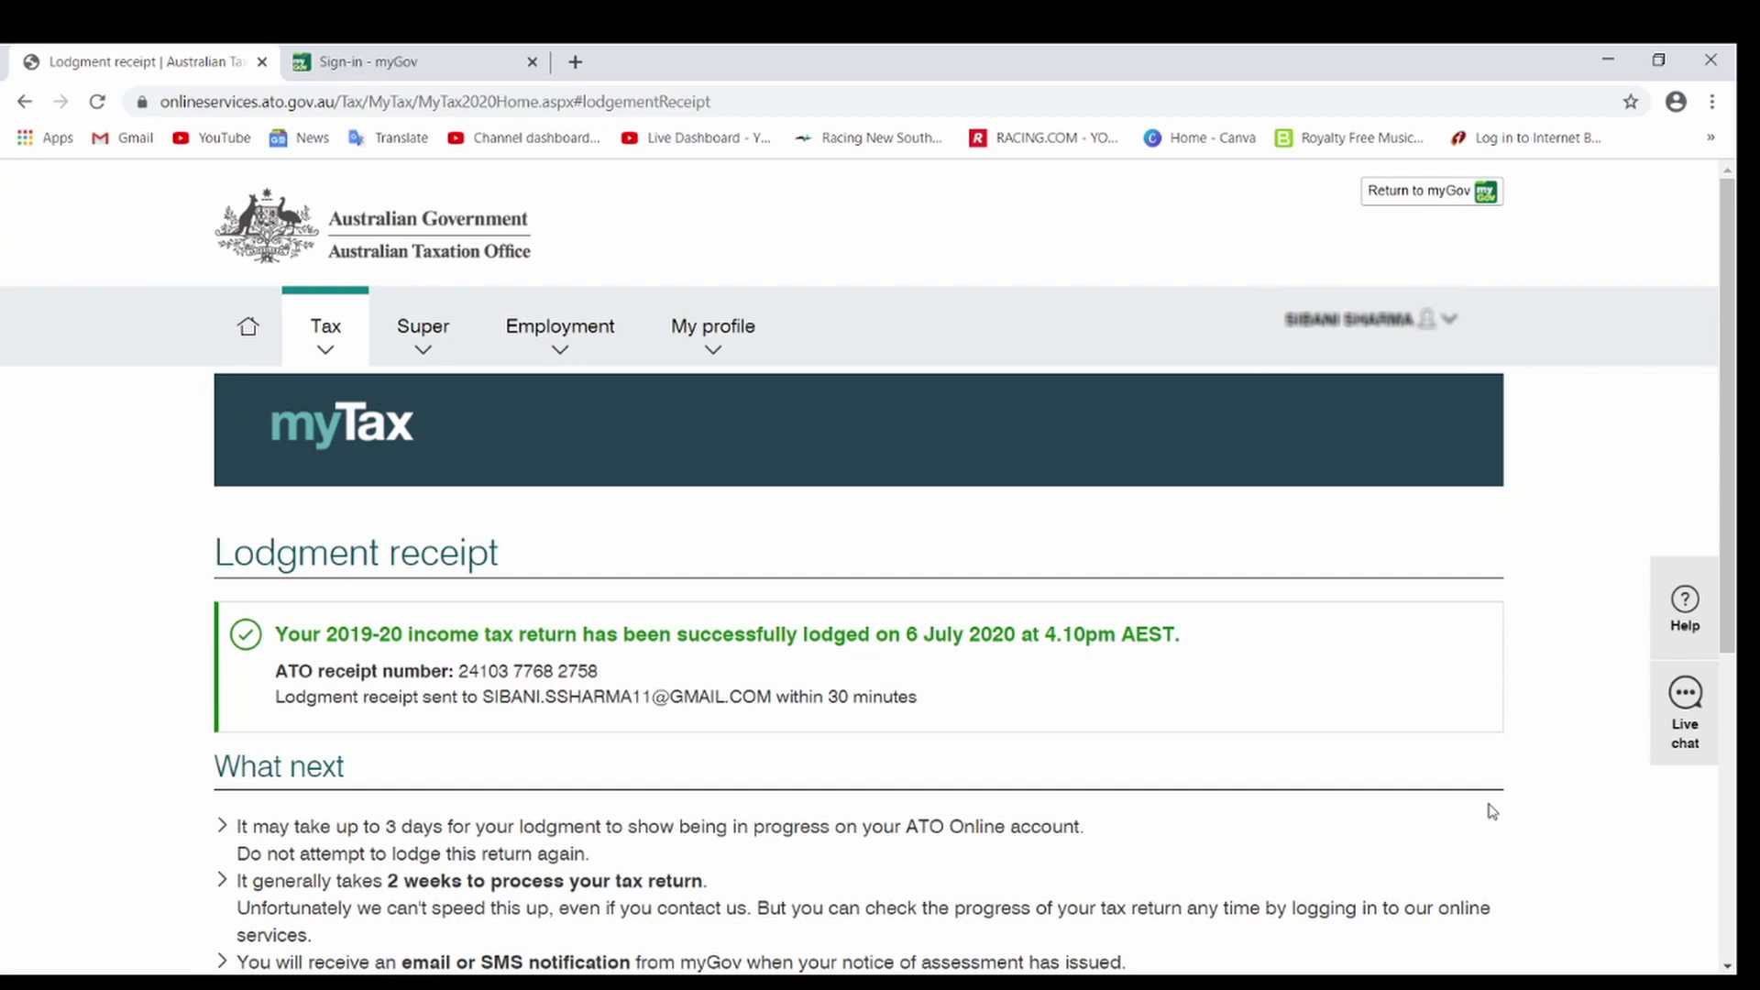
scroll(1441, 741, "down", 1)
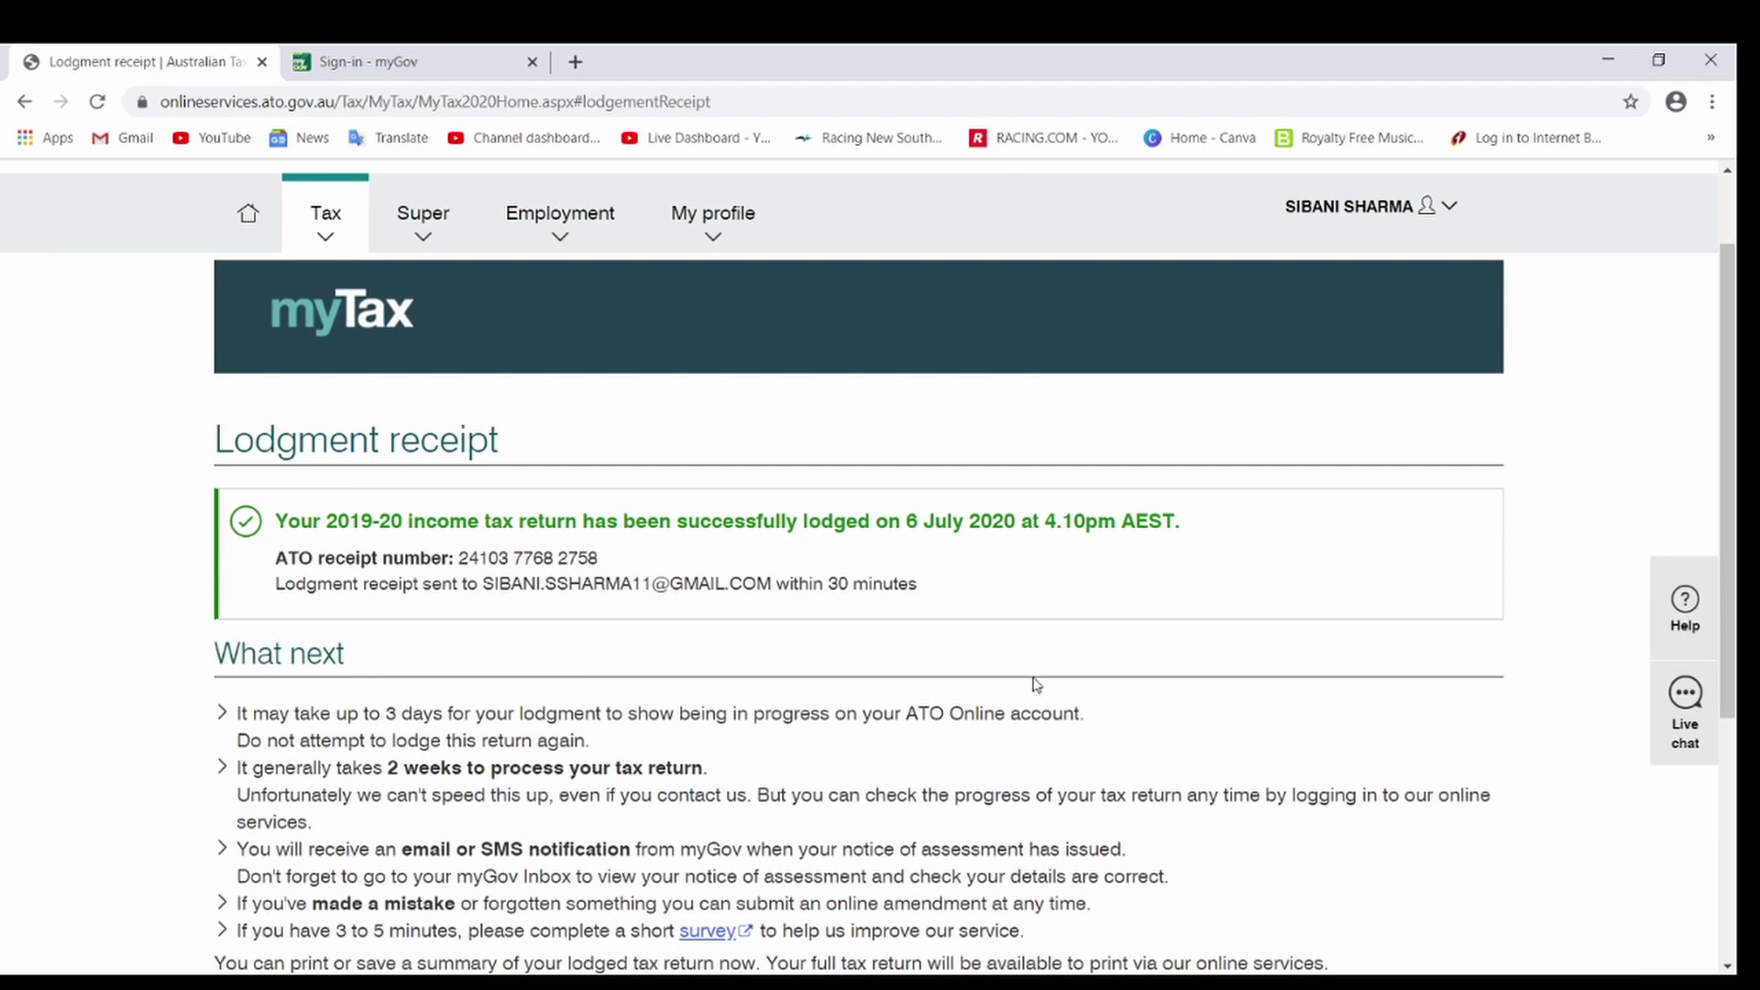
scroll(1035, 684, "down", 5)
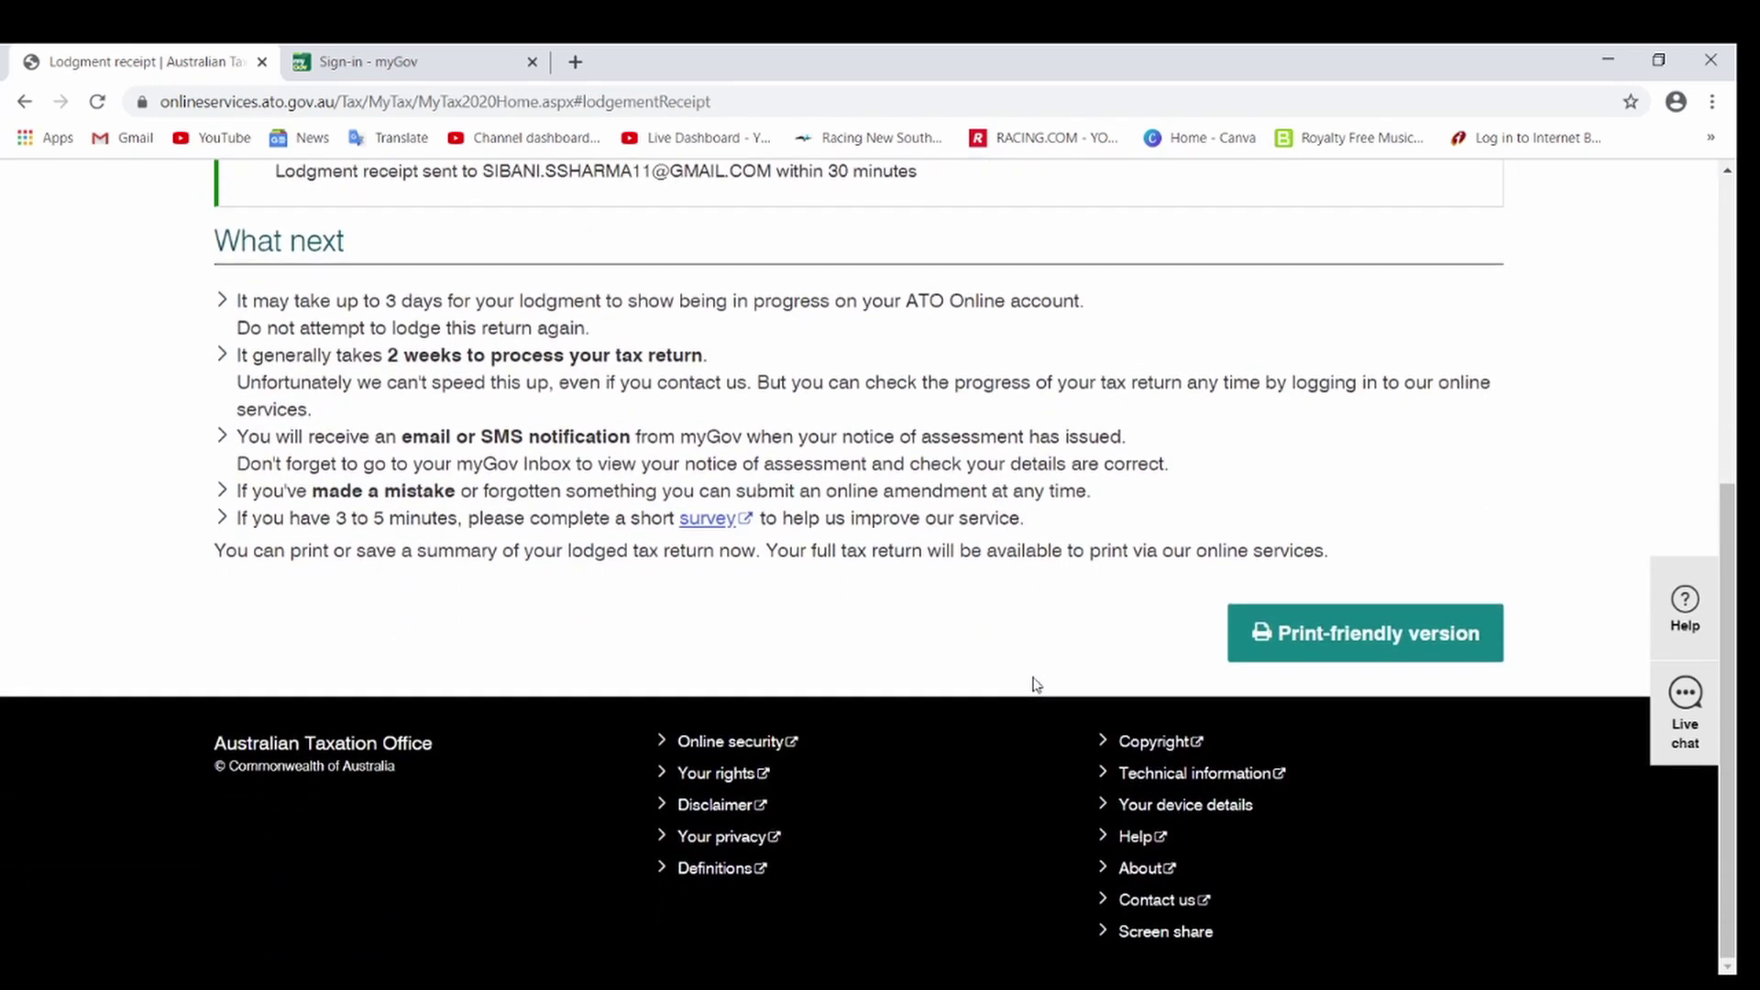